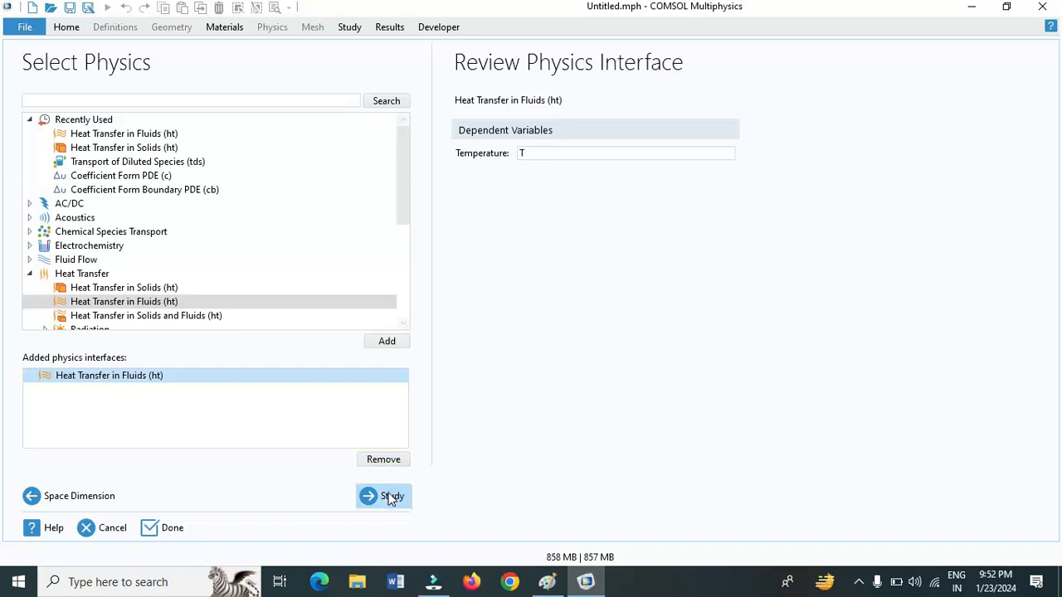
Add a Time Dependent study for the Heat Transfer in Fluids interface and finish the model setup
left_click(390, 497)
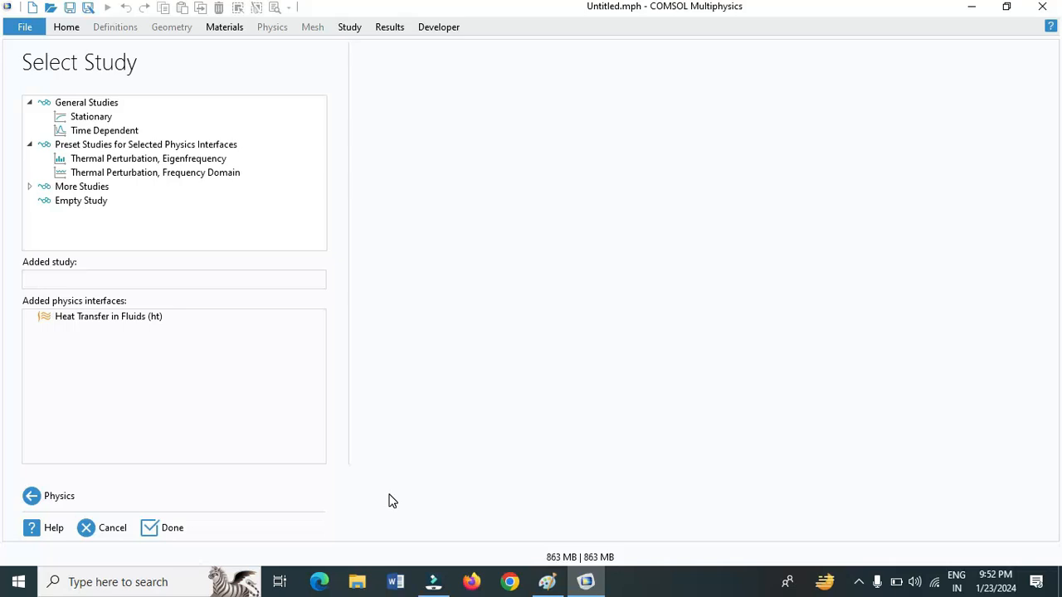
left_click(106, 133)
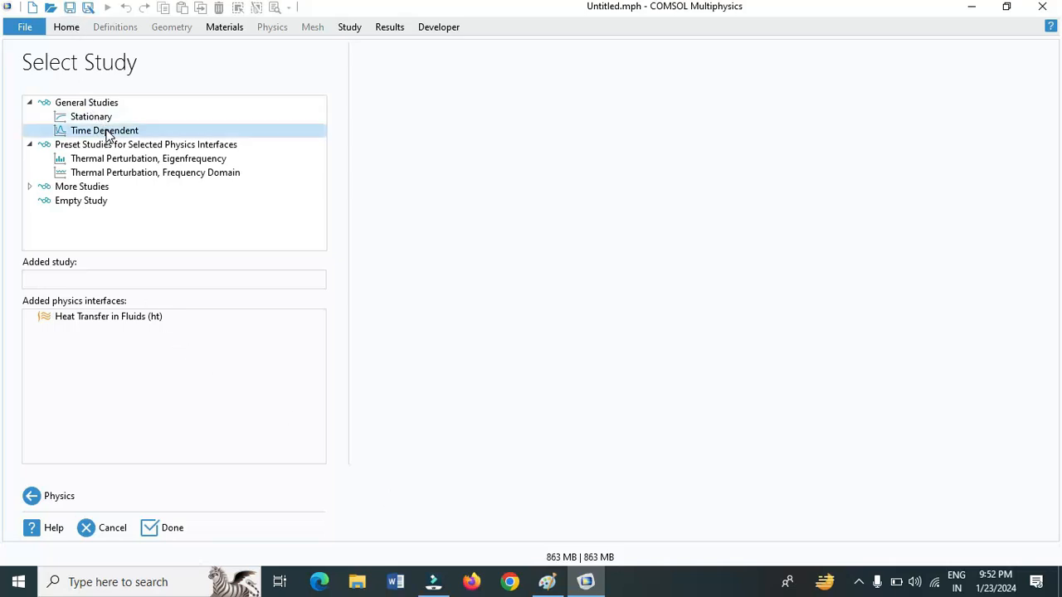
left_click(171, 531)
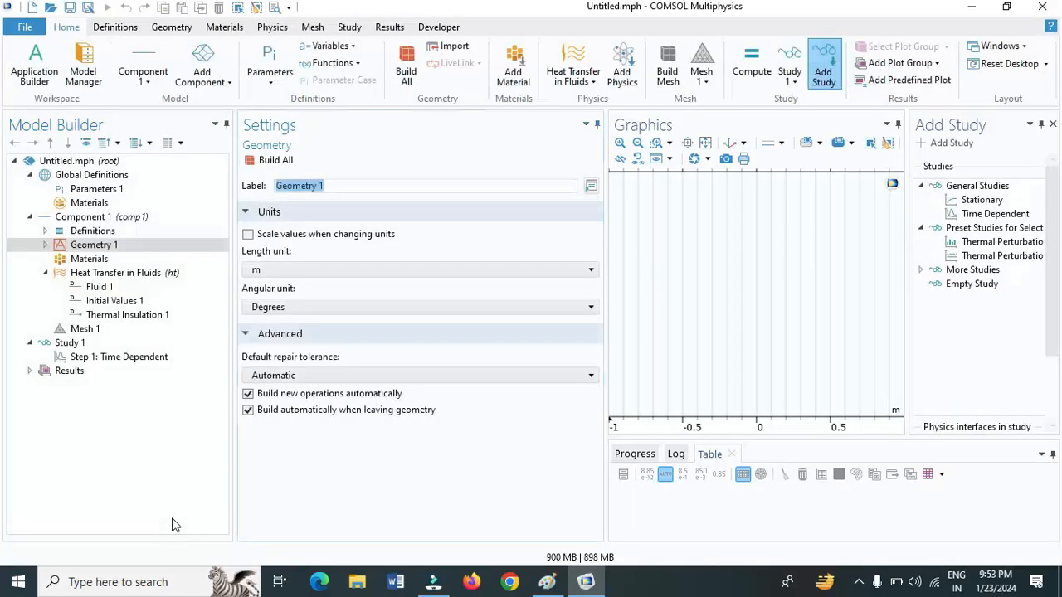
Load the global parameters from the file Phase Change Parameters.txt
left_click(111, 193)
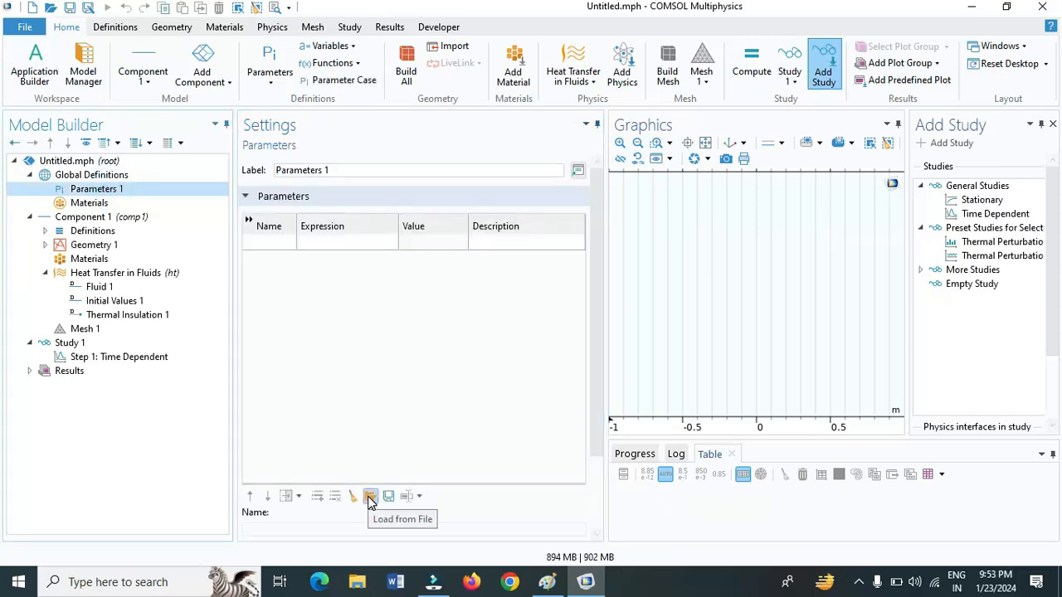
left_click(370, 498)
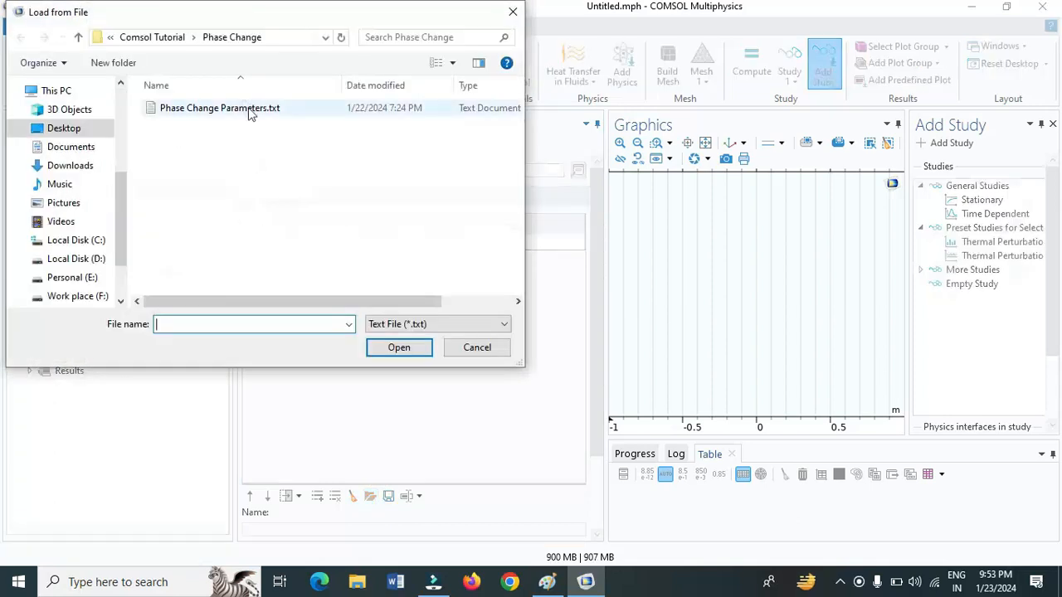
left_click(251, 110)
left_click(398, 349)
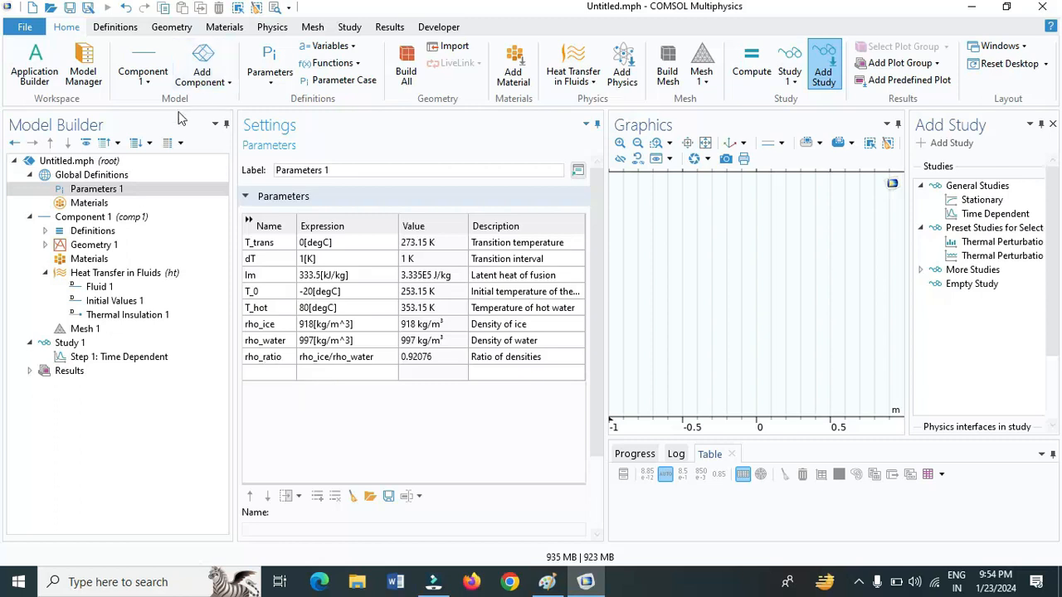
Add a Step function to Component 1 and set its function name to T_right
left_click(114, 218)
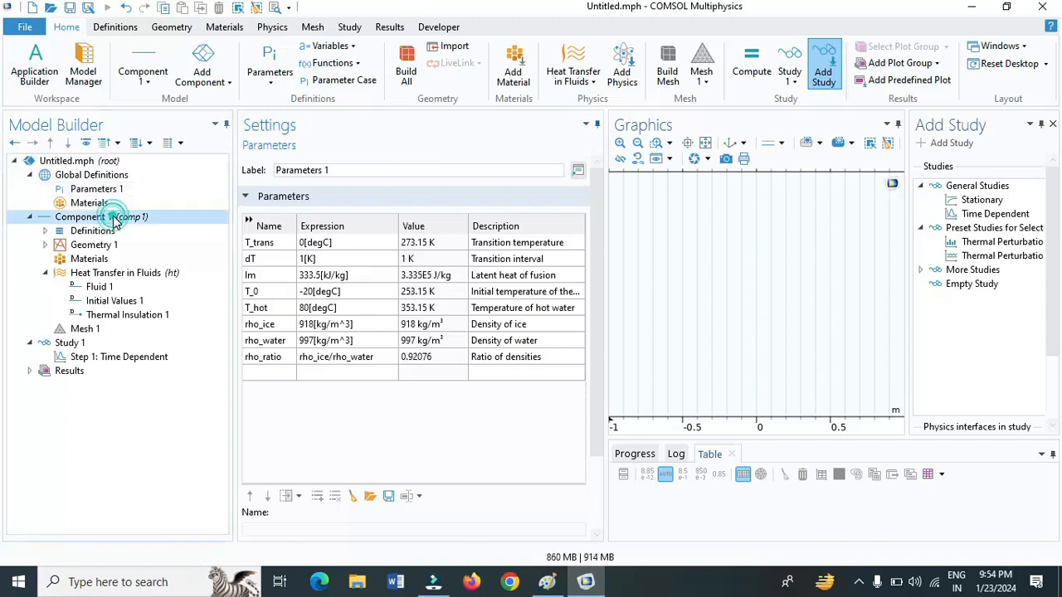
left_click(116, 27)
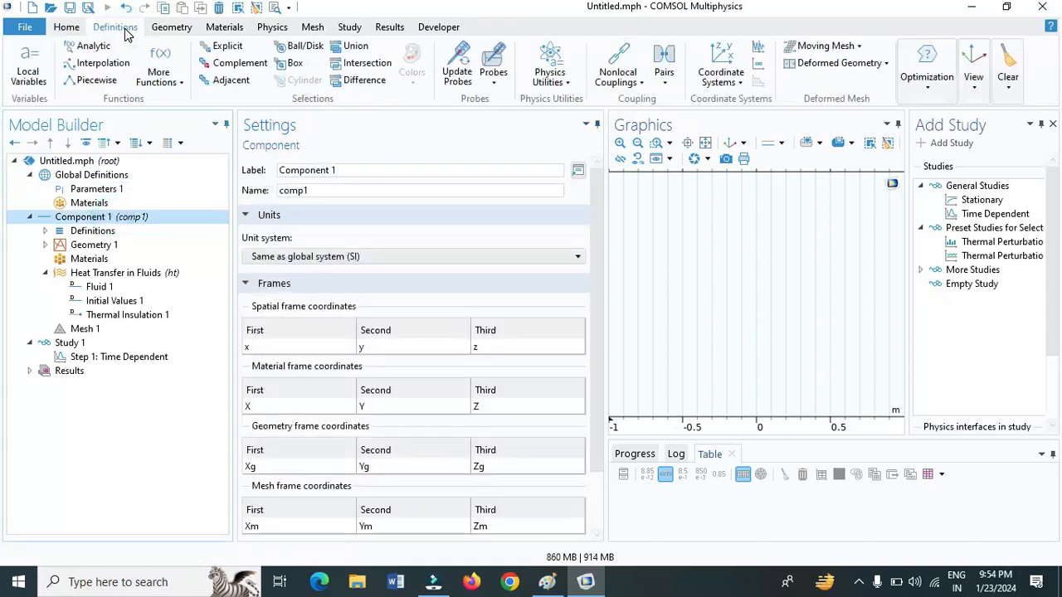
left_click(184, 88)
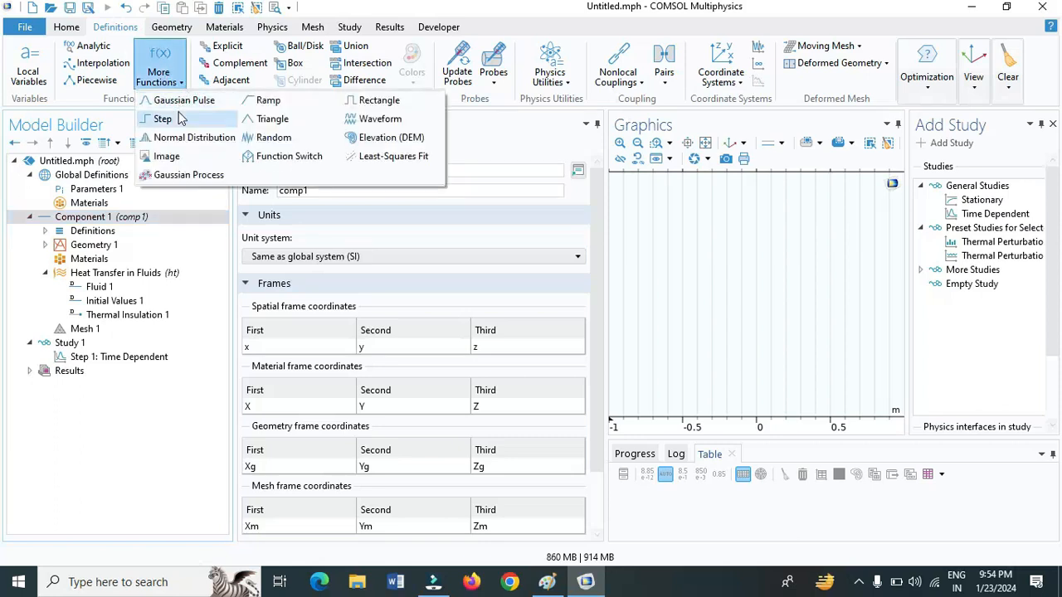
left_click(178, 120)
left_click(348, 207)
key("BackSpace")
key("BackSpace")
key("BackSpace")
key("BackSpace")
key("BackSpace")
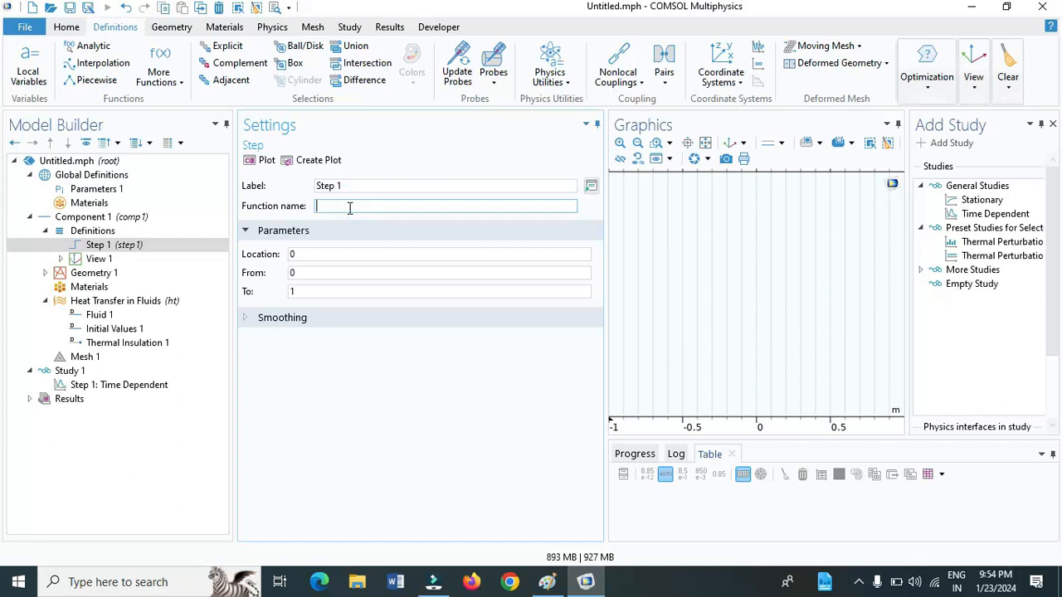
type("T_right")
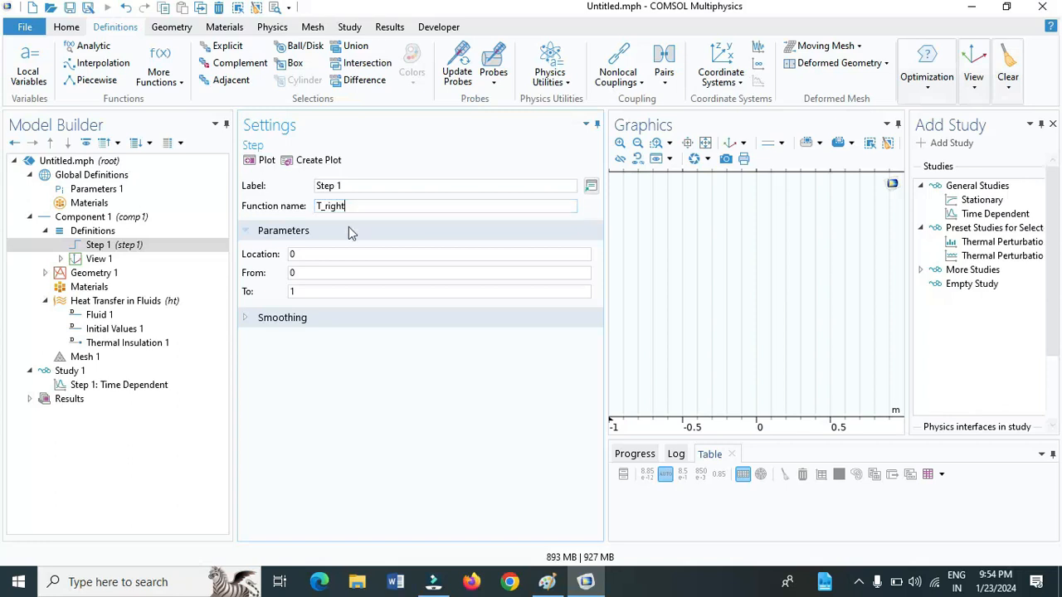
Set the T_right step function's location to 0.05, running from T_0 to T_hot
left_click(354, 254)
key("BackSpace")
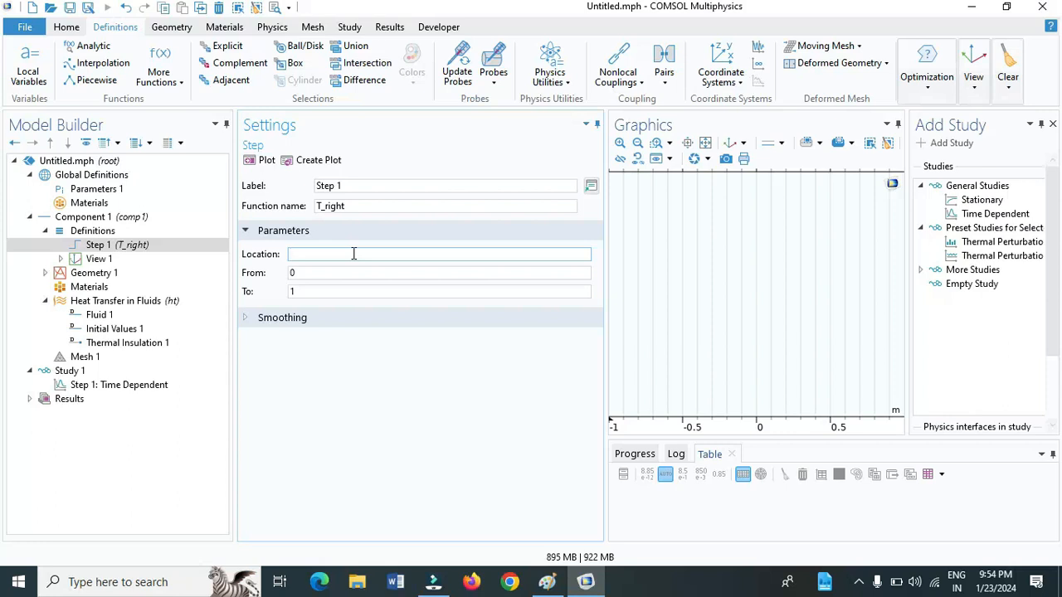
type("0.05")
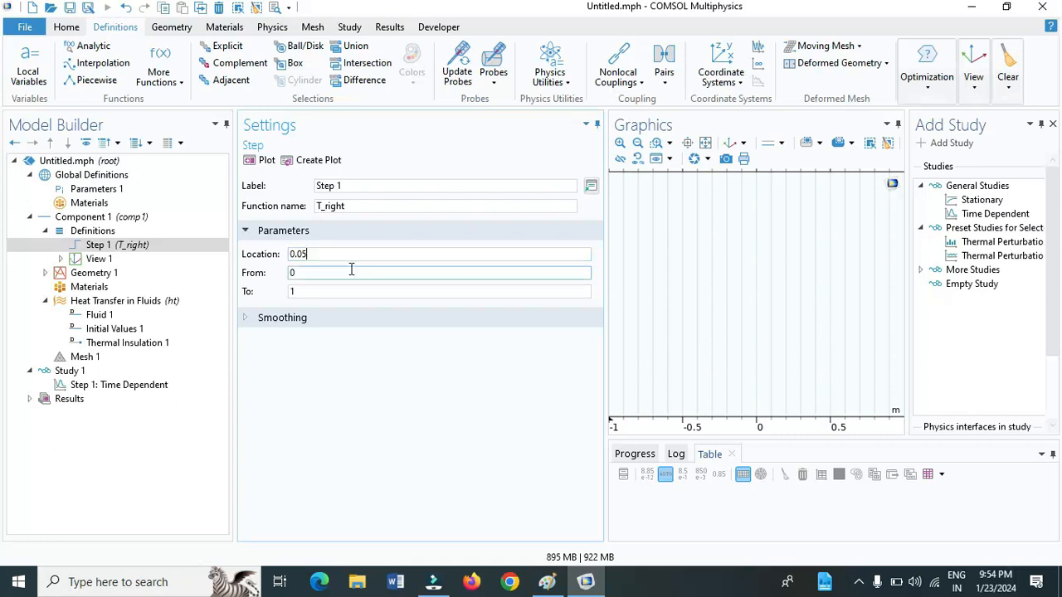
key("BackSpace")
type("T_0")
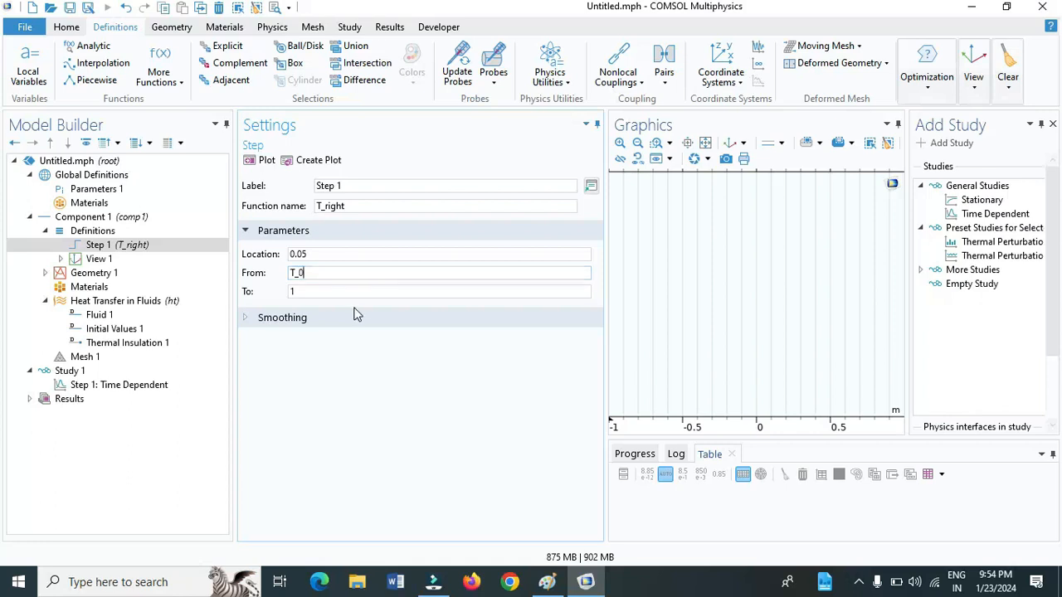
left_click(378, 292)
key("BackSpace")
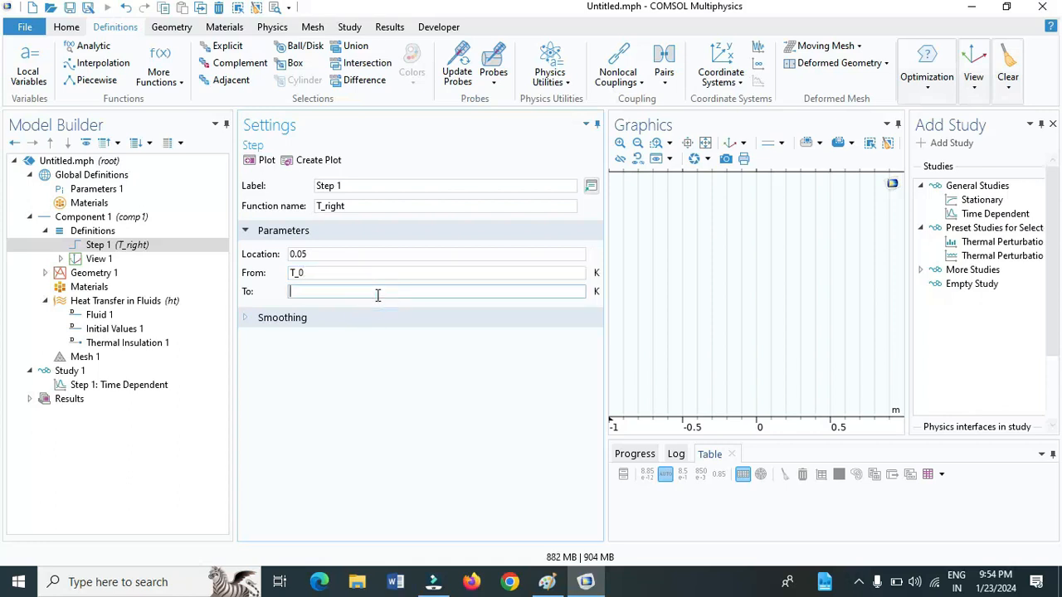
type("T_hot")
left_click(383, 379)
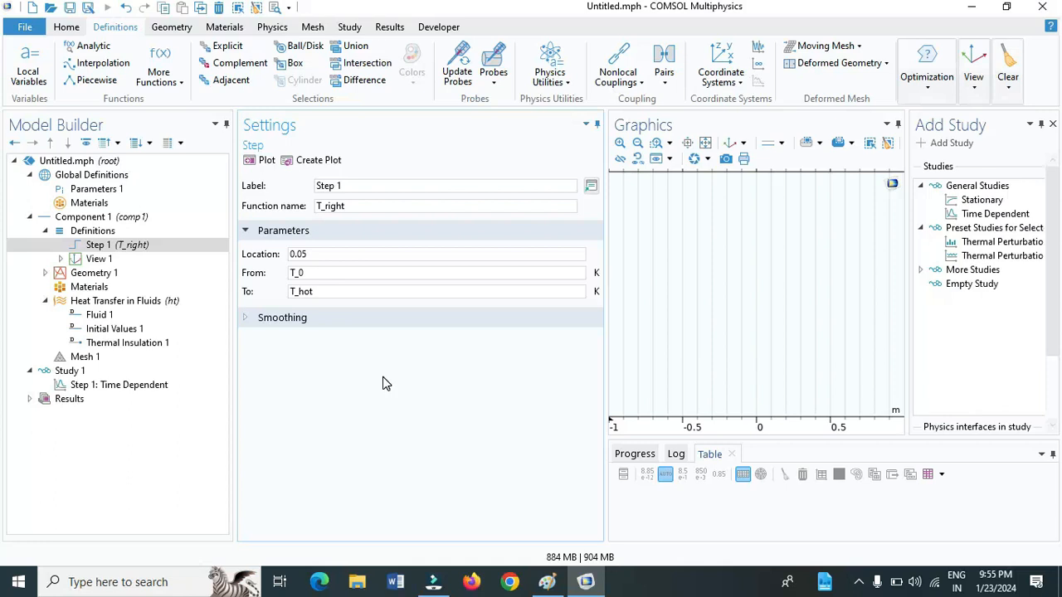
Add an interval to Geometry 1 with coordinates 0 and 0.01 m and build all objects
left_click(94, 275)
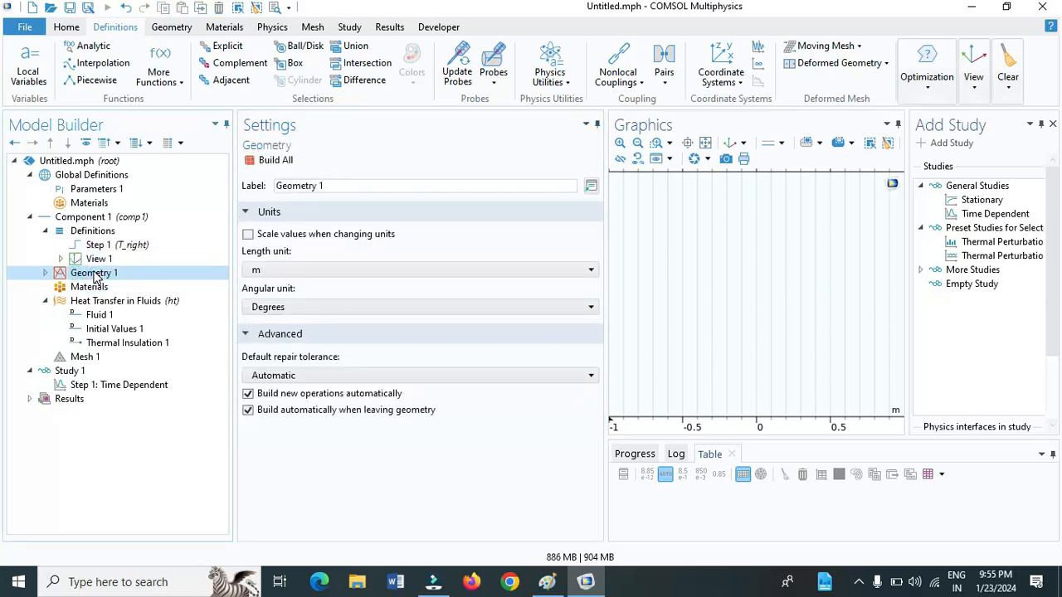
left_click(171, 26)
left_click(352, 60)
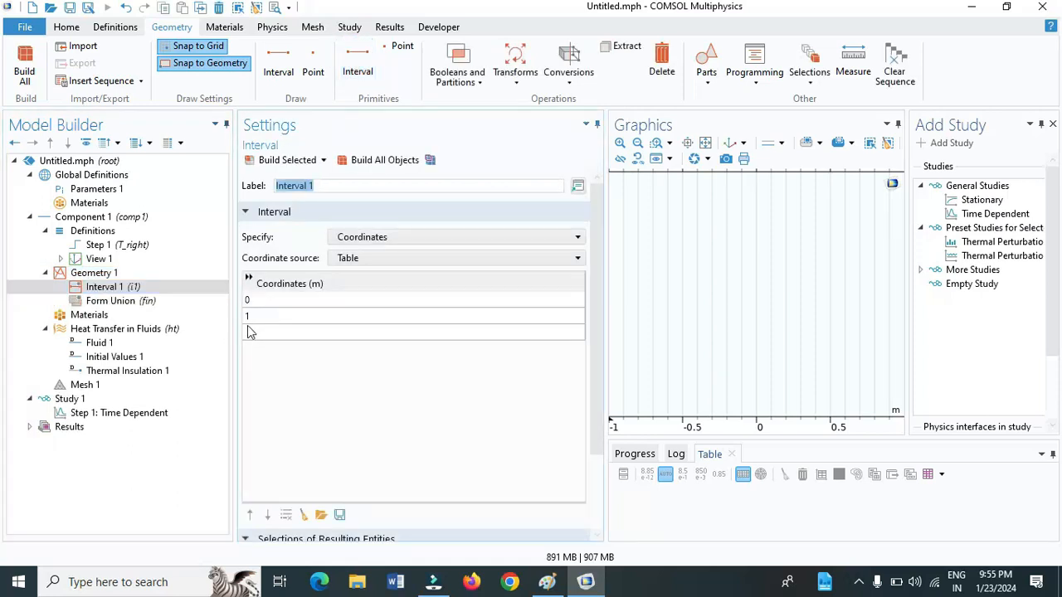
left_click(261, 318)
left_click(260, 316)
type("0.01")
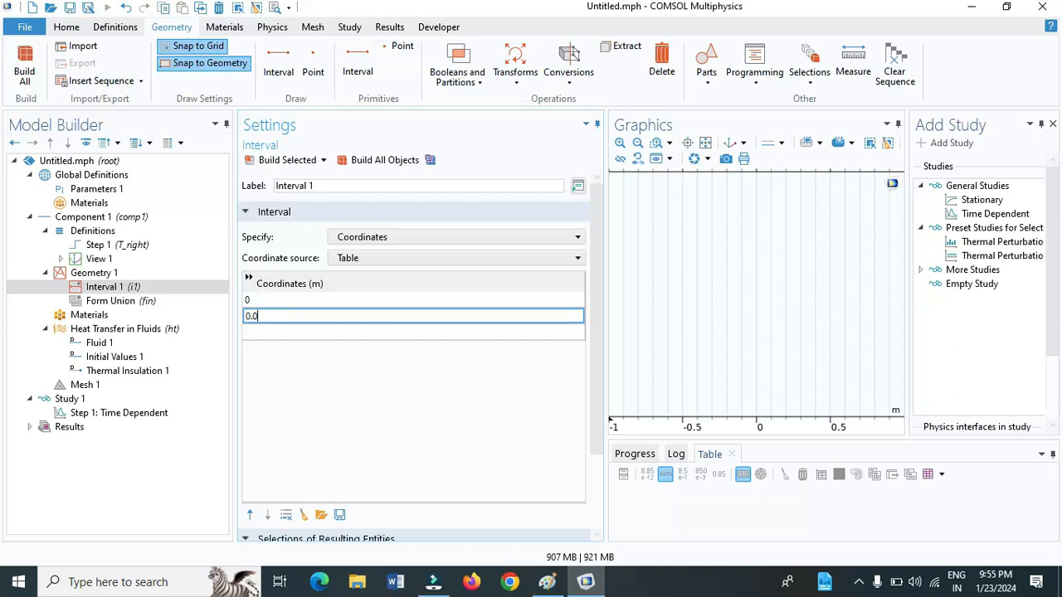
left_click(388, 162)
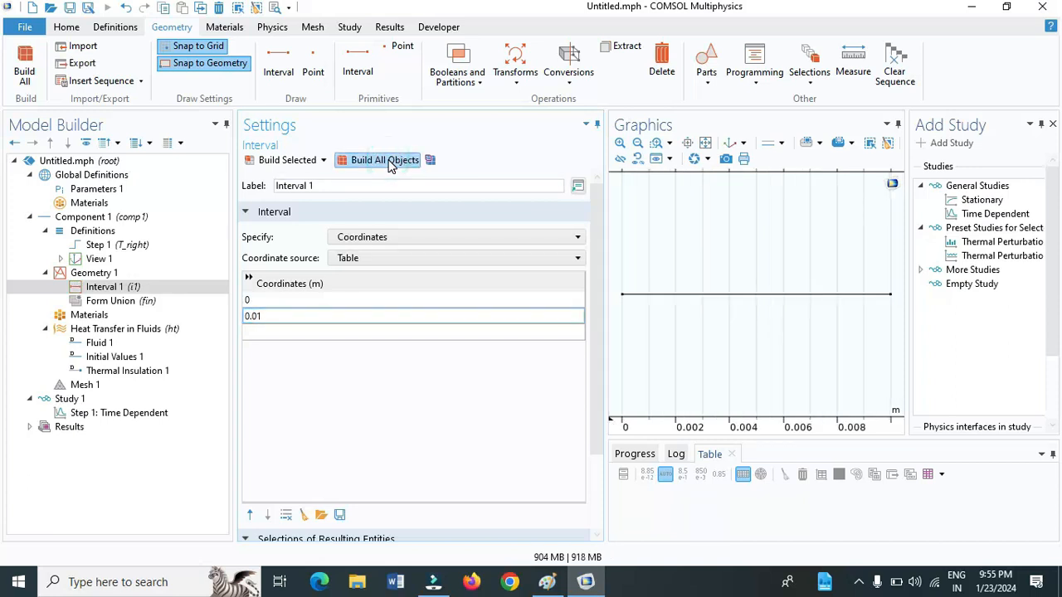
Build the complete geometry as a union through the Form Union node
left_click(95, 287)
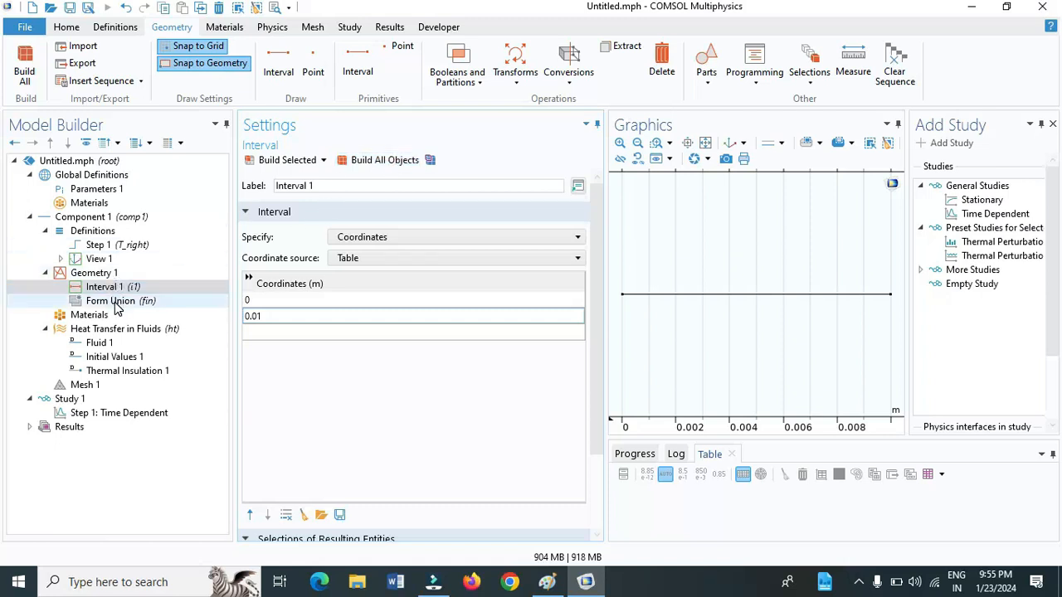
left_click(120, 303)
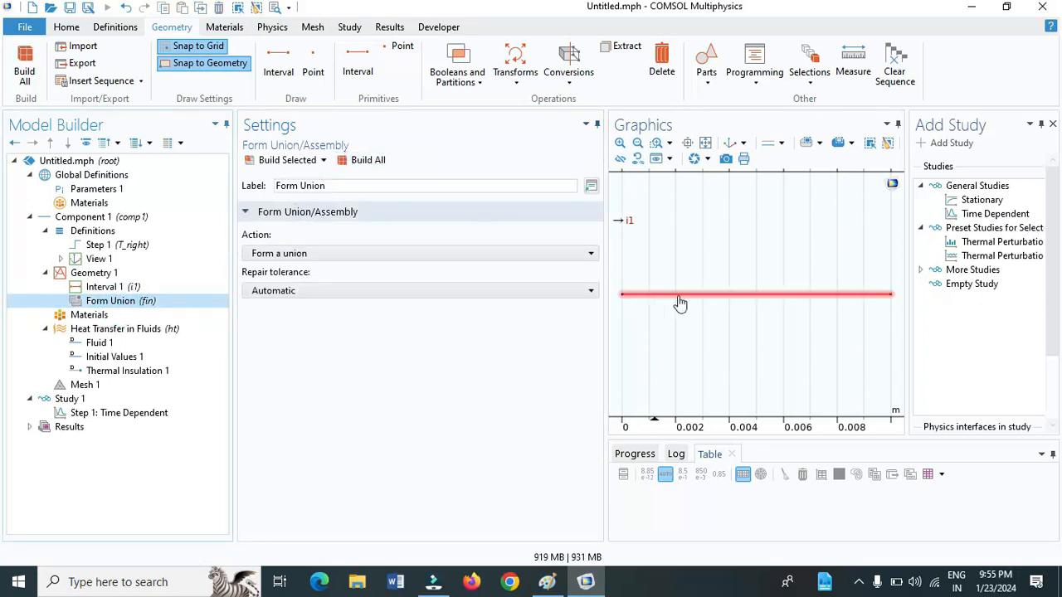
left_click(367, 161)
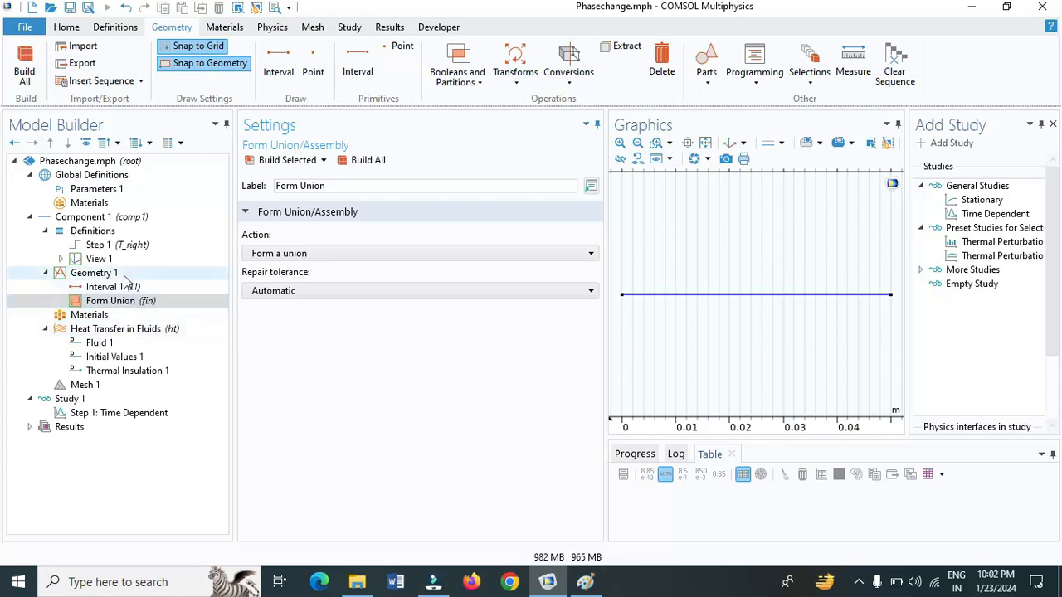
Plot the T_right step function to examine its temperature transition
left_click(125, 245)
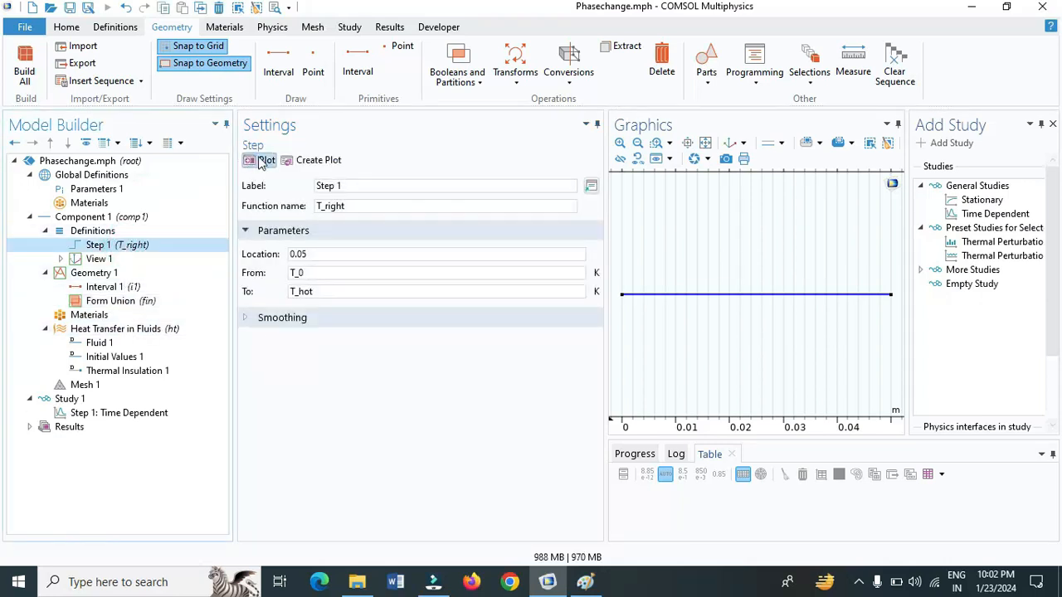
left_click(262, 162)
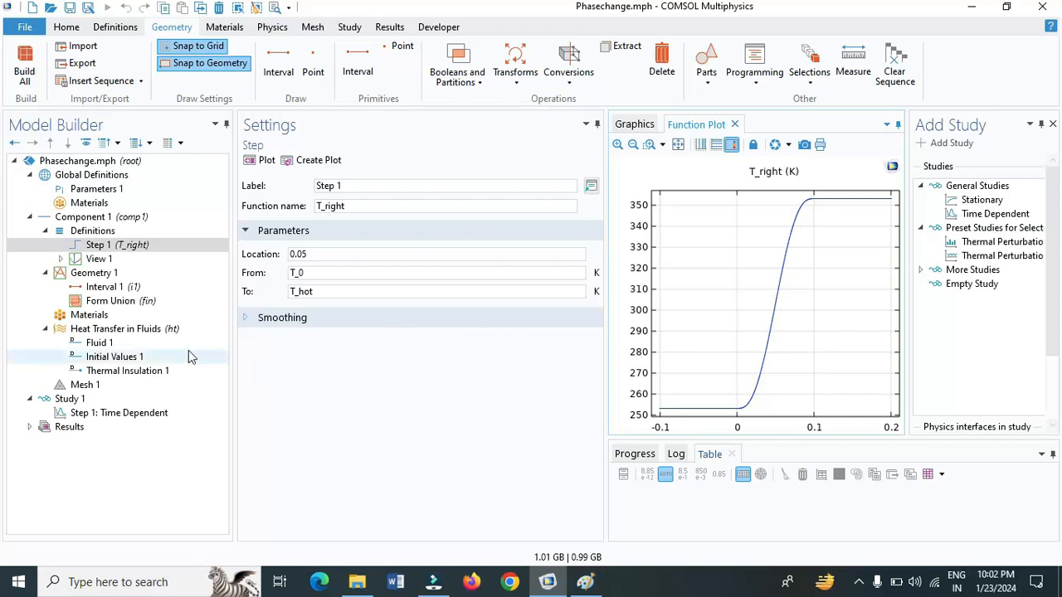
Add a blank material to Component 1 and label it ICe
left_click(91, 316)
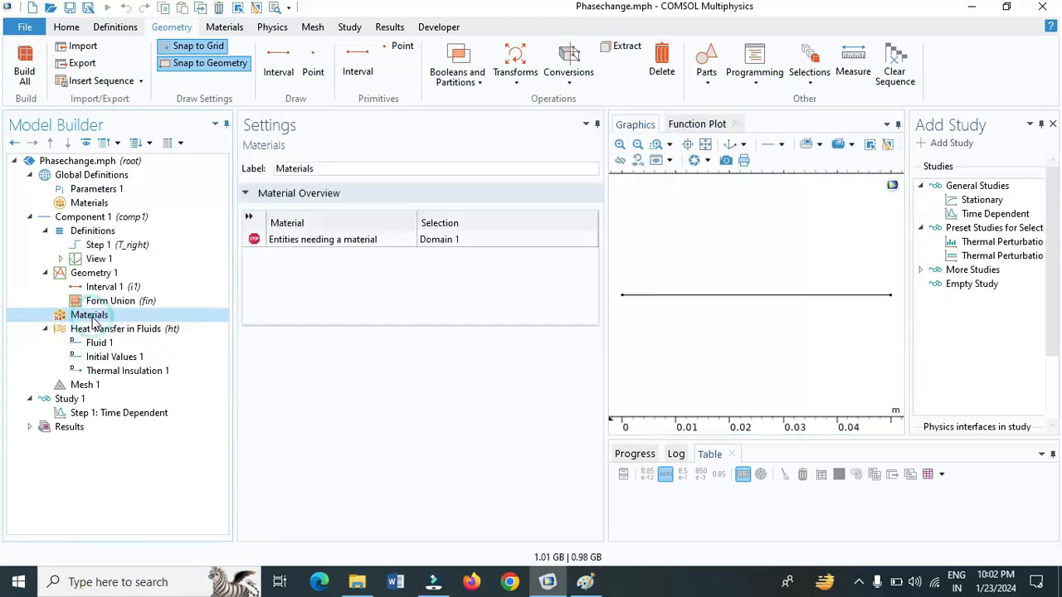
left_click(236, 27)
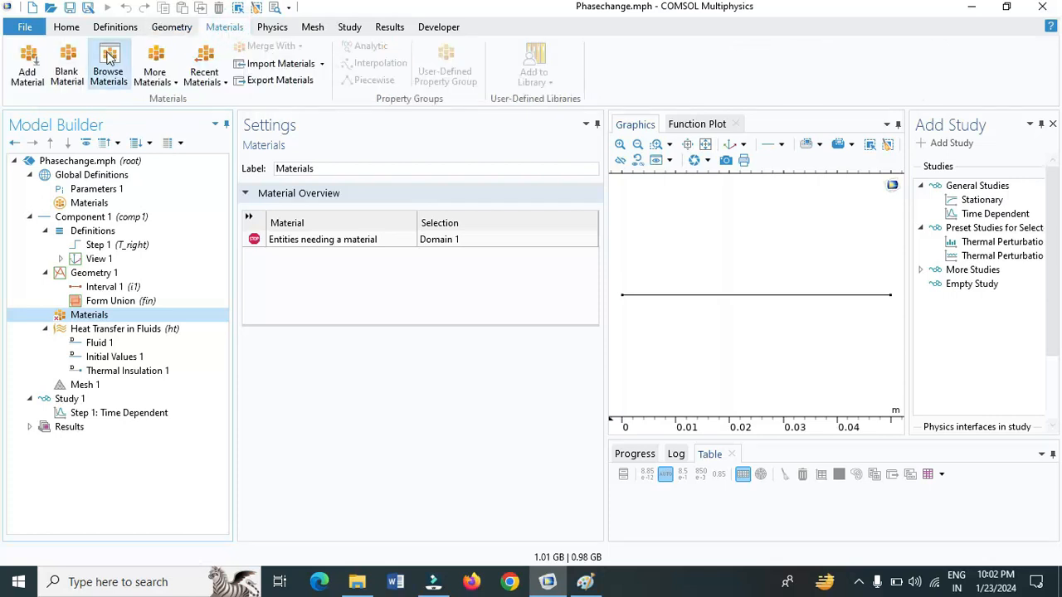
left_click(68, 64)
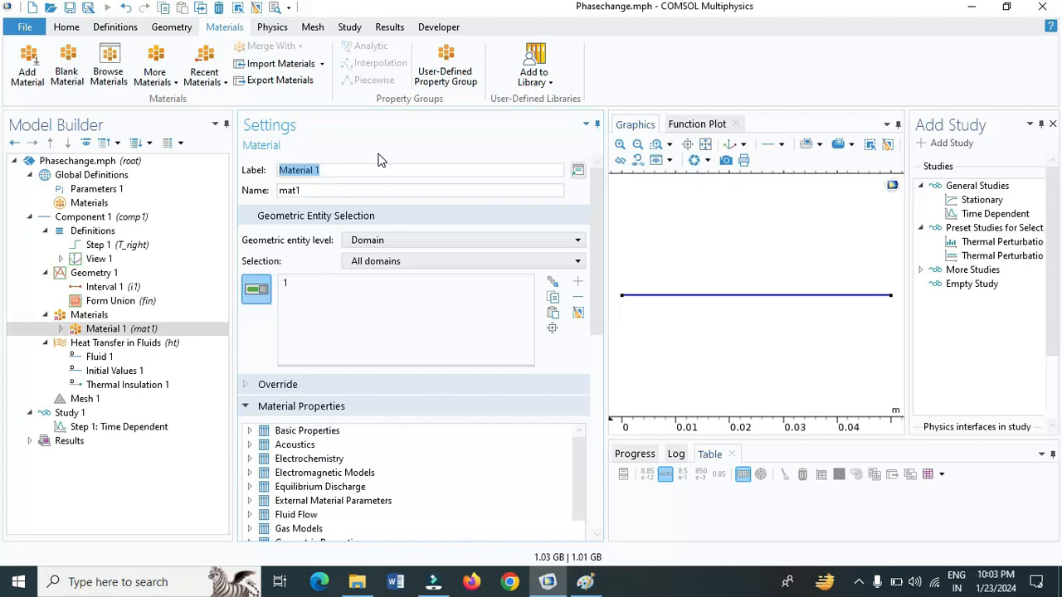
key("BackSpace")
type("ICe")
Consult the material property table in Paint, return to COMSOL and set the ICe heat capacity at constant pressure to 8052 J/(kg·K)
scroll(604, 333, "down", 5)
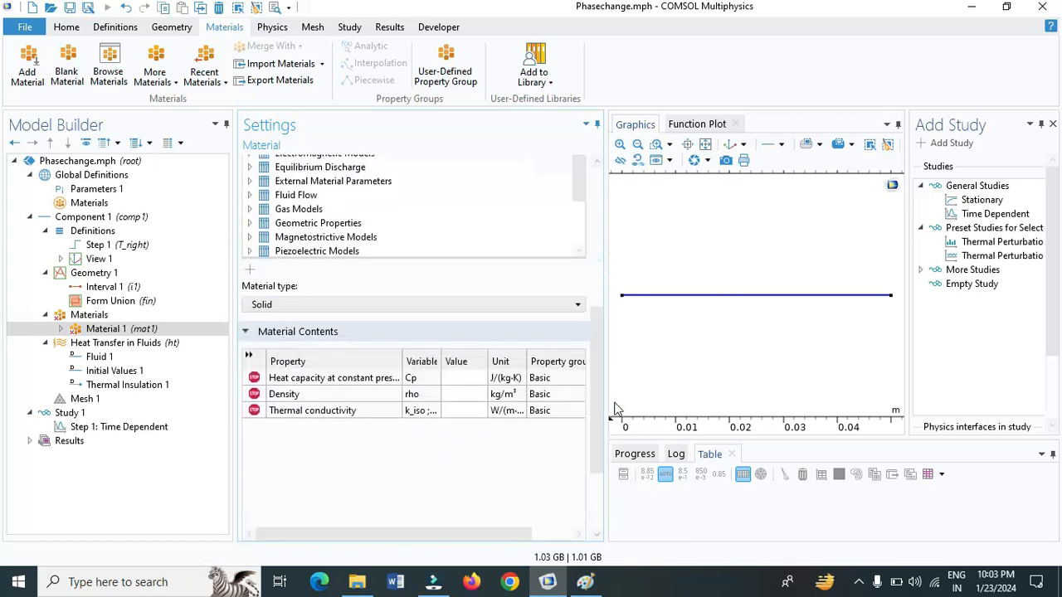
left_click(462, 381)
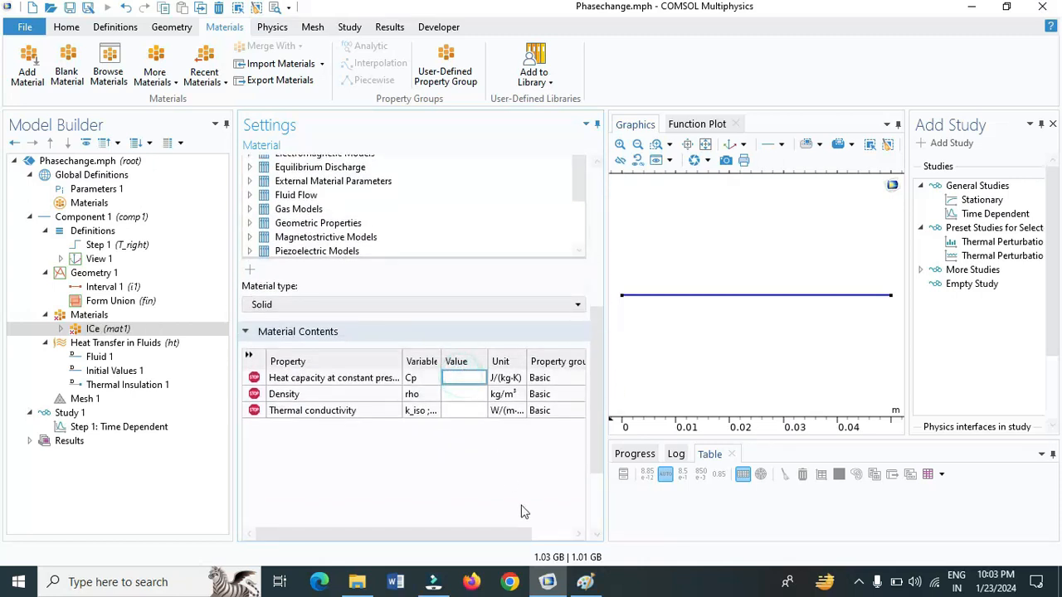
mouse_move(586, 583)
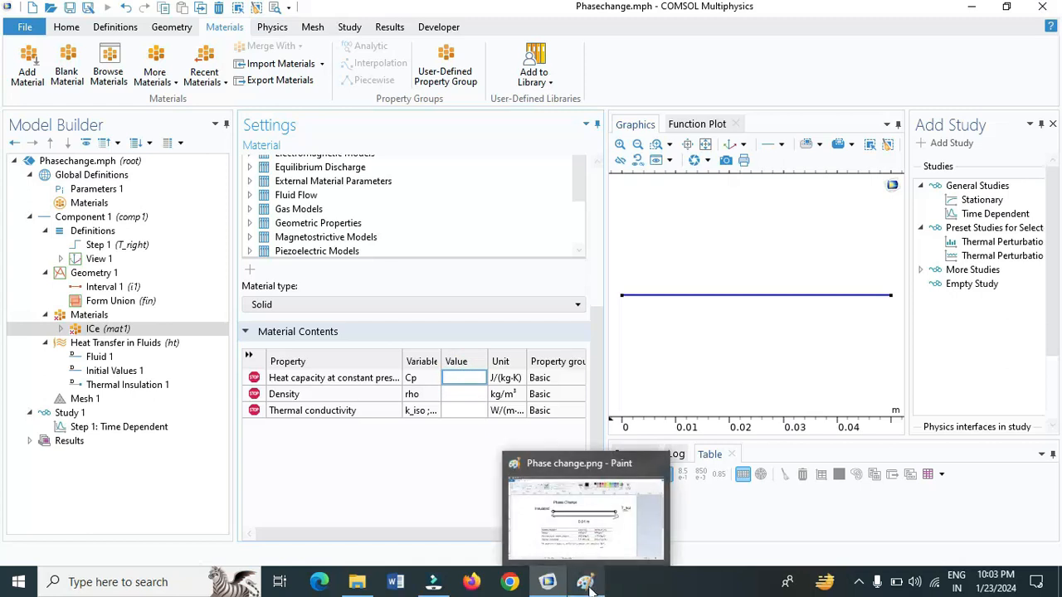
left_click(585, 583)
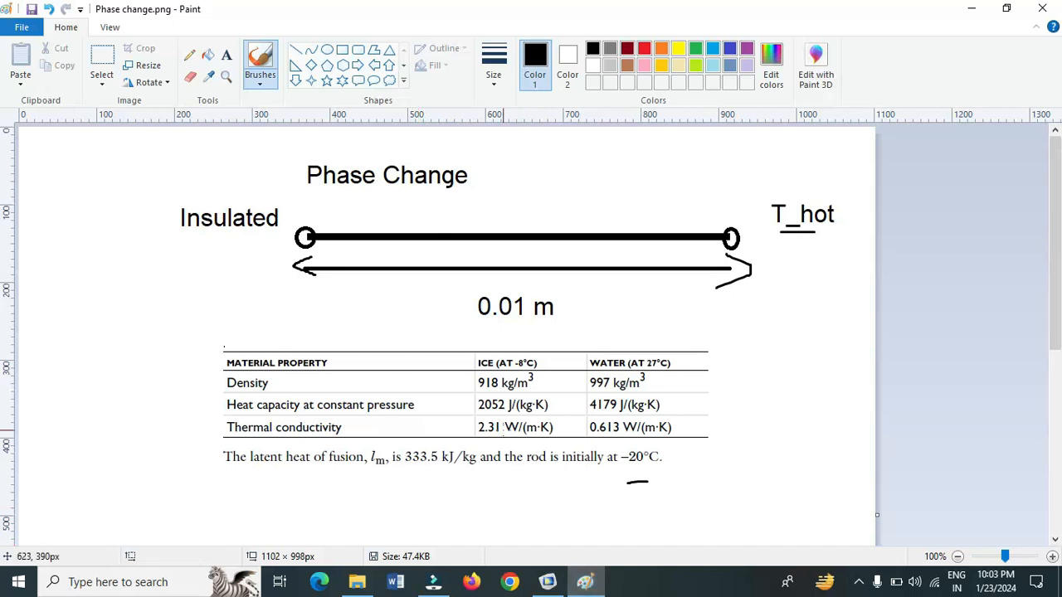
key("alt+Tab")
left_click(477, 395)
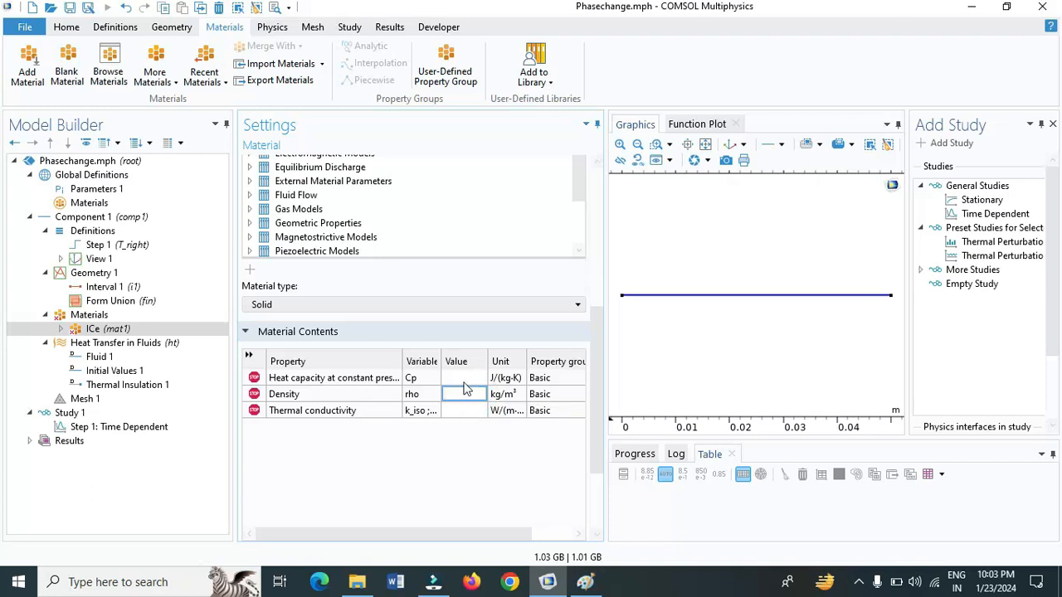
left_click(465, 378)
type("8052")
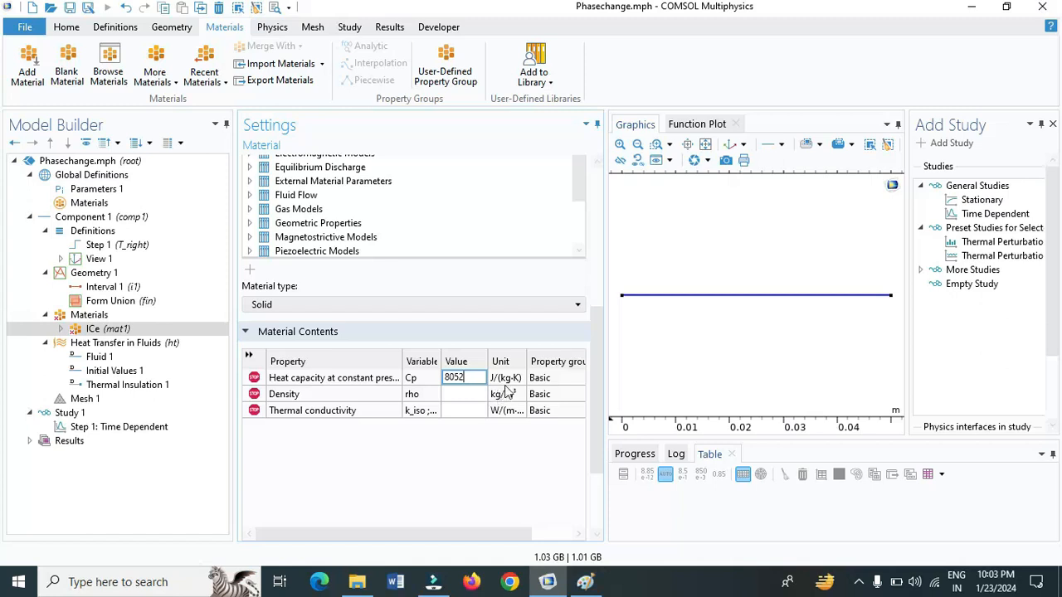
Consult the material property table in Paint, return to COMSOL and set the ICe density to rho_ice
key("alt+Tab")
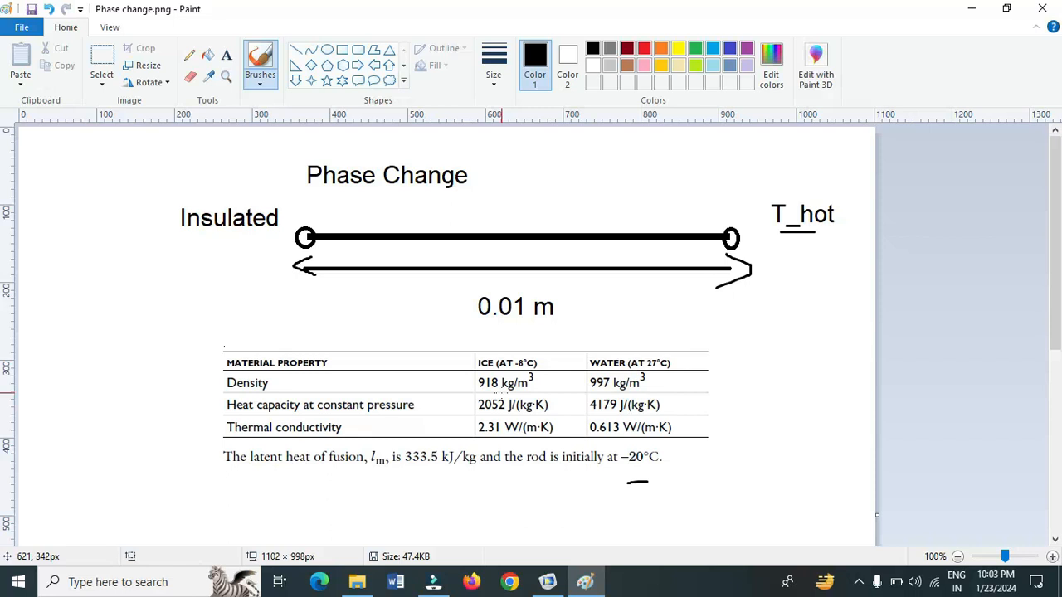
key("alt+Tab")
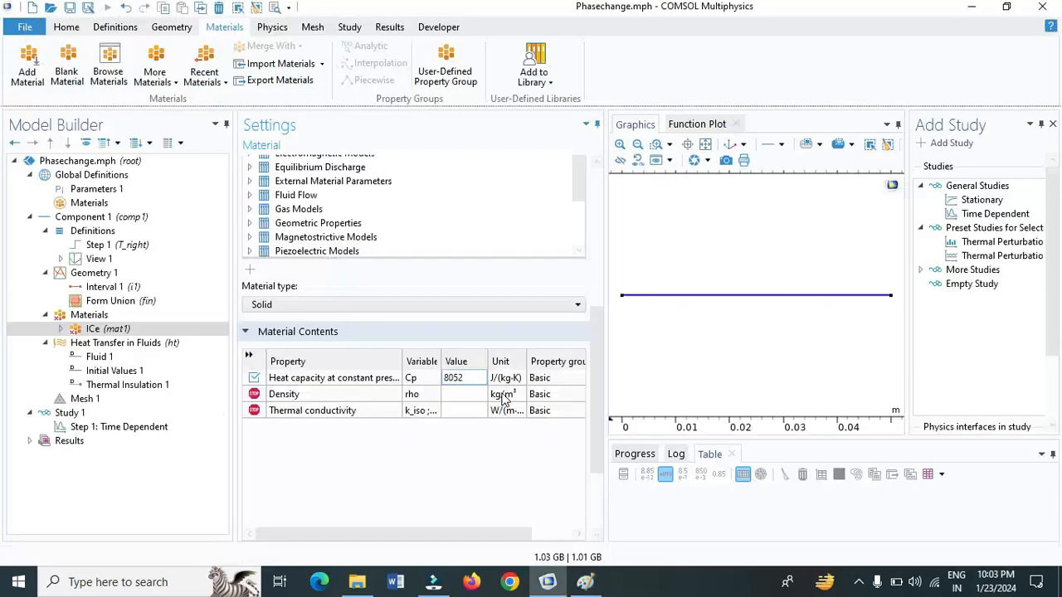
left_click(456, 395)
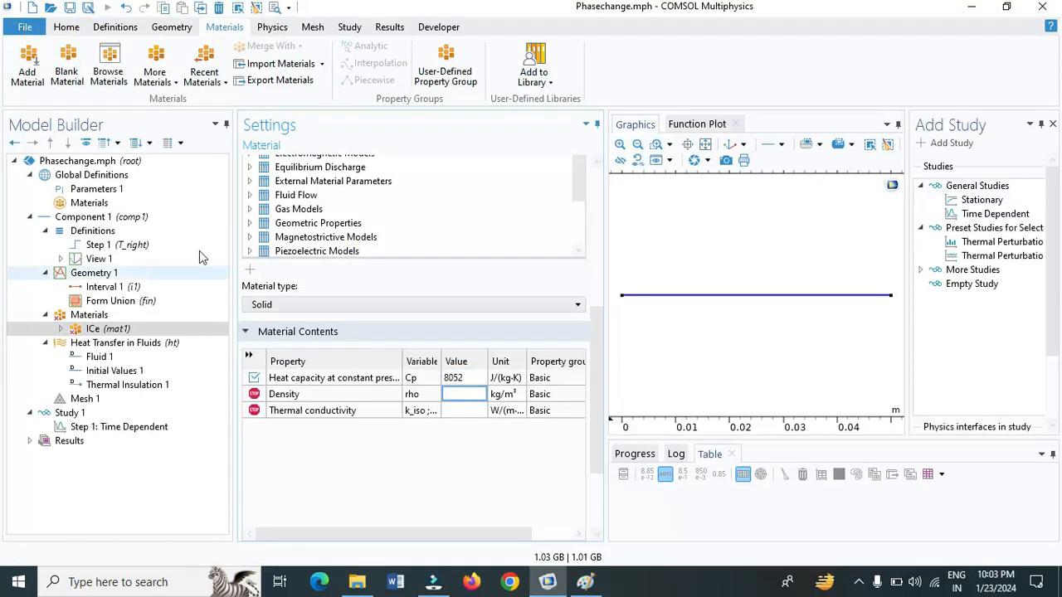
type("rho_ice")
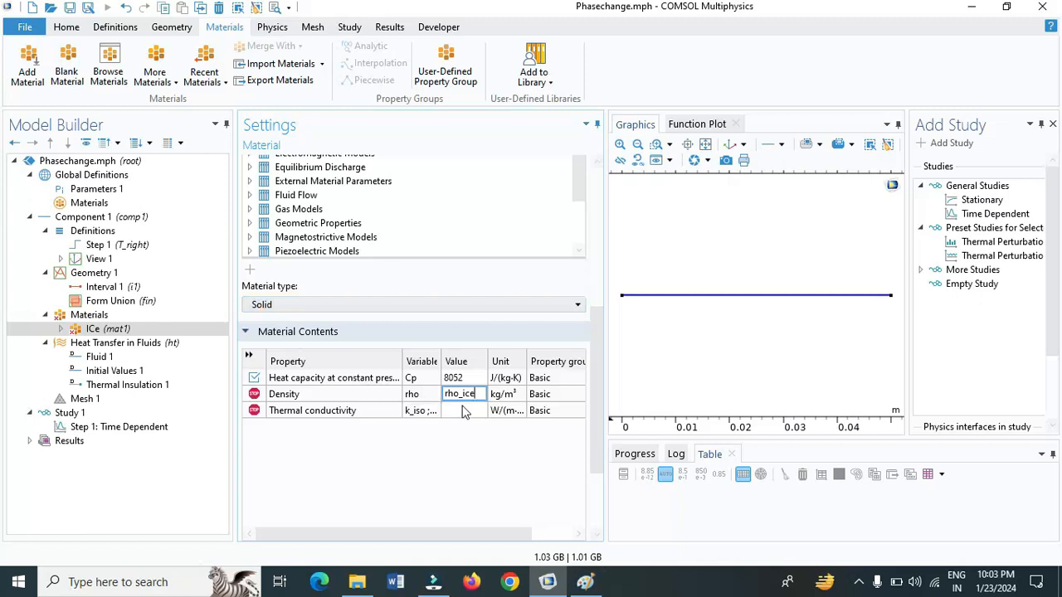
Look up the thermal conductivity of ice in the Paint table and set the ICe value to 2.31 W/(m·K)
left_click(472, 409)
key("alt+Tab")
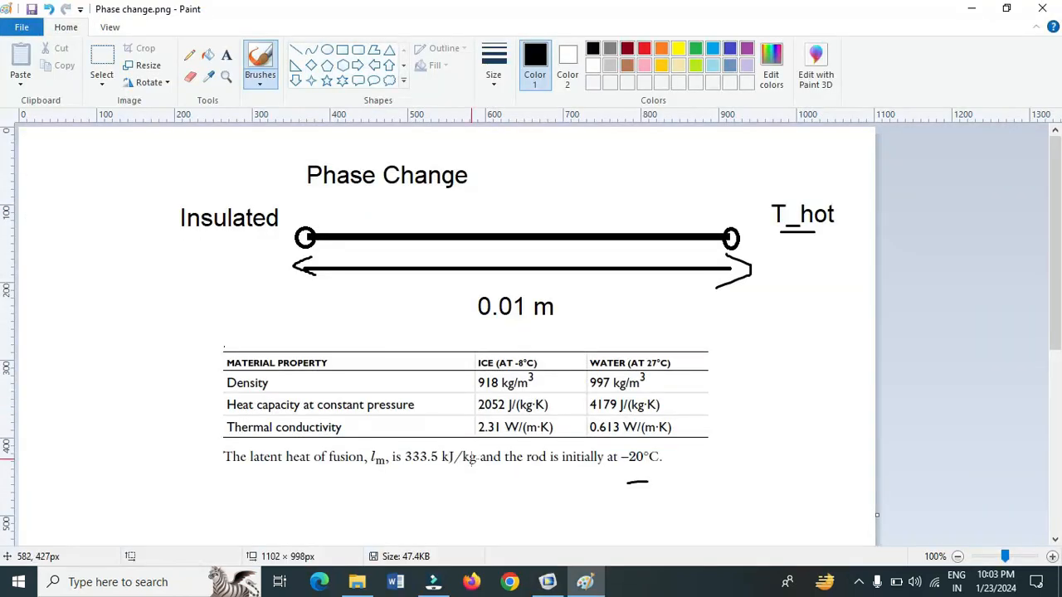
key("alt+Tab")
left_click(455, 409)
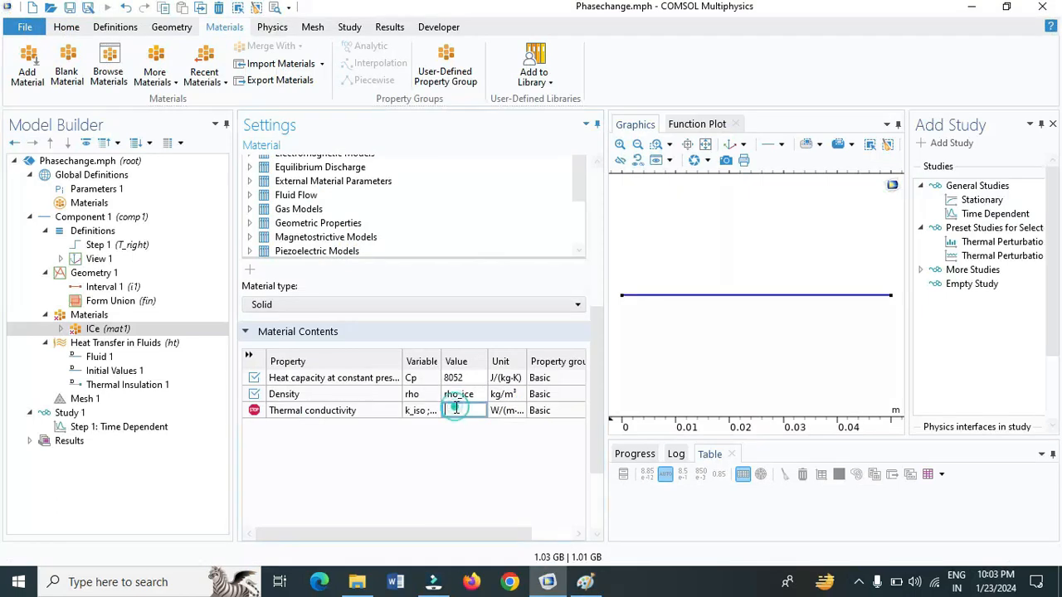
type("2.31")
Add a second blank material to Component 1, label it Water and assign it to the rod's line domain
left_click(68, 63)
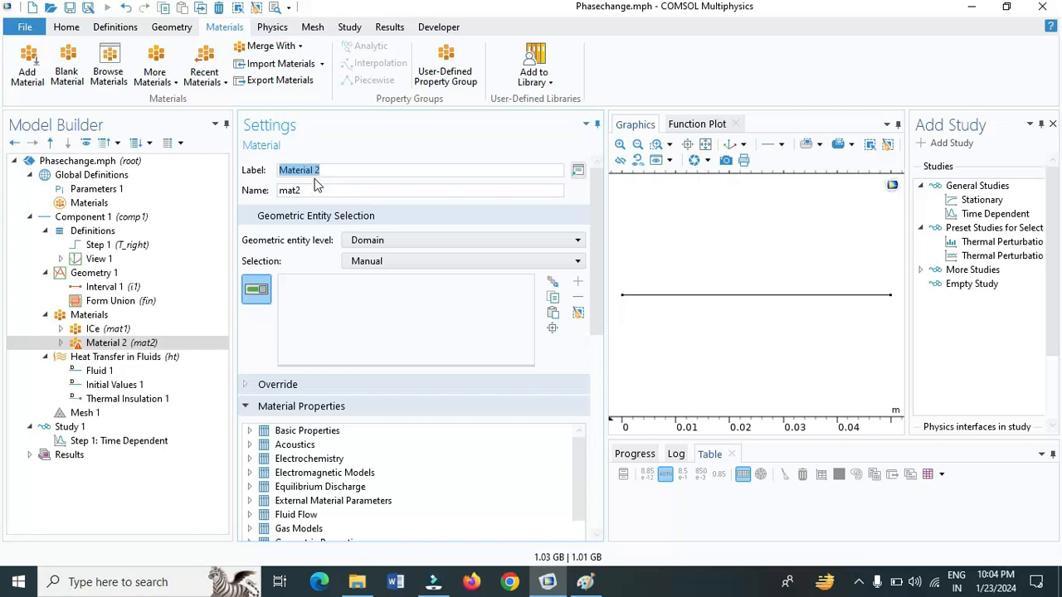
type("Water")
left_click(697, 298)
Consult the property table in Paint and set the Water heat capacity at constant pressure to 2052 J/(kg·K)
left_click_drag(600, 301, 598, 473)
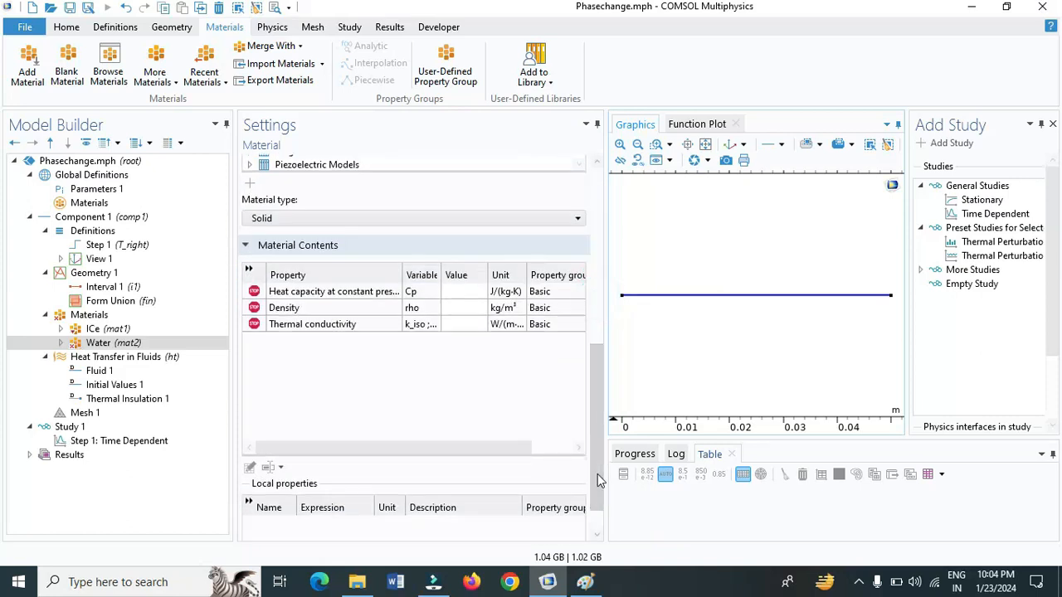
left_click(464, 294)
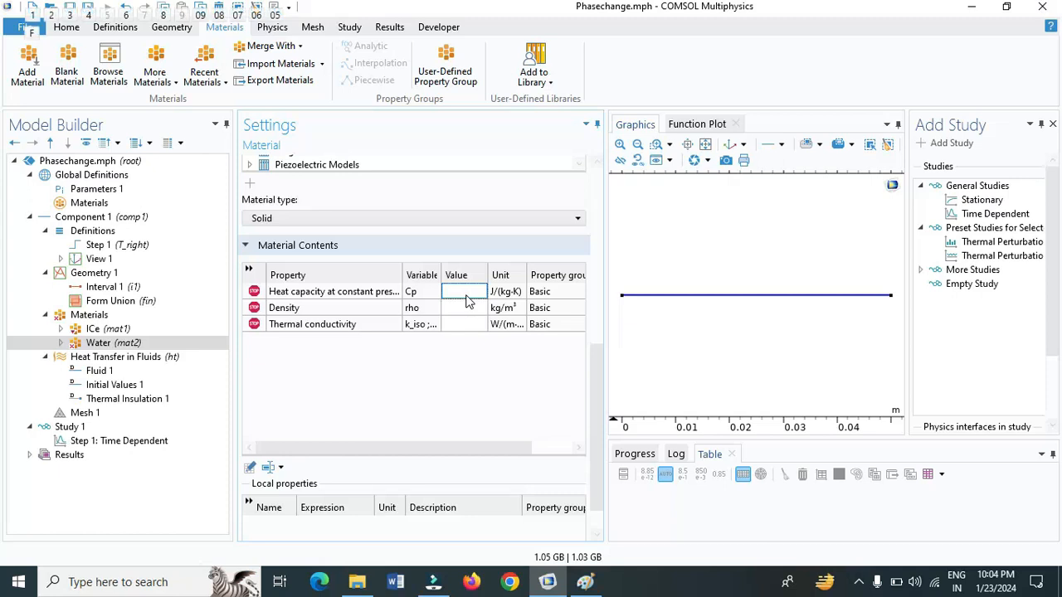
key("alt+Tab")
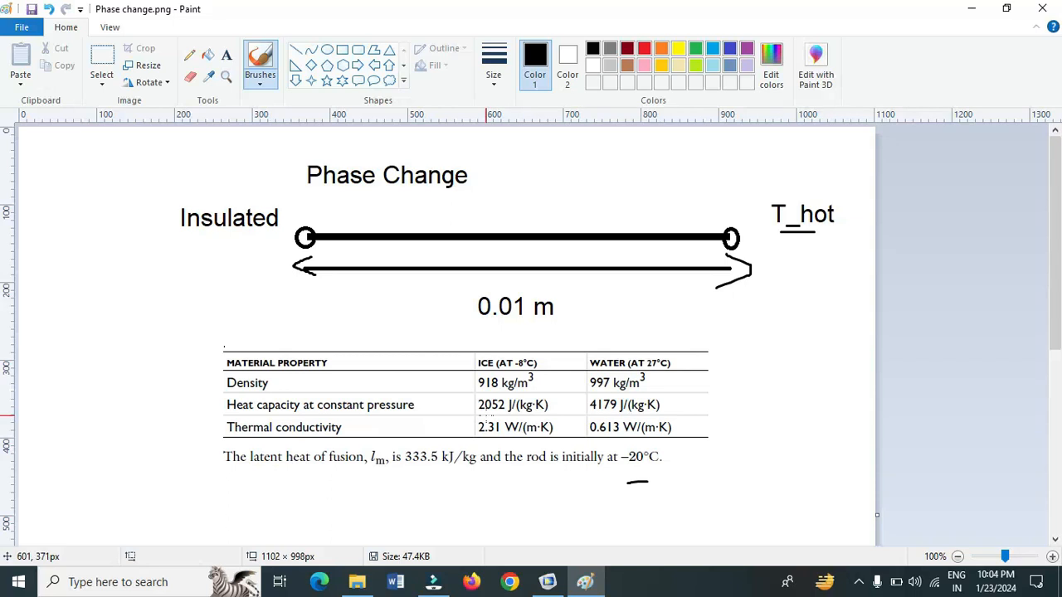
key("alt+Tab")
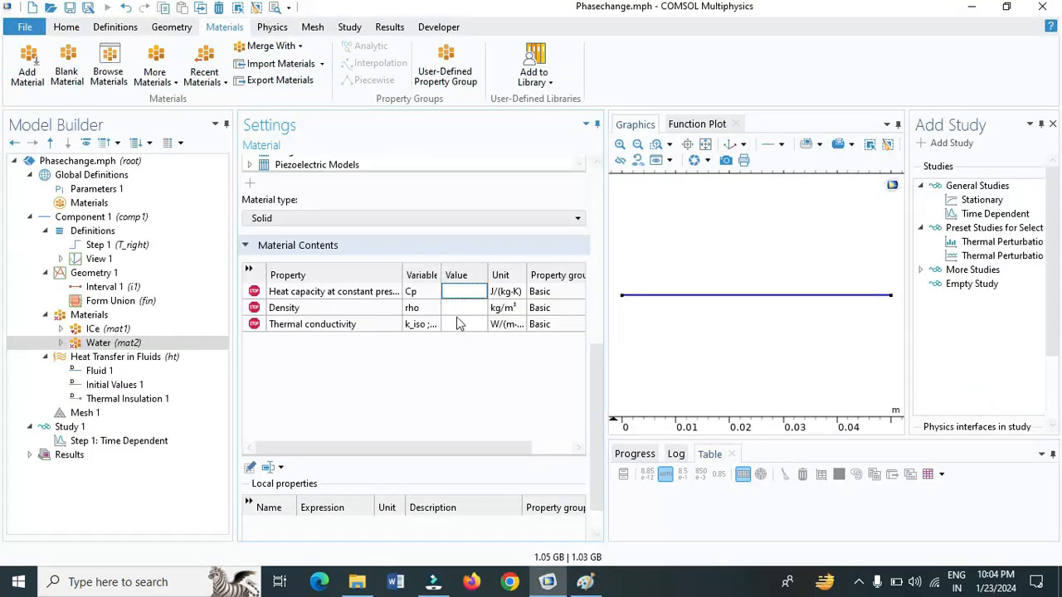
left_click(458, 291)
type("2052")
Set the Water density to an expression combining rho_water and rho_ratio
left_click(451, 310)
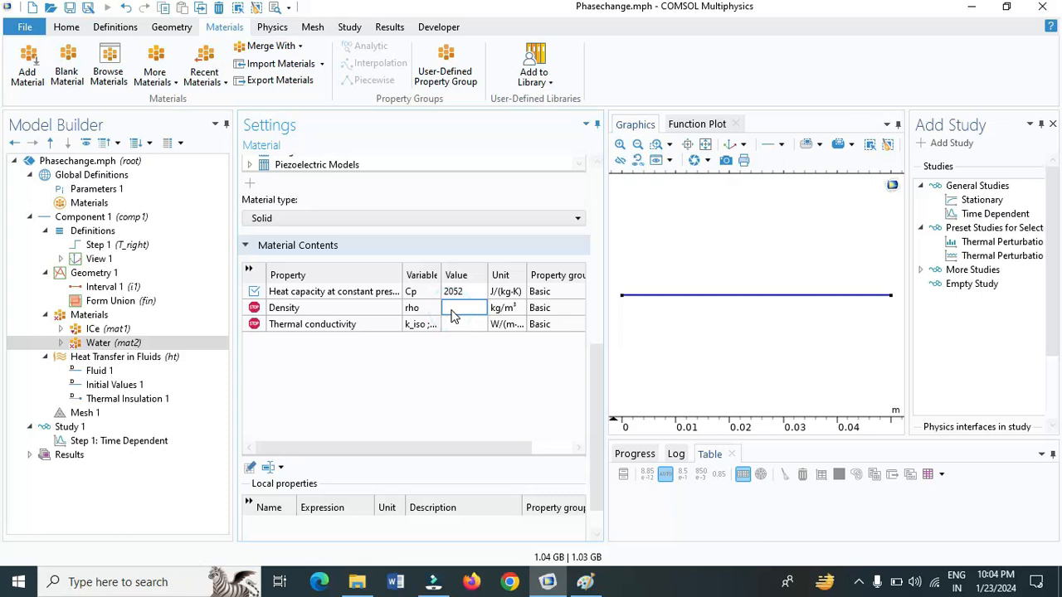
type("rho_wate")
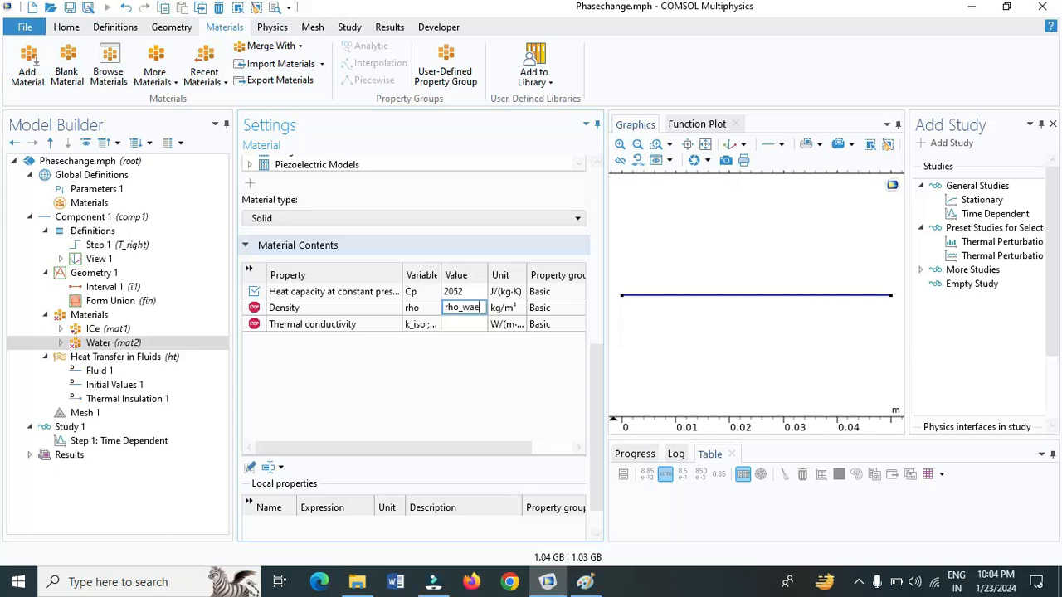
type("r")
type("(")
type("rho")
type("_")
type("ratio")
Look up the thermal conductivity of water in the Paint table and enter 0.613 W/(m·K) for the Water material
left_click(465, 326)
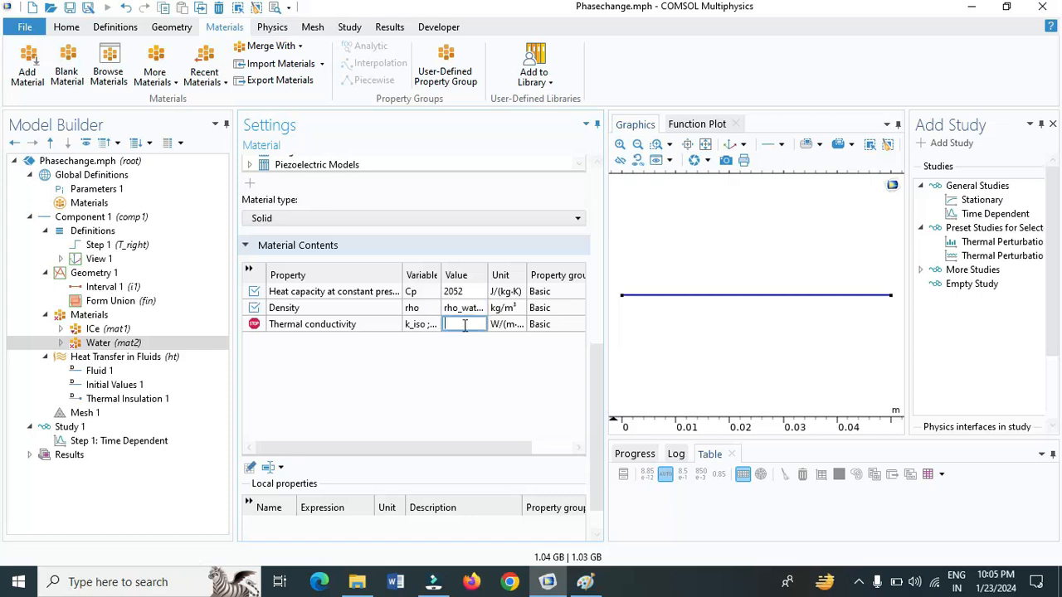
key("alt+Tab")
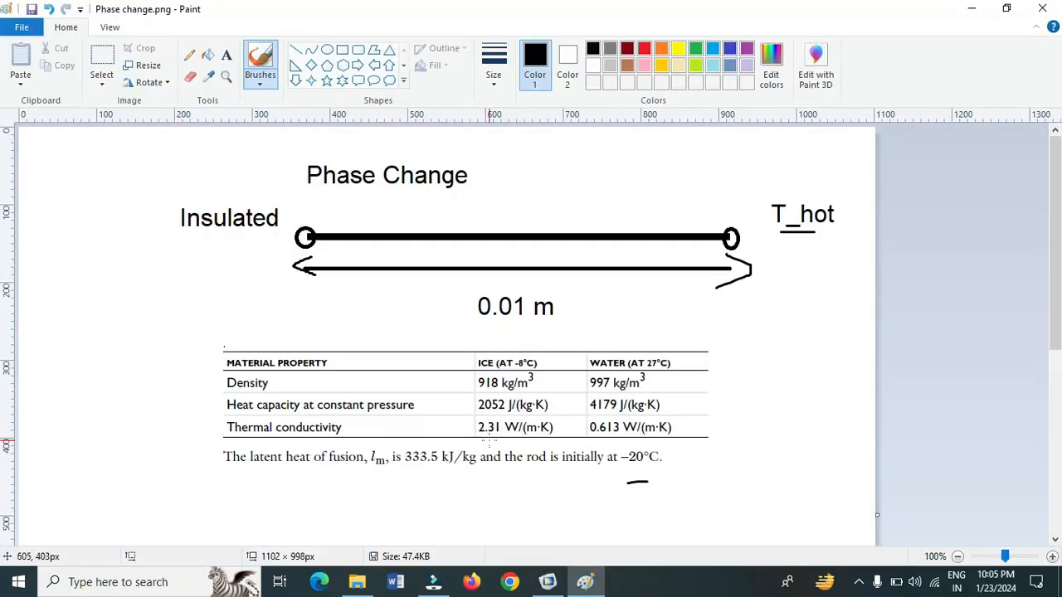
key("alt+Tab")
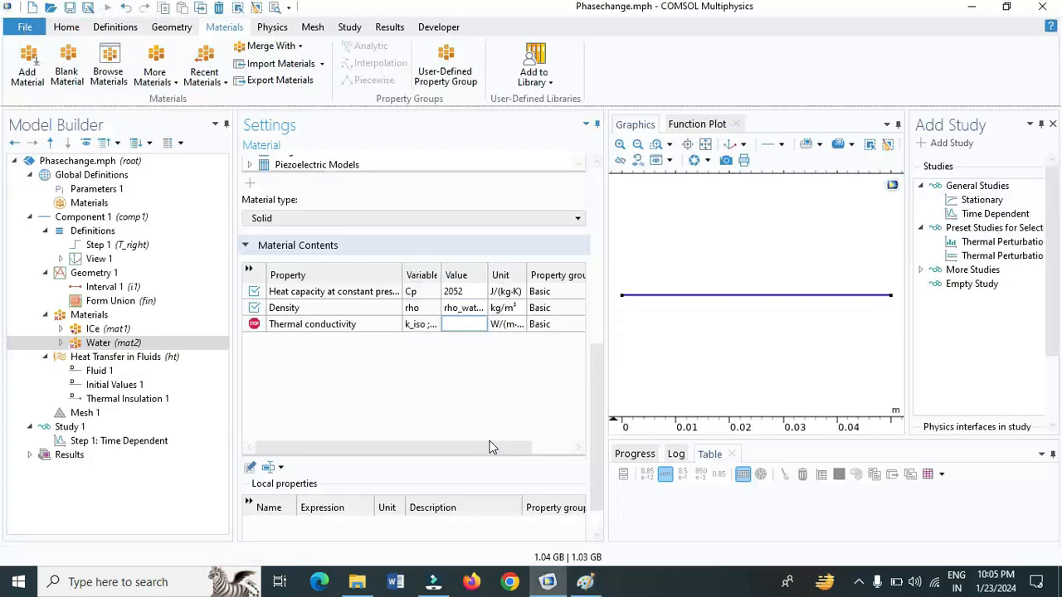
left_click(465, 325)
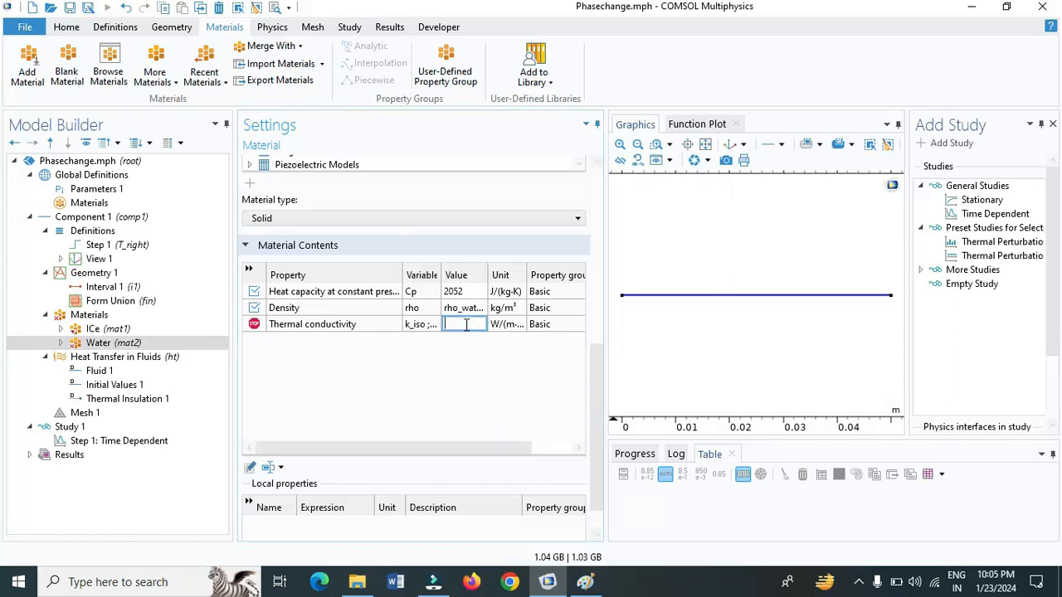
key("alt+Tab")
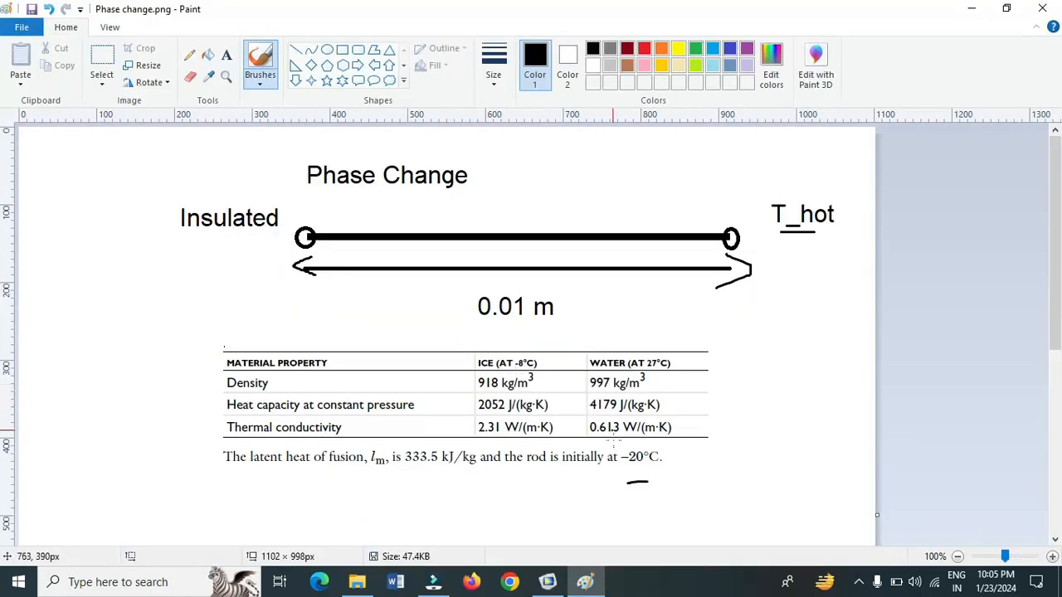
key("alt+Tab")
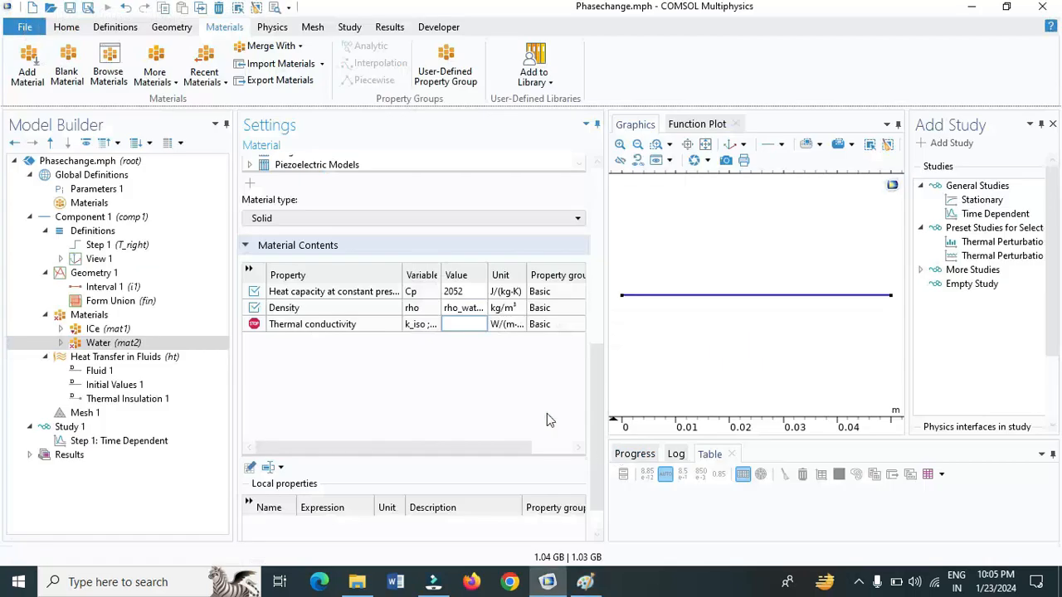
left_click(469, 324)
type("0.")
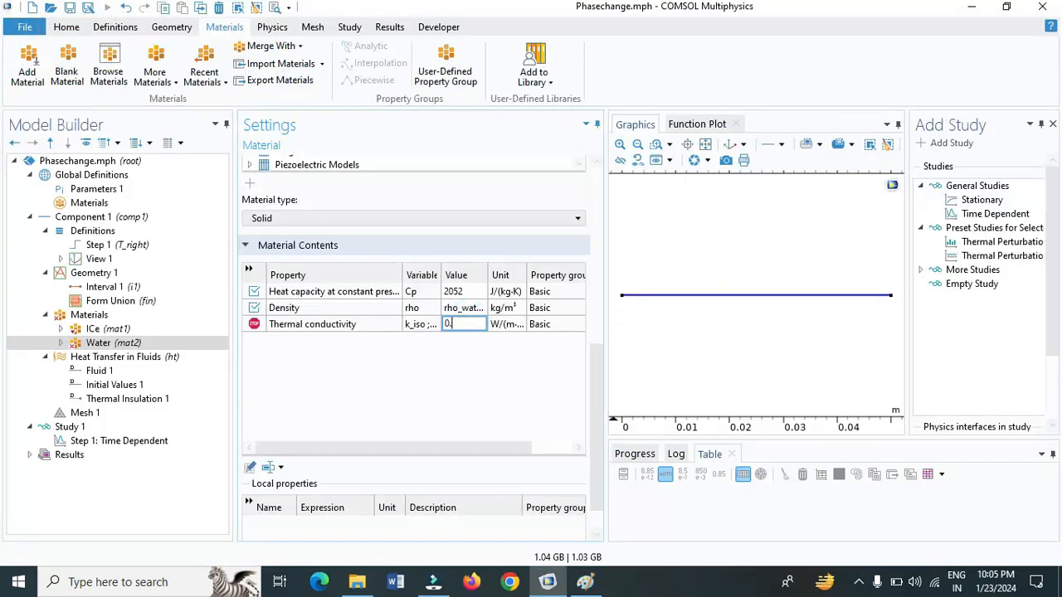
type("613")
type("&")
type("rho")
type("_ratio")
Multiply the Water thermal conductivity by the density ratio, making the expression 0.613*rho_ratio
key("Left")
key("Left")
key("Left")
key("Left")
key("Left")
type("*")
left_click(485, 358)
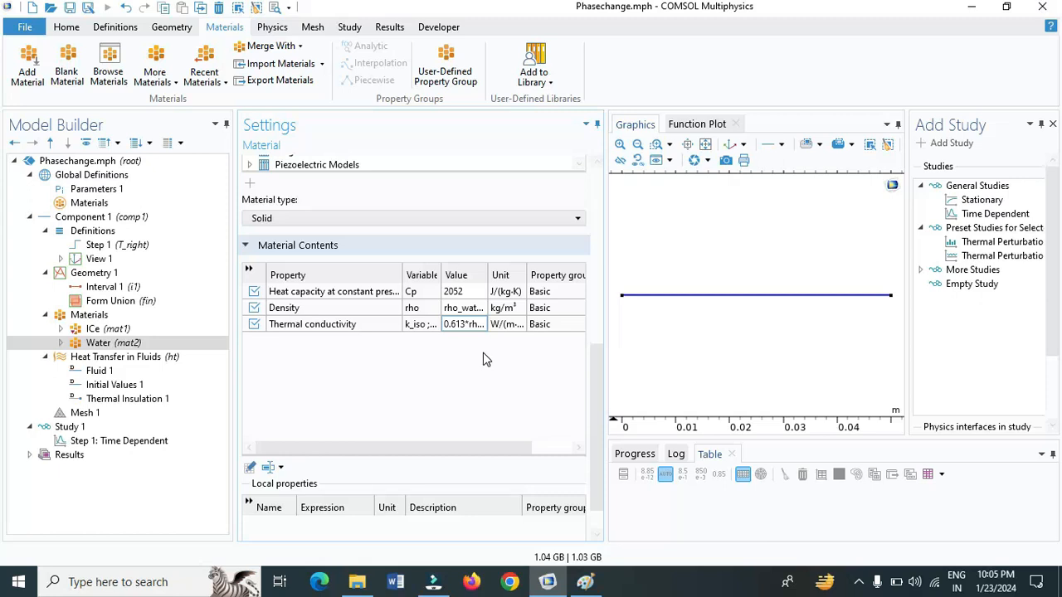
Add a Phase Change Material attribute to the Fluid 1 node under Heat Transfer in Fluids
left_click(131, 358)
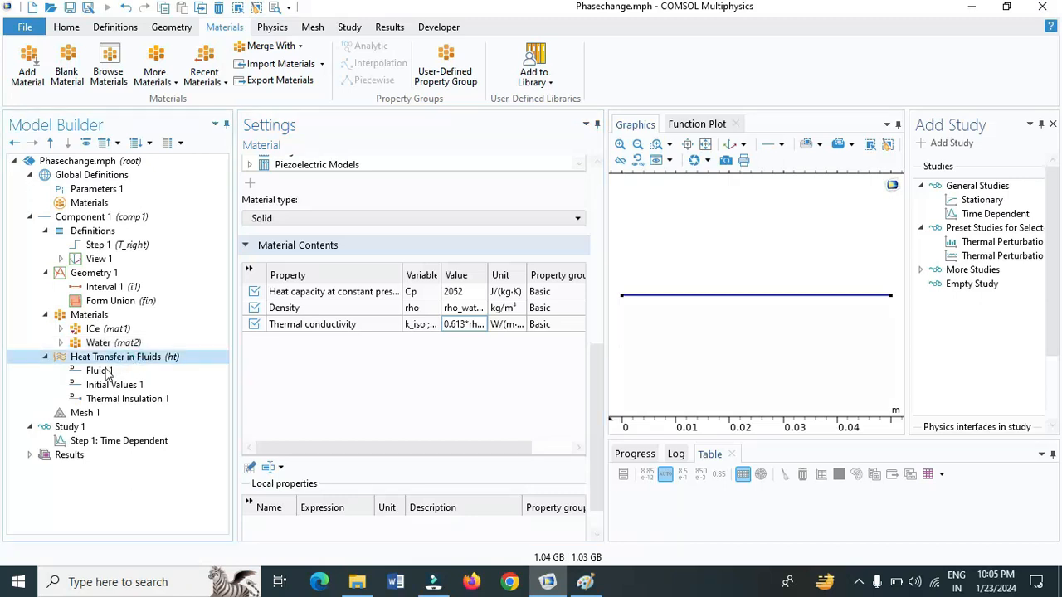
left_click(105, 372)
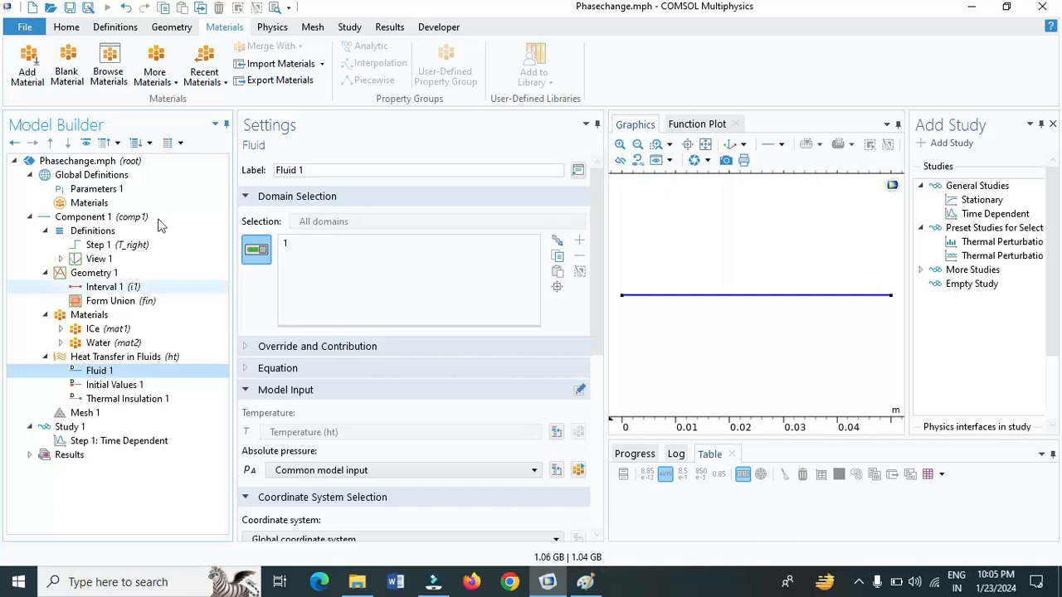
left_click(272, 27)
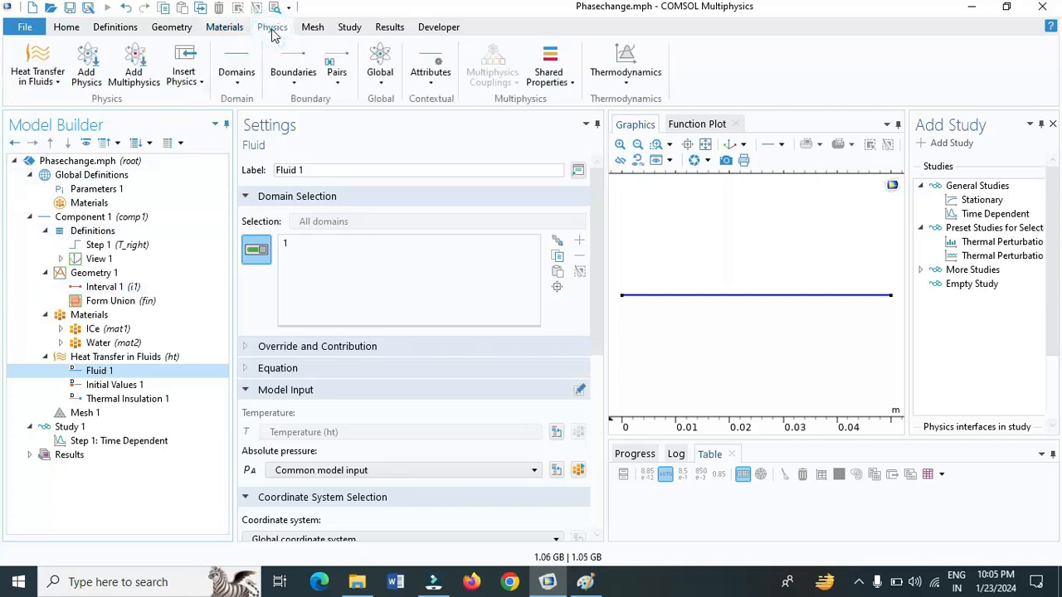
left_click(431, 73)
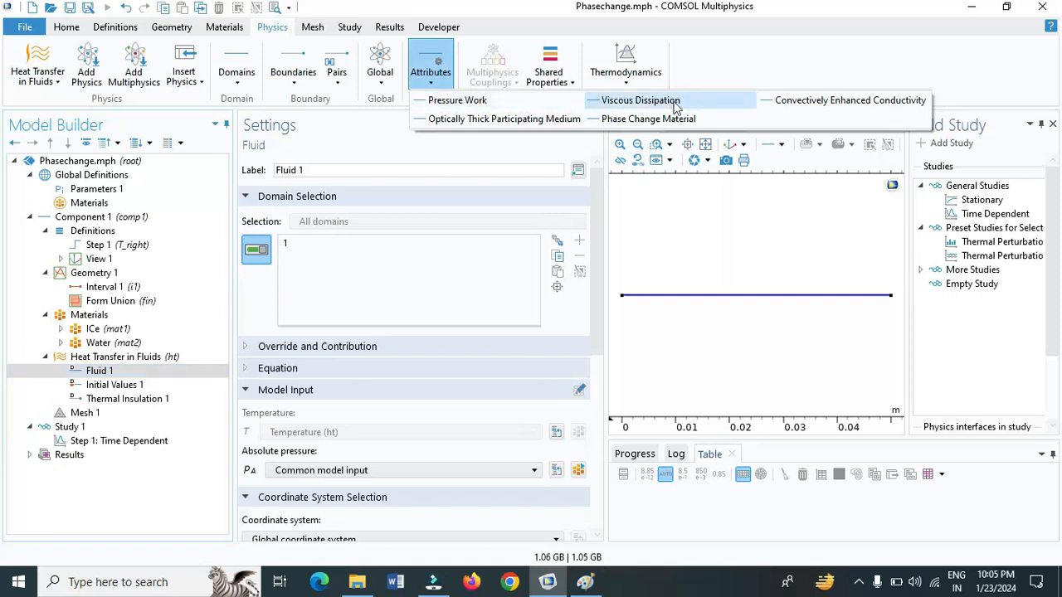
left_click(617, 127)
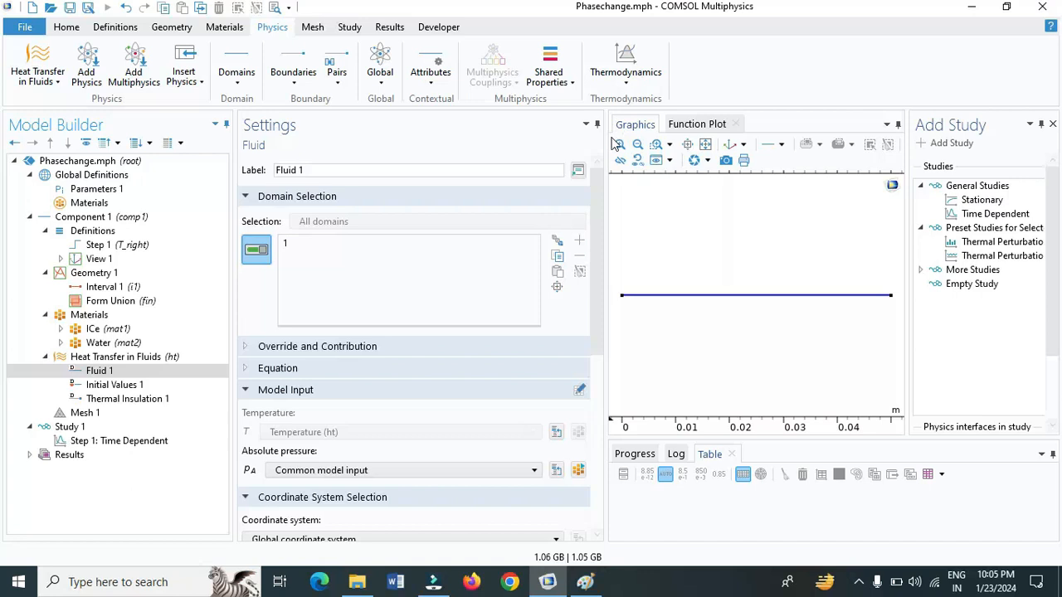
Set the transition interval between phase 1 and phase 2 to dT in the Phase Change Material settings
left_click_drag(601, 198, 599, 265)
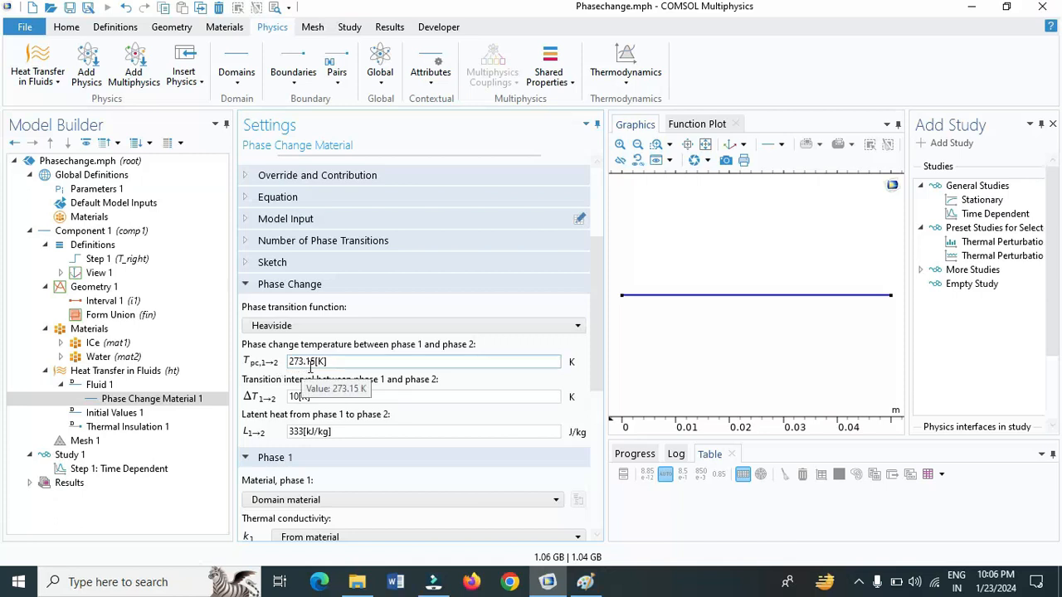
left_click(311, 396)
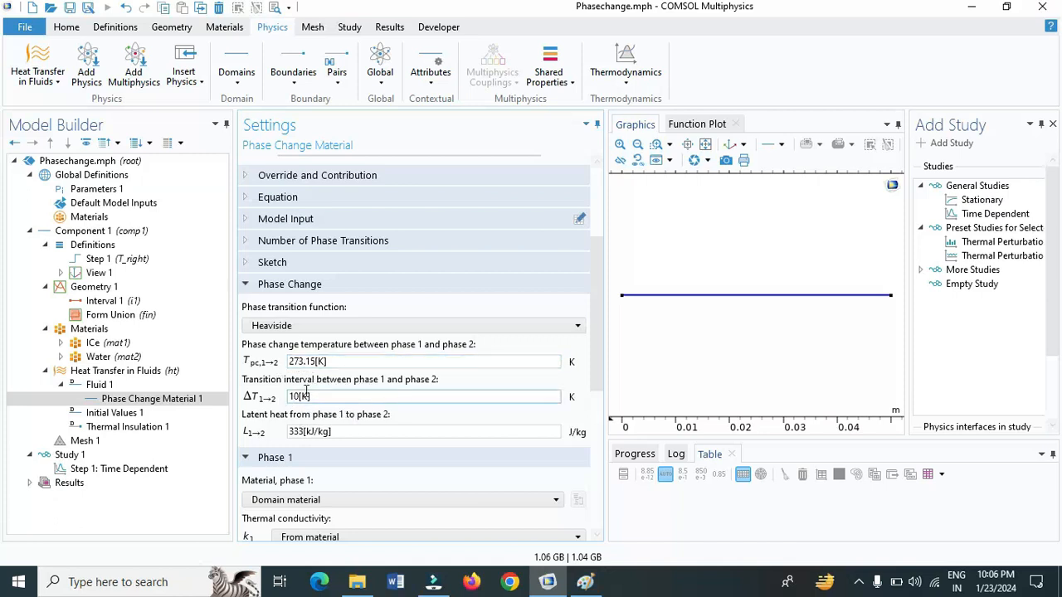
key("BackSpace")
key("BackSpace")
key("BackSpace")
key("BackSpace")
key("BackSpace")
type("dT")
Set the latent heat from phase 1 to phase 2 to lm and review the Phase 1 and Phase 2 settings
left_click(342, 431)
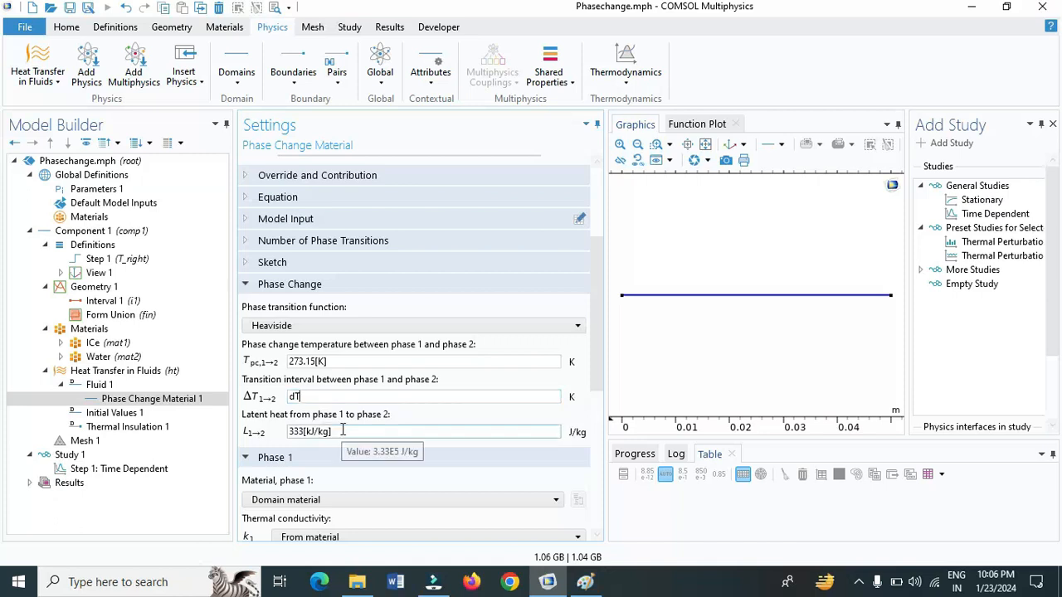
left_click(341, 430)
key("BackSpace")
key("BackSpace")
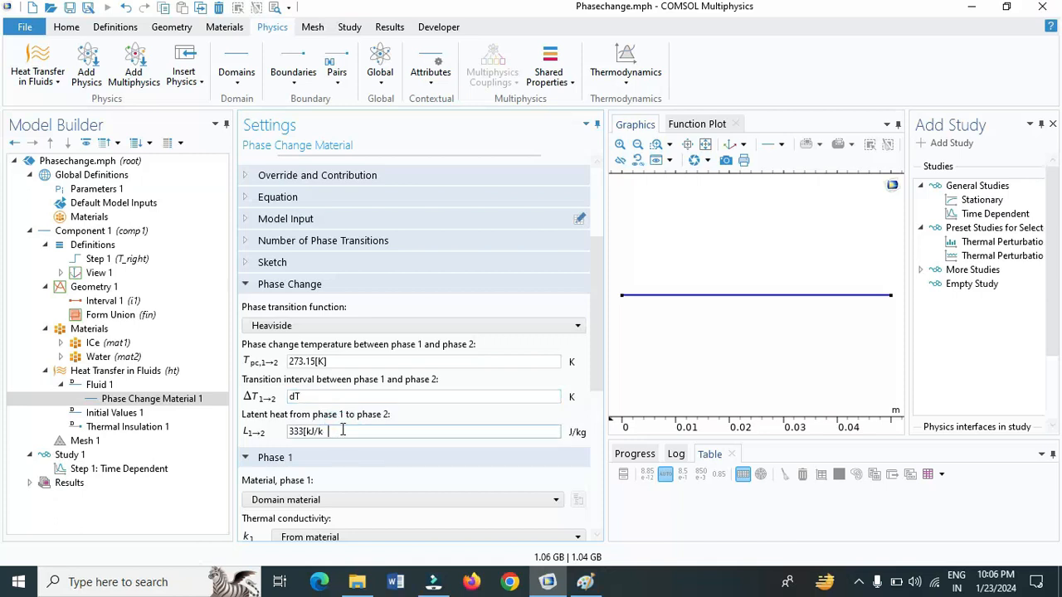
key("BackSpace")
key("BackSpace")
key("BackSpace")
key("BackSpace")
key("BackSpace")
key("BackSpace")
key("BackSpace")
key("BackSpace")
type("lm")
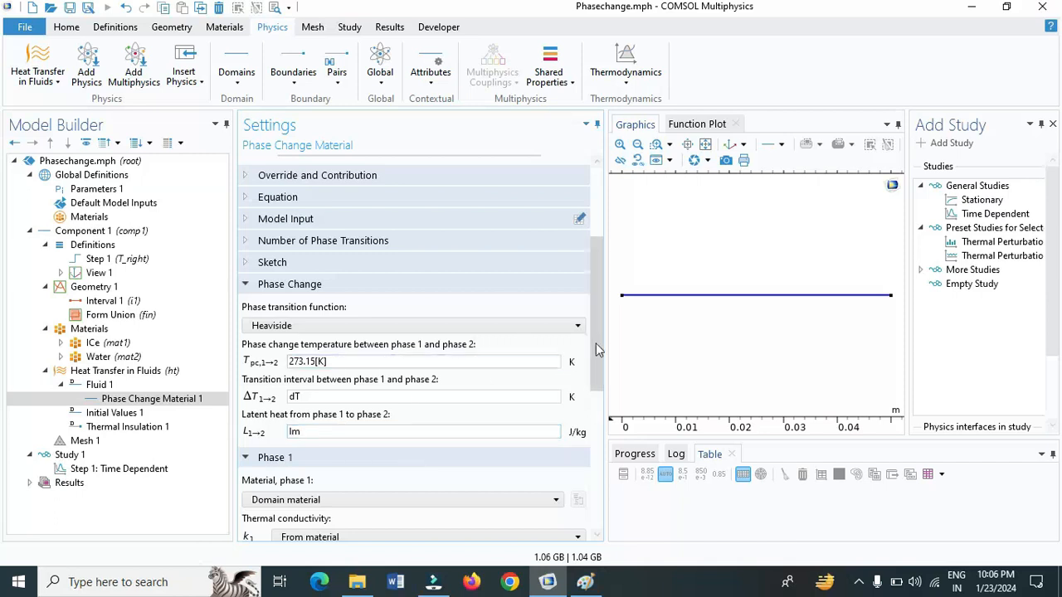
left_click_drag(596, 345, 601, 455)
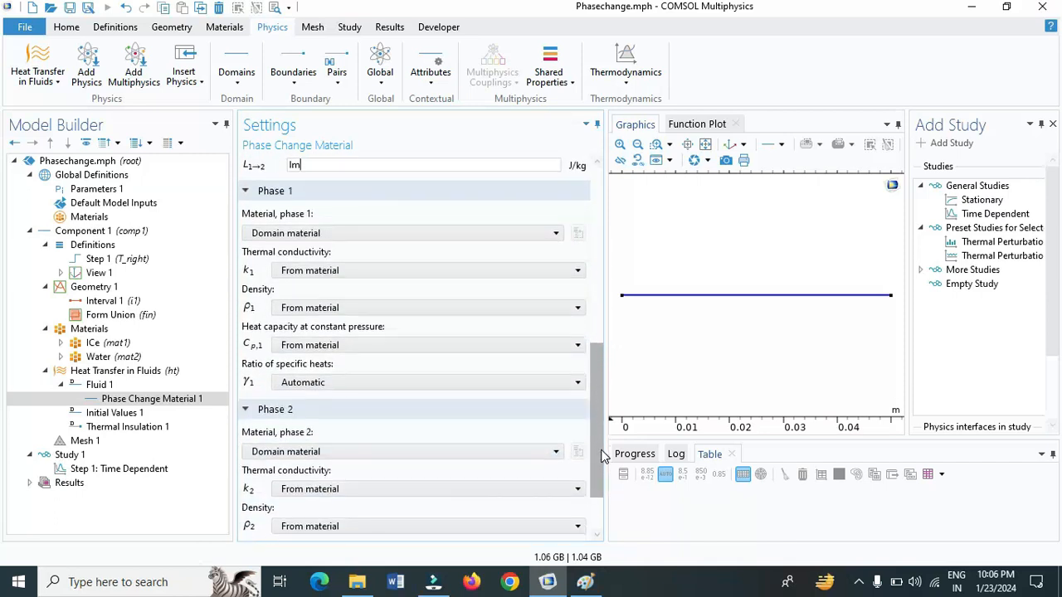
left_click_drag(601, 454, 611, 403)
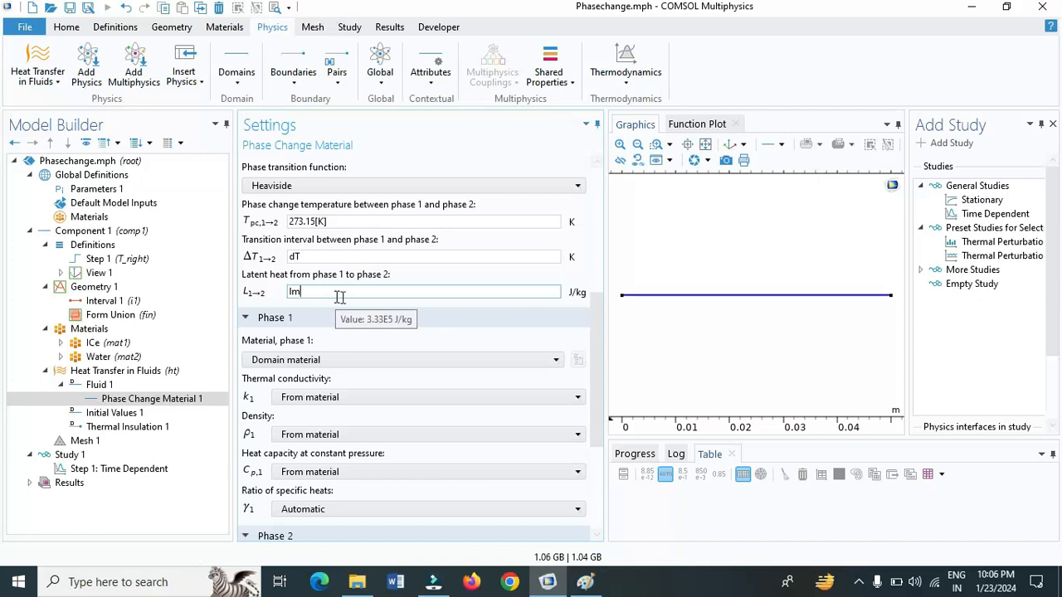
Set the initial temperature in Initial Values 1 to T_0
scroll(594, 324, "up", 2)
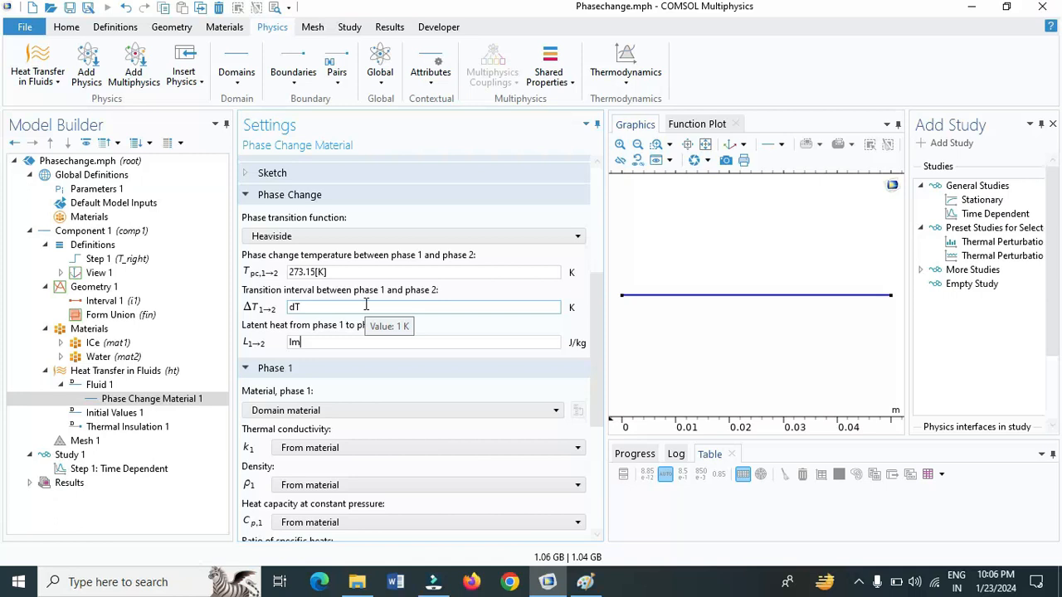
left_click(138, 414)
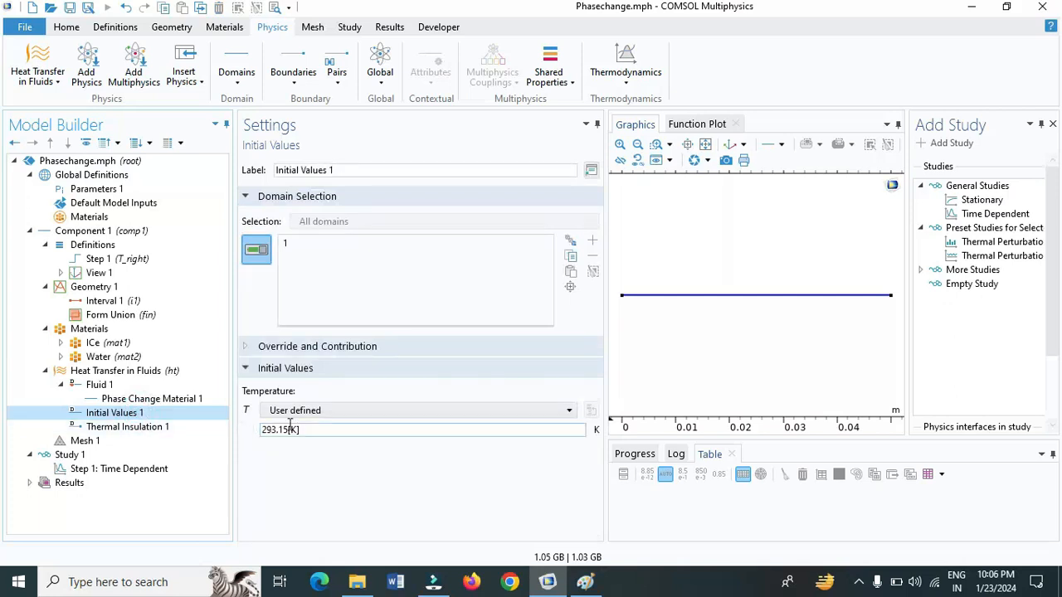
left_click(317, 428)
key("BackSpace")
key("BackSpace")
key("BackSpace")
key("BackSpace")
key("BackSpace")
key("BackSpace")
key("BackSpace")
key("BackSpace")
key("BackSpace")
type("T_0")
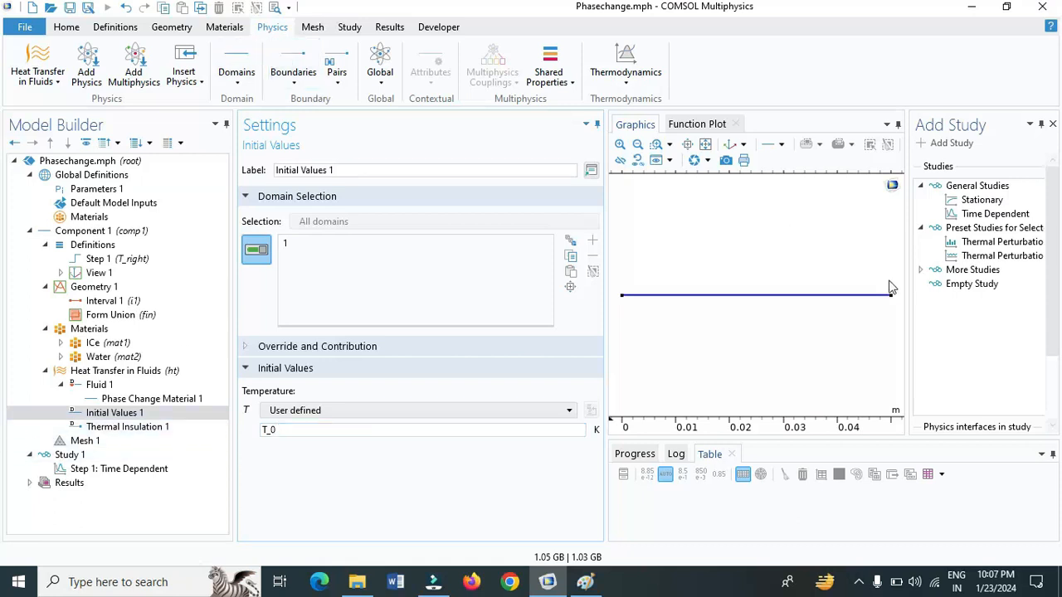
Add a Temperature boundary condition to Heat Transfer in Fluids and assign it to boundary 2, the interval's right end point
left_click(300, 74)
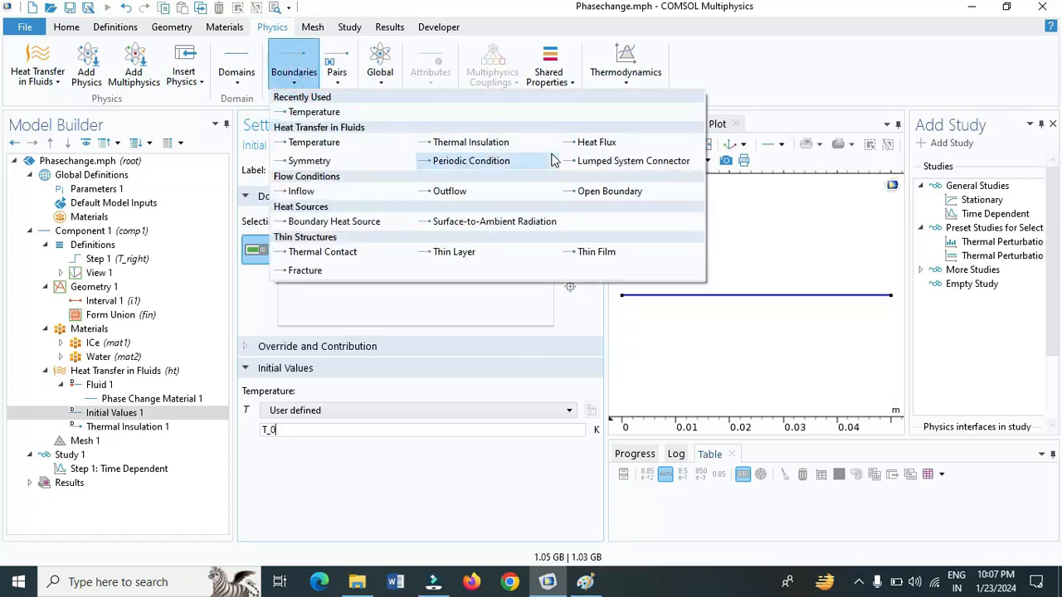
left_click(332, 142)
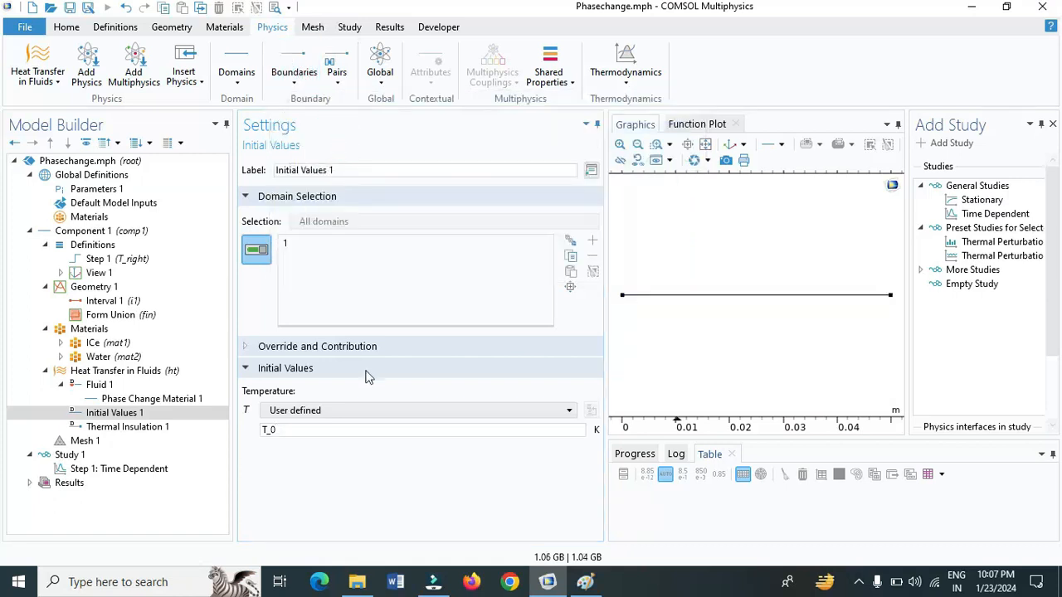
left_click(890, 299)
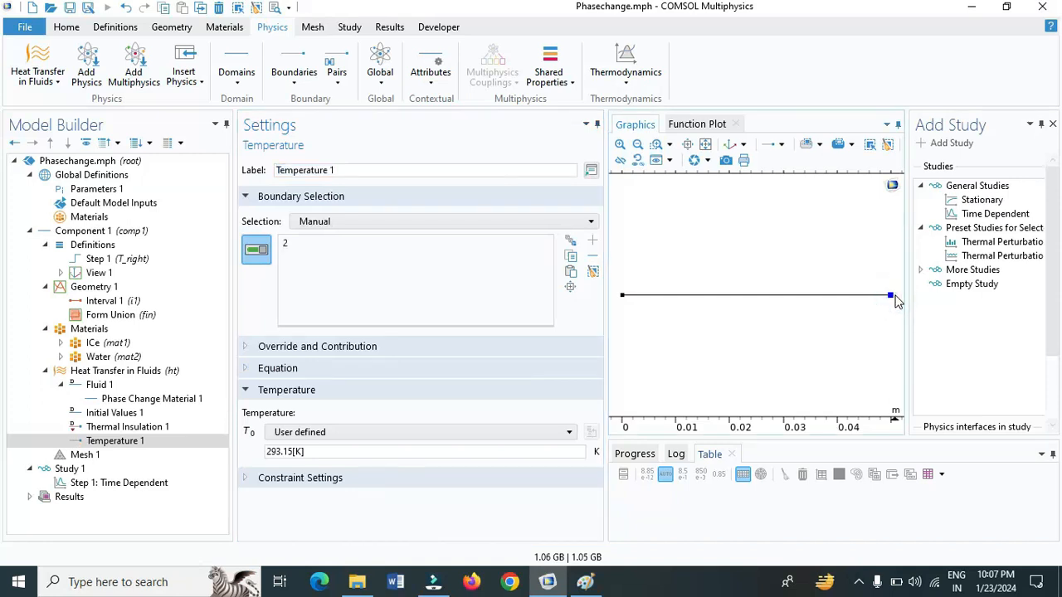
Set the Temperature 1 boundary value to T_right(t[1/s]) and check the Thermal Insulation 1 boundary selection
left_click(399, 451)
key("BackSpace")
key("BackSpace")
key("BackSpace")
key("BackSpace")
key("BackSpace")
key("BackSpace")
key("BackSpace")
key("BackSpace")
key("BackSpace")
type("T")
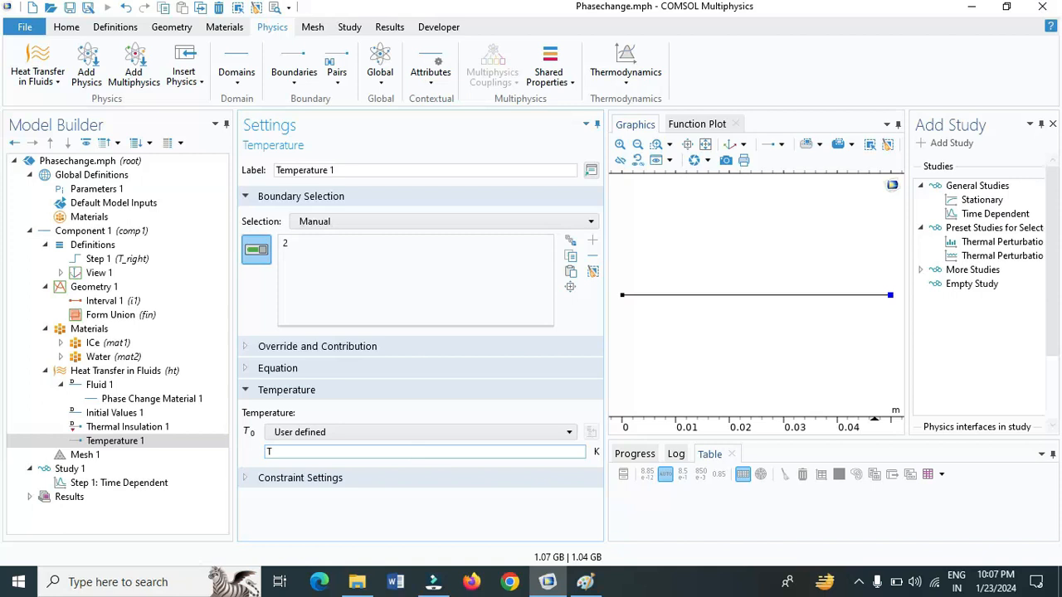
type("_right(t")
key("BackSpace")
type("[1/s])")
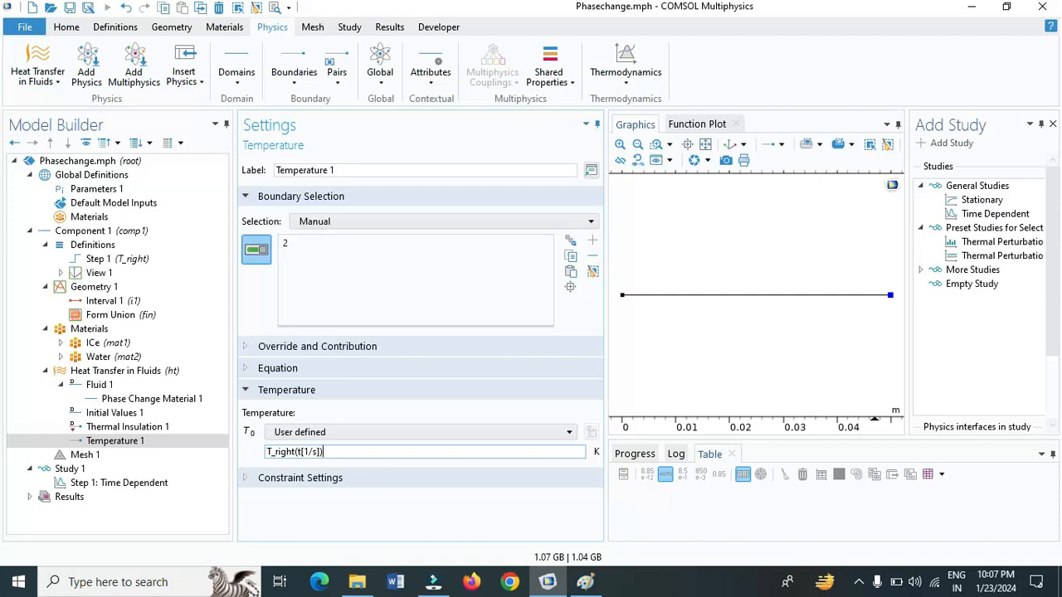
left_click(420, 510)
left_click(163, 428)
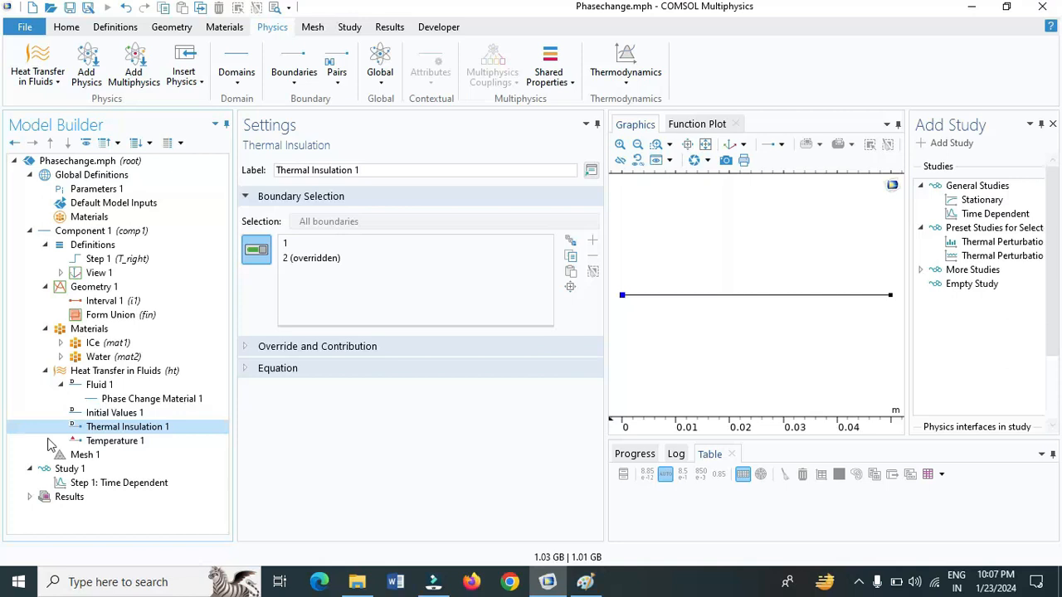
Add an Edge mesh operation to Mesh 1 and give it a Distribution attribute
left_click(76, 455)
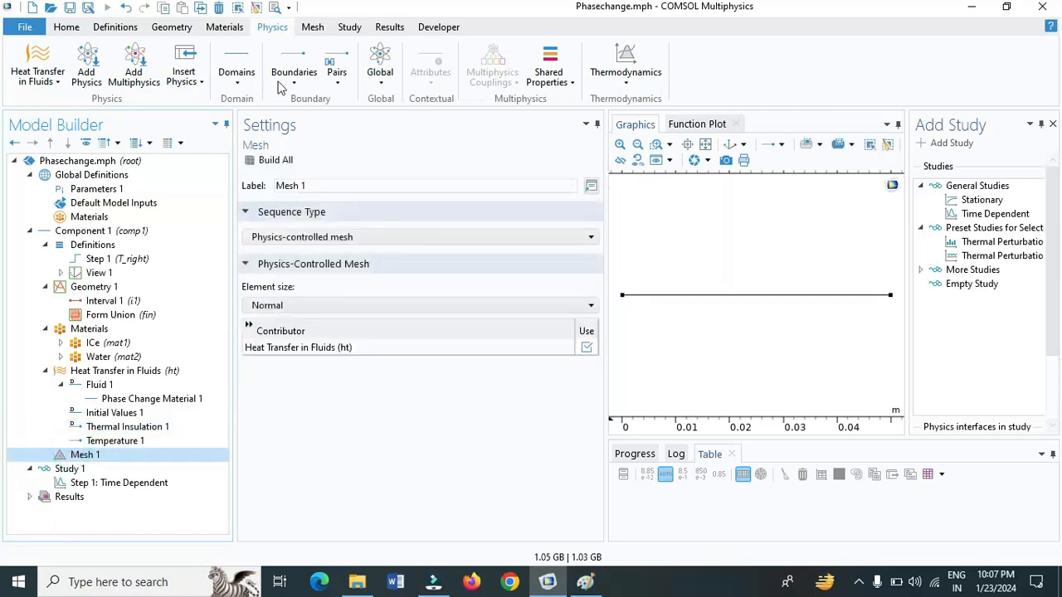
left_click(314, 28)
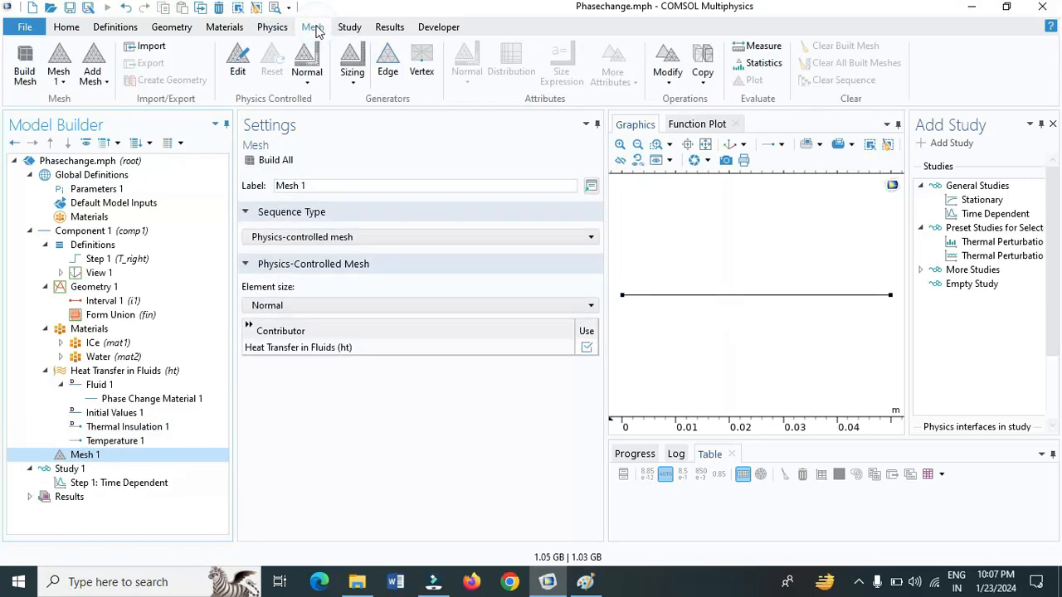
left_click(387, 57)
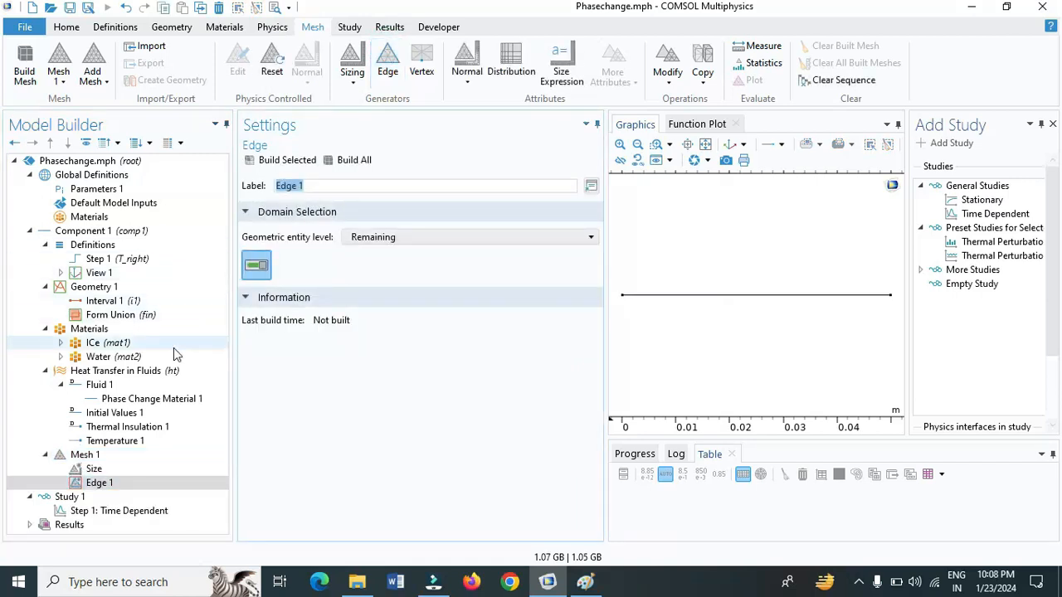
right_click(121, 488)
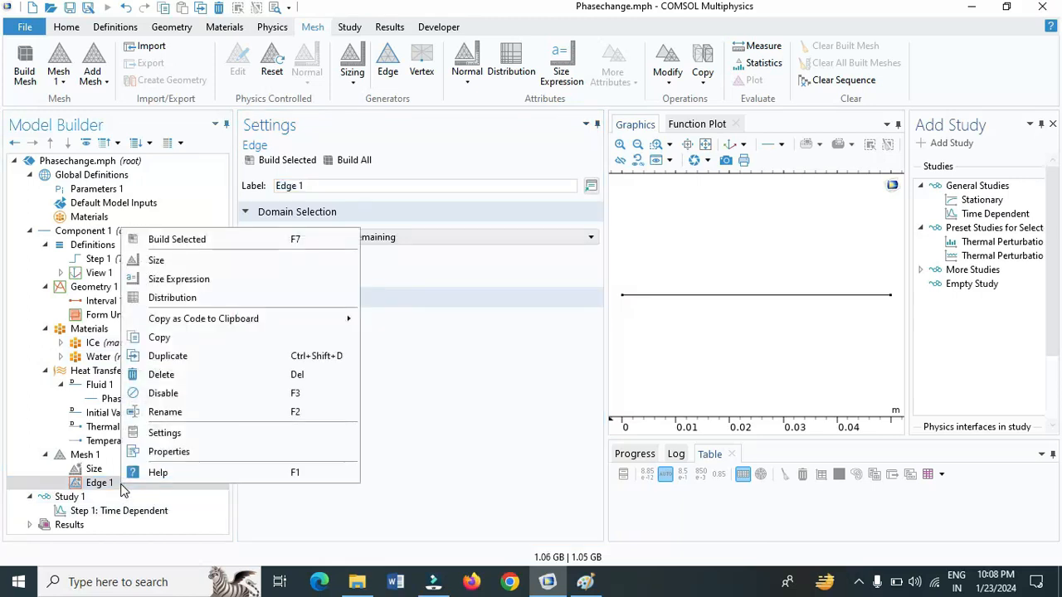
left_click(184, 300)
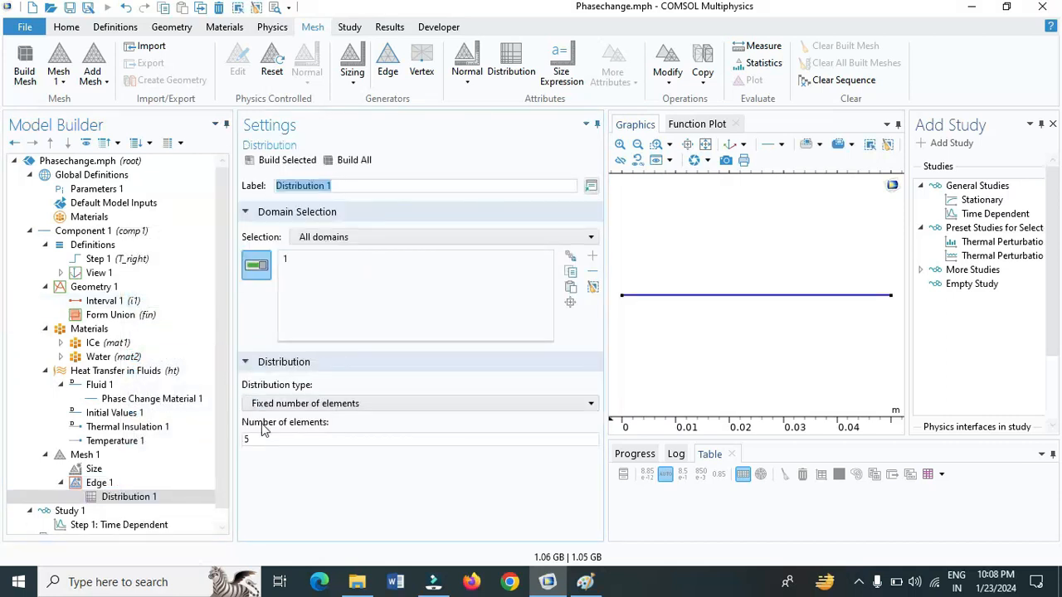
Set the distribution's number of elements to 120 and build the whole mesh
left_click(295, 441)
key("BackSpace")
type("120")
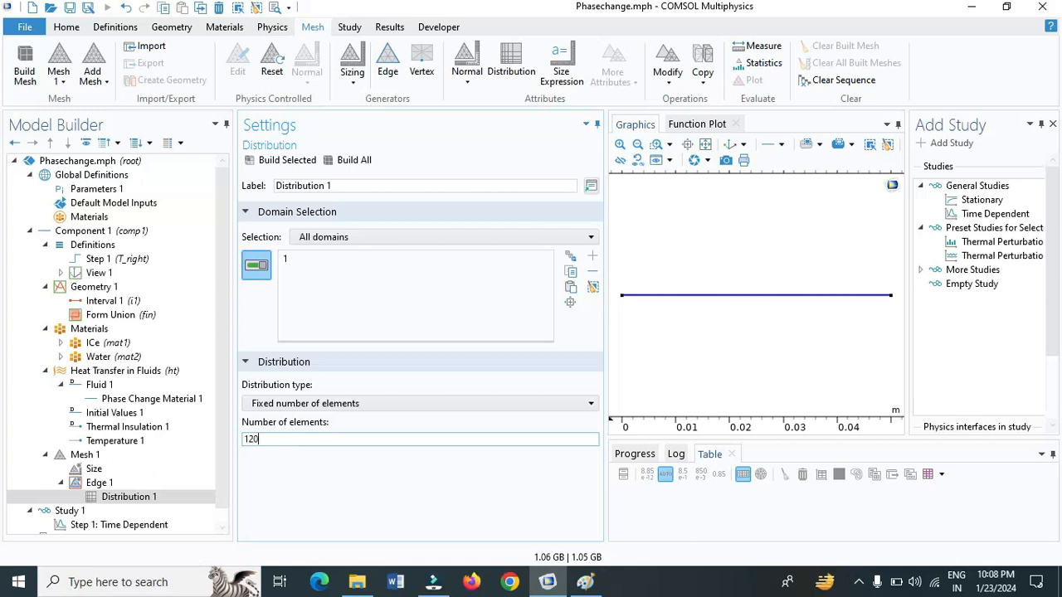
left_click(342, 162)
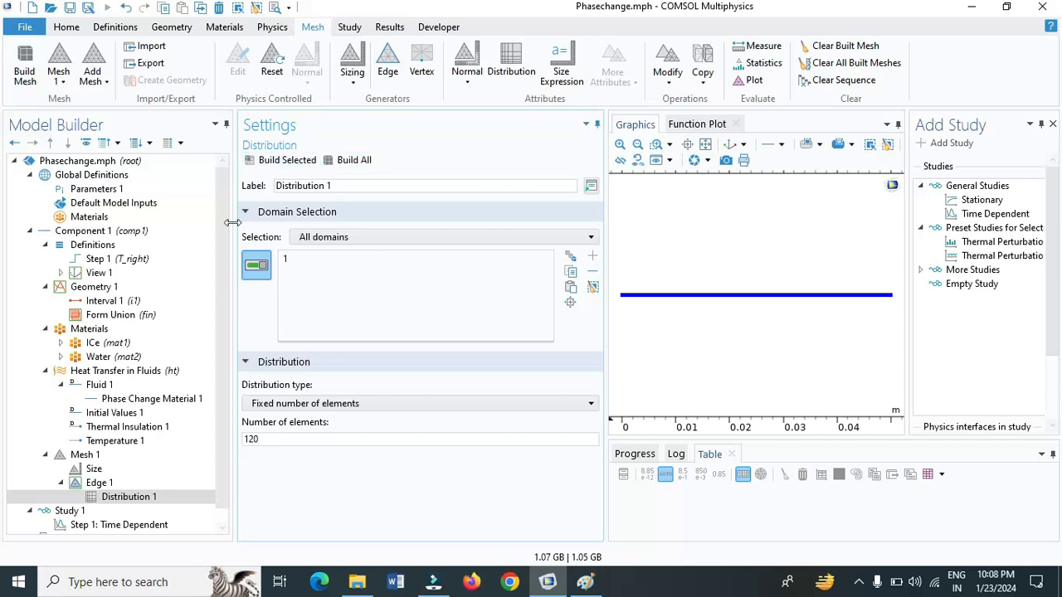
Replace the Time Dependent step's output times with a range from 0 to 60 s in steps of 15 s
left_click_drag(224, 229, 225, 267)
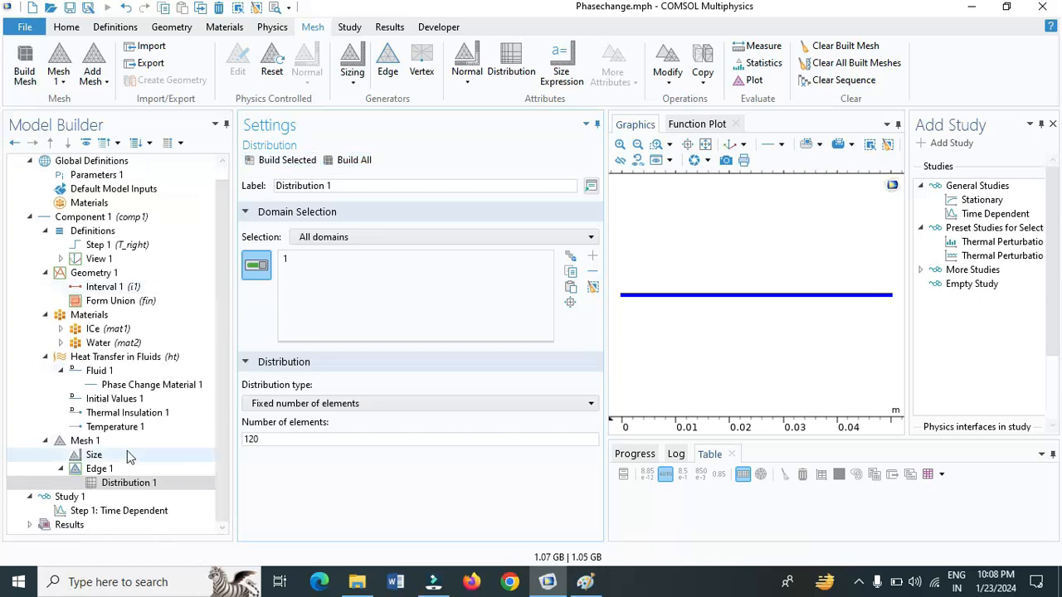
left_click(134, 511)
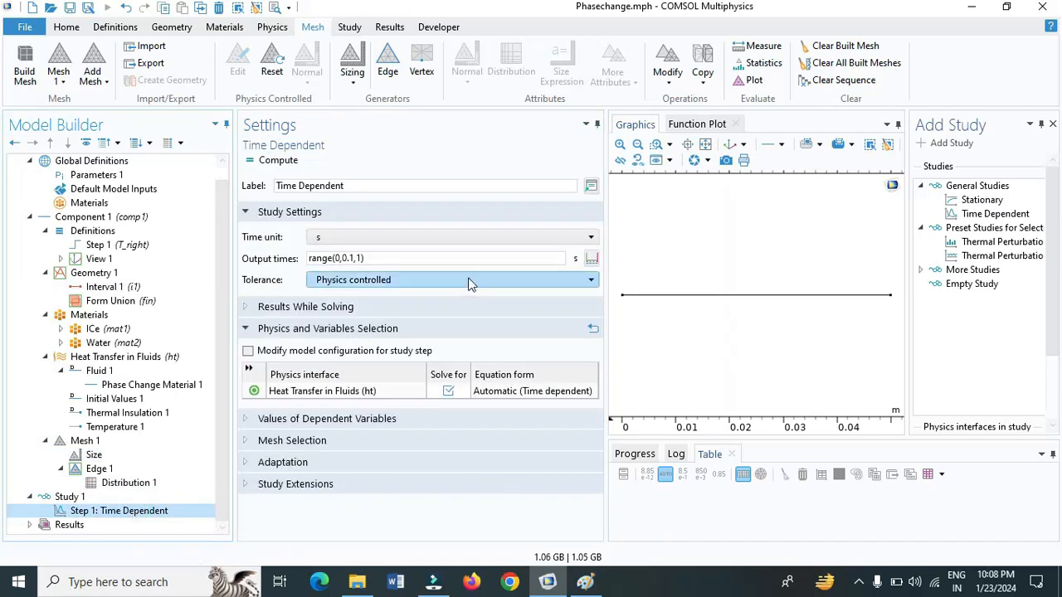
left_click(590, 260)
left_click(539, 253)
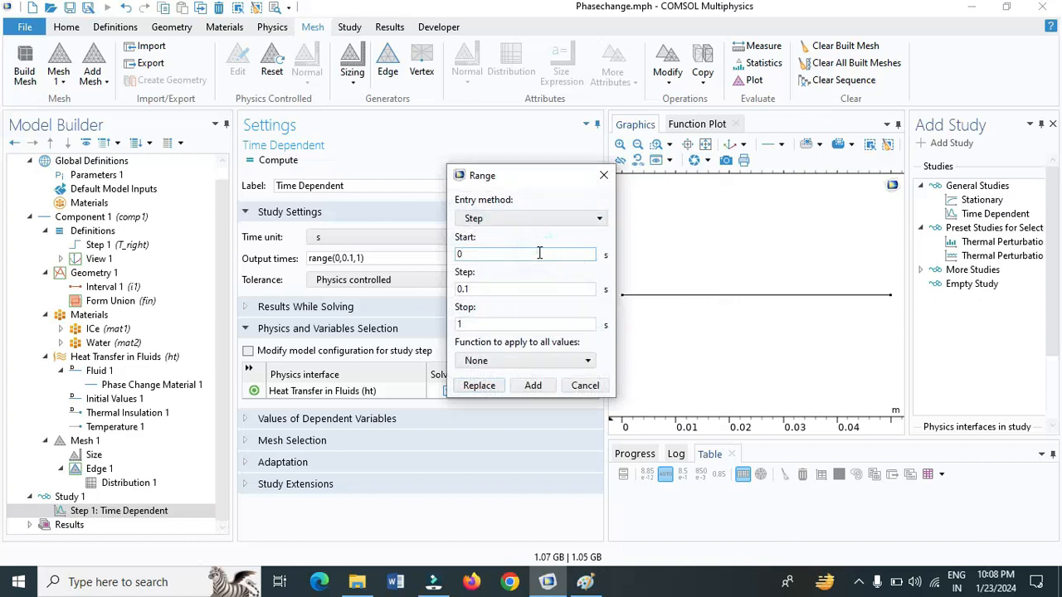
left_click(544, 290)
key("BackSpace")
key("BackSpace")
key("BackSpace")
type("15")
left_click(536, 326)
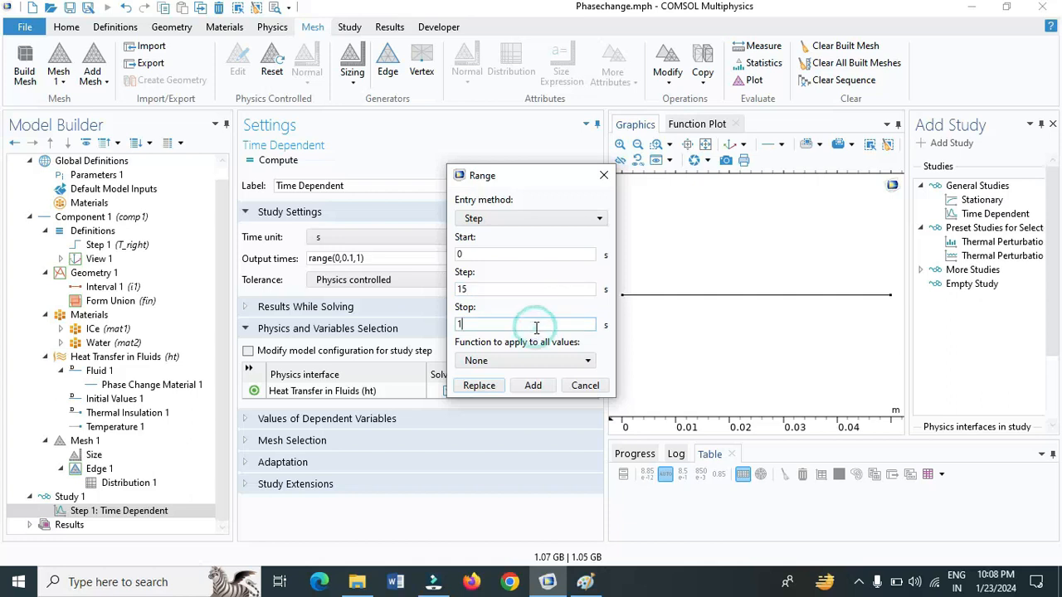
key("BackSpace")
type("60")
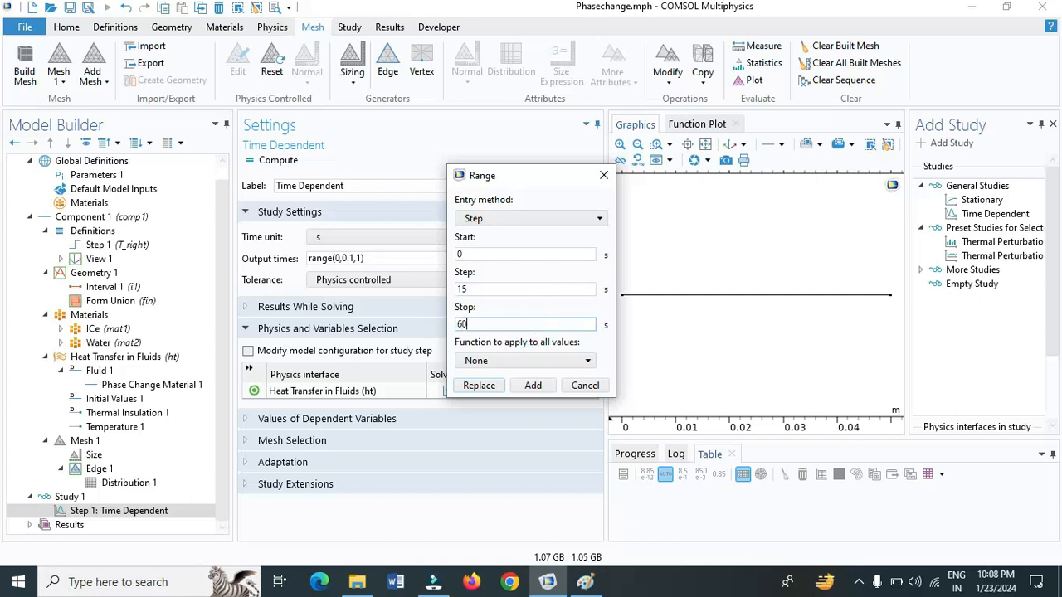
left_click(478, 385)
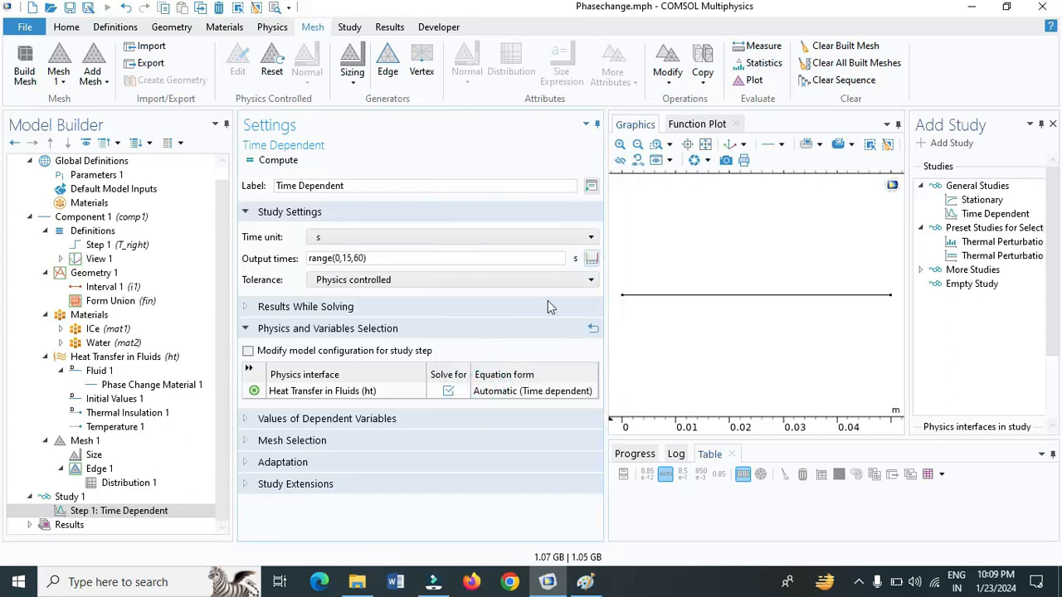
Append a second output time range from 120 to 1200 s in steps of 60 s, keeping the first range
left_click(589, 259)
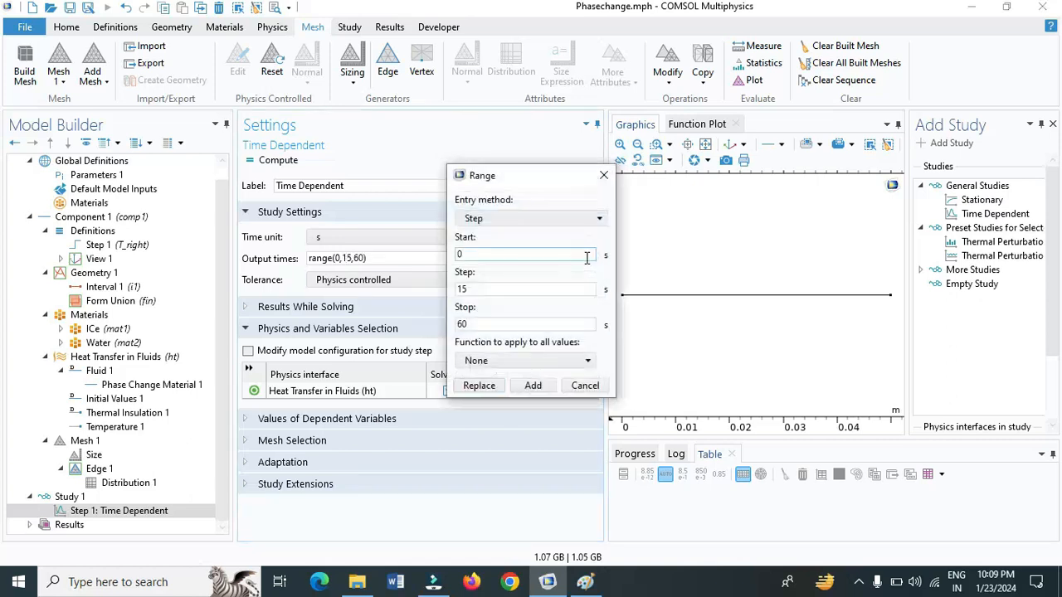
left_click(545, 253)
key("BackSpace")
type("120")
left_click(562, 290)
key("BackSpace")
key("BackSpace")
type("60")
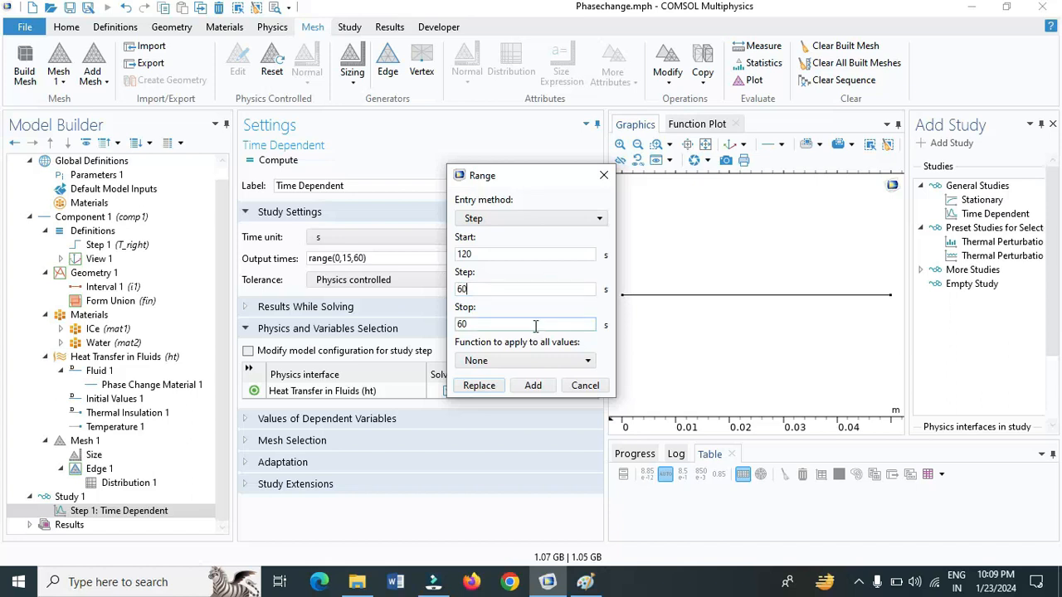
left_click(535, 324)
key("BackSpace")
key("BackSpace")
type("1200")
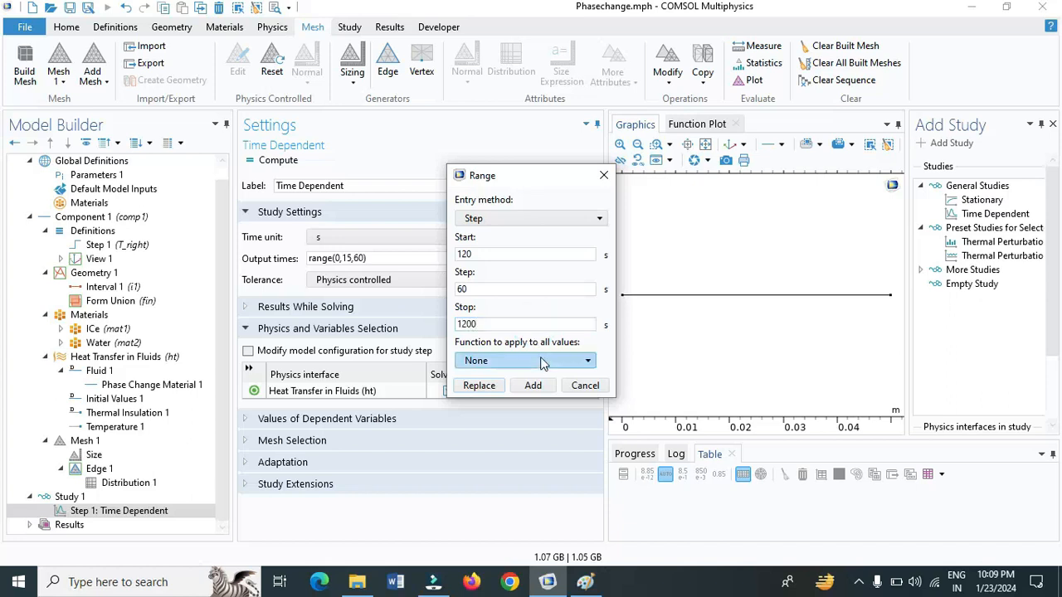
left_click(537, 386)
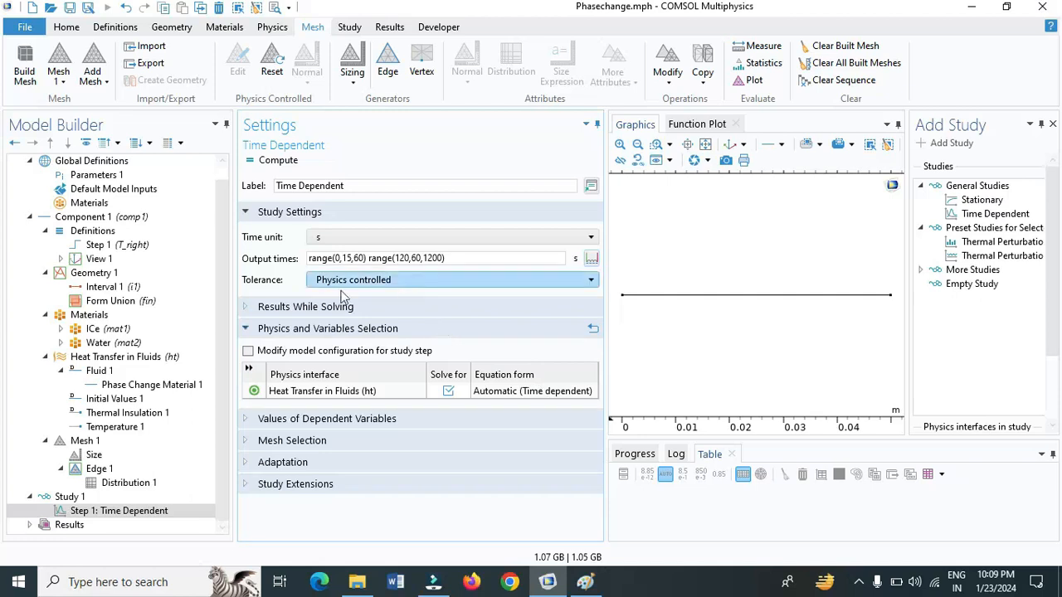
Make the study tolerance user controlled with a relative tolerance of 1e-3 and compute the study
left_click(334, 283)
left_click(340, 299)
left_click(348, 299)
key("BackSpace")
key("BackSpace")
key("BackSpace")
key("BackSpace")
type("1e")
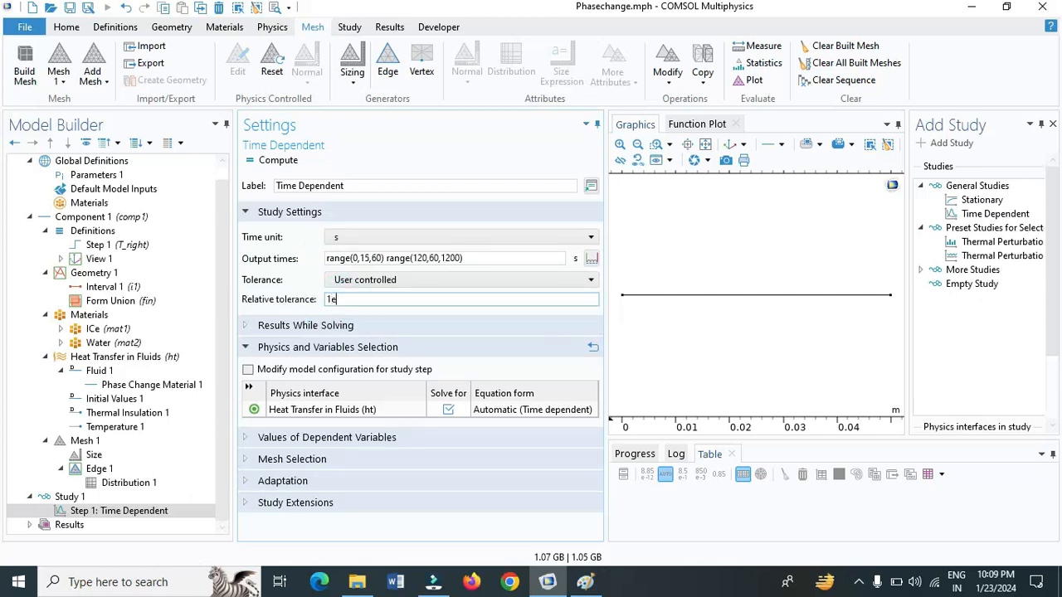
type("-3")
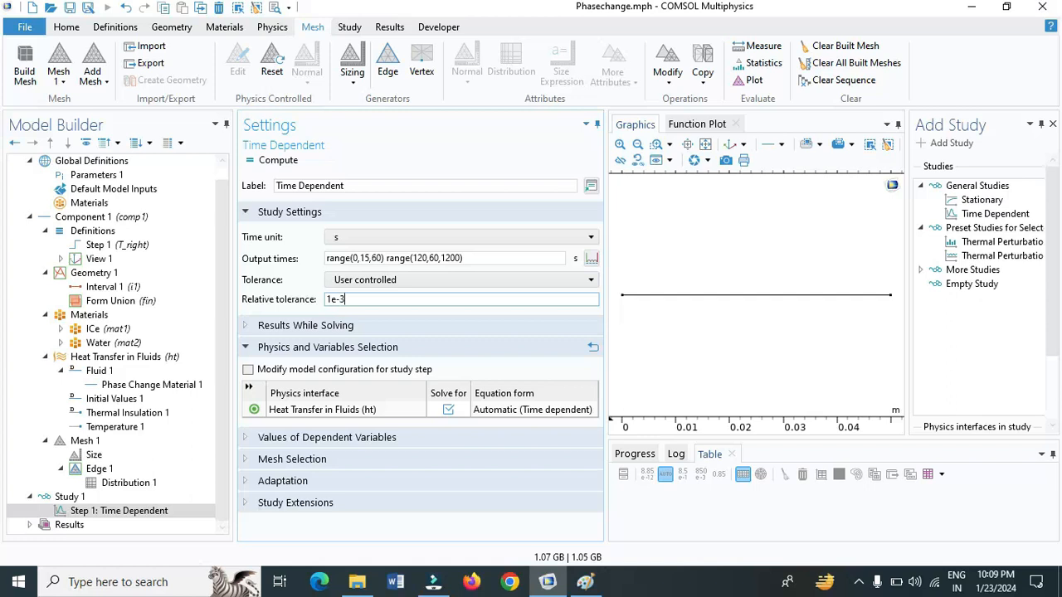
left_click(288, 161)
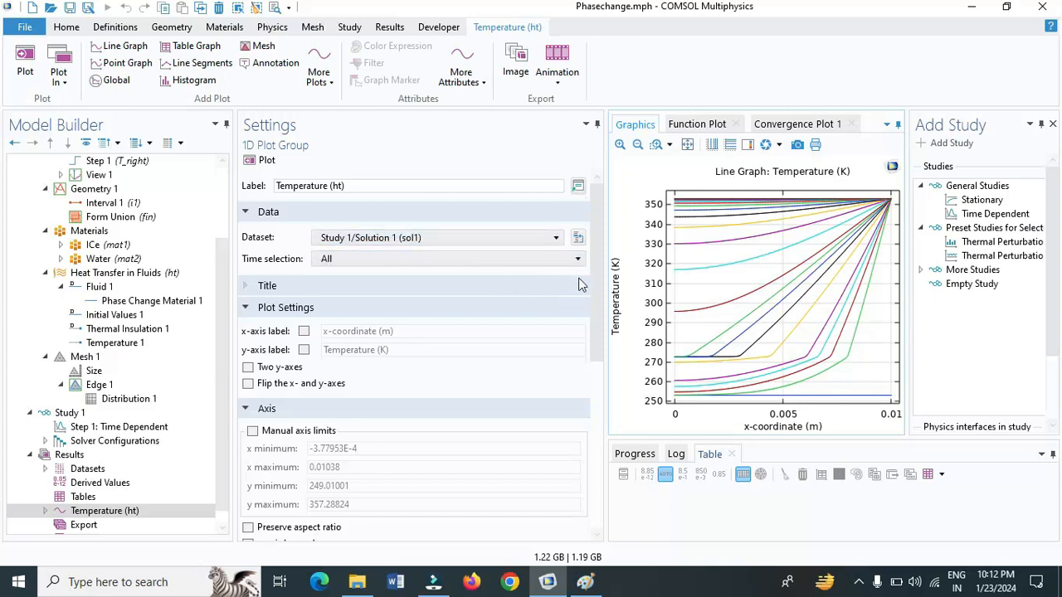
Change the temperature line graph's y-axis unit to degC and replot it
scroll(603, 289, "down", 2)
left_click(45, 511)
left_click(92, 525)
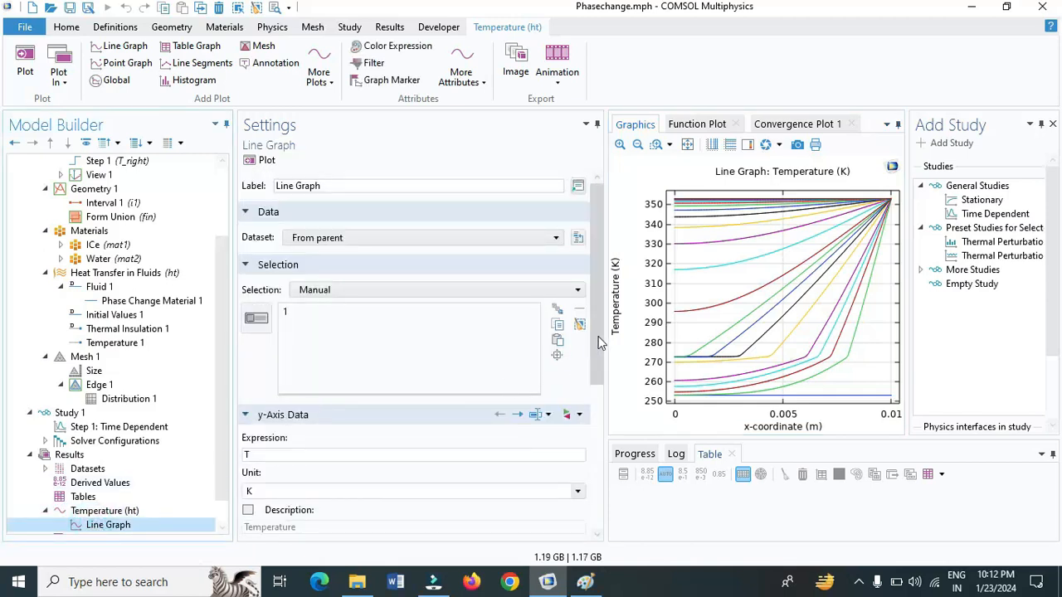
scroll(596, 371, "down", 3)
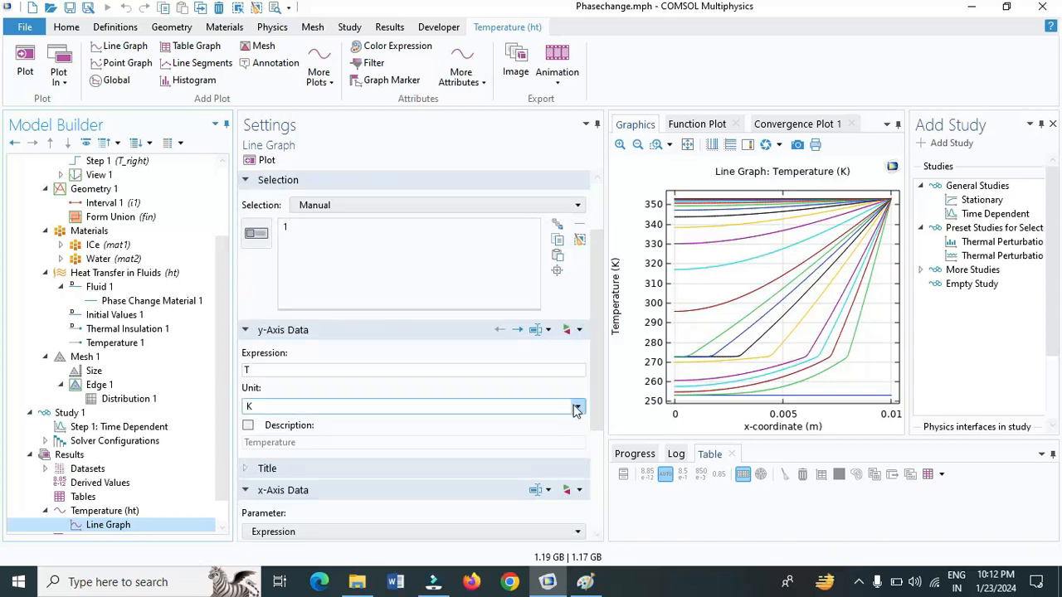
left_click(578, 408)
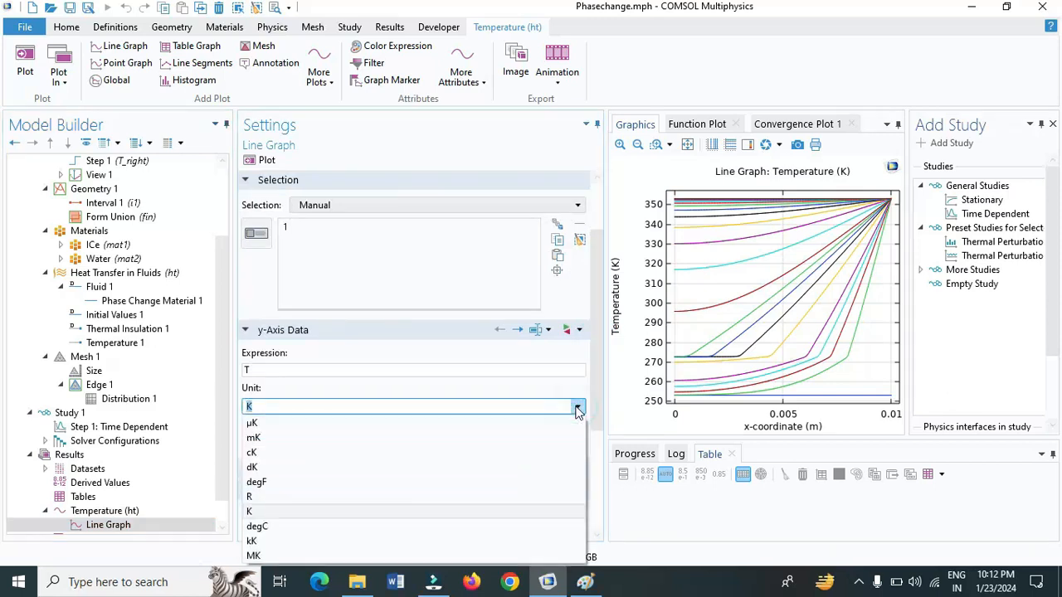
left_click(371, 526)
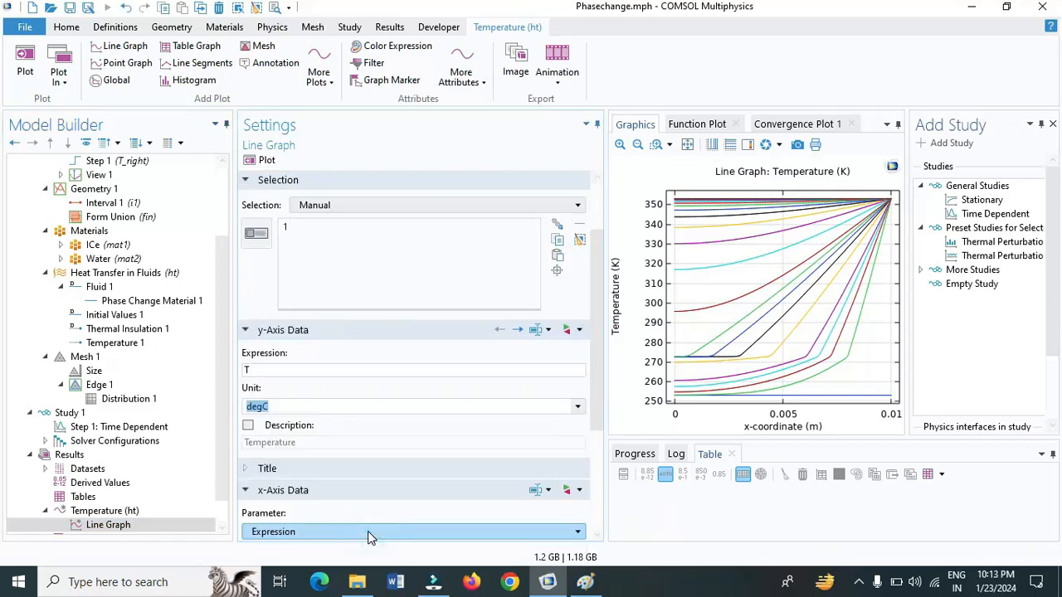
left_click(262, 161)
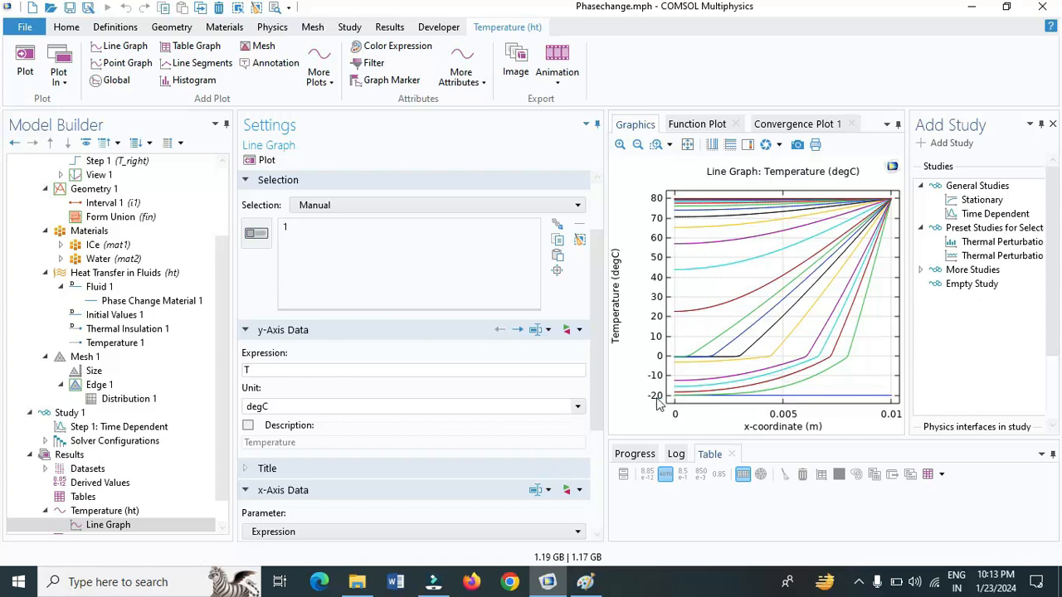
left_click_drag(602, 412, 604, 520)
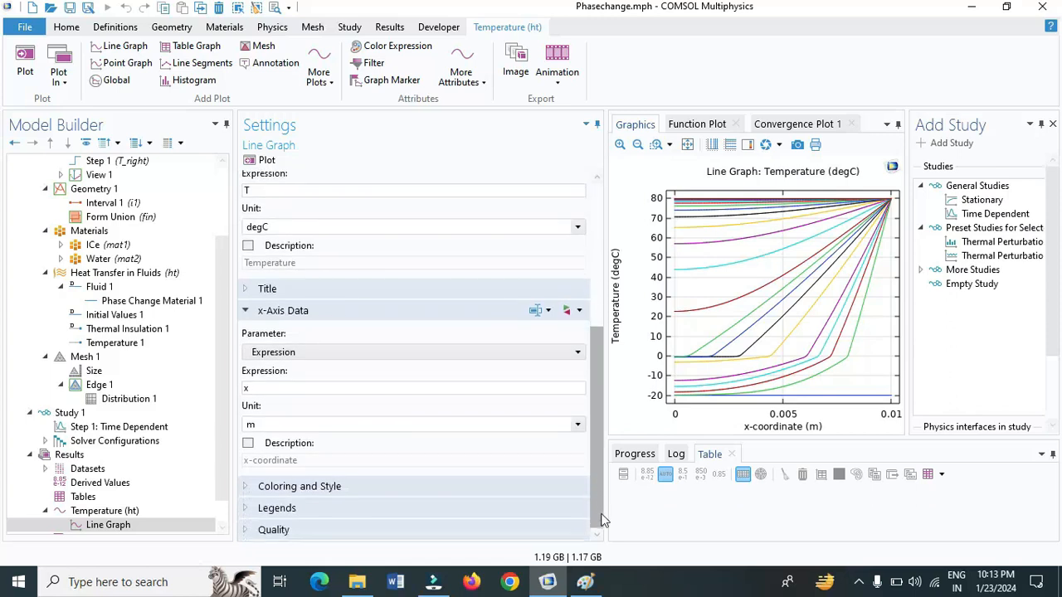
Turn the temperature line graph's legends on and off again
left_click(254, 513)
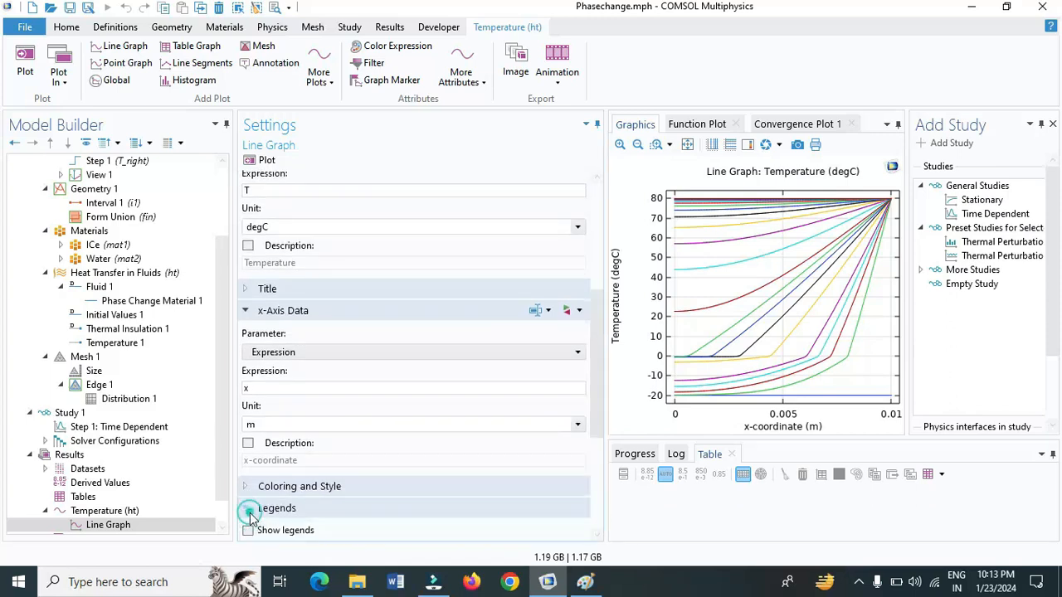
left_click(248, 531)
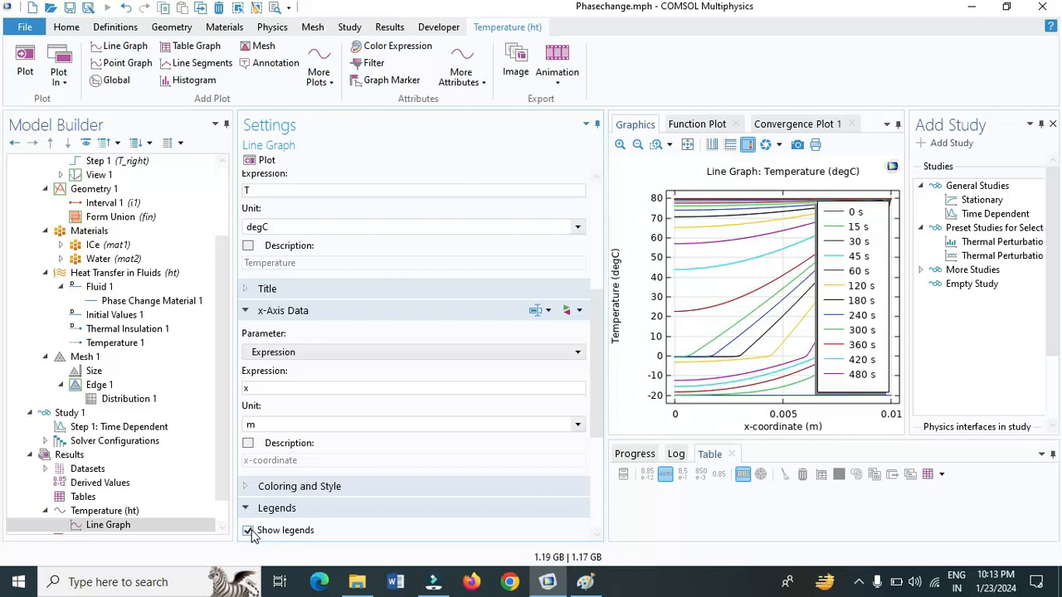
left_click(248, 531)
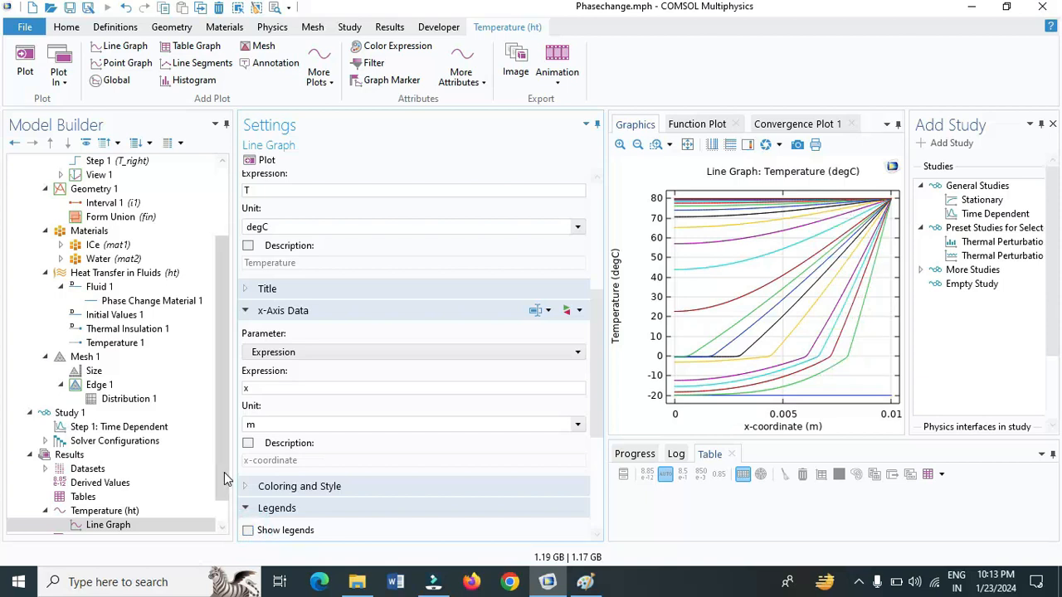
left_click_drag(224, 472, 223, 492)
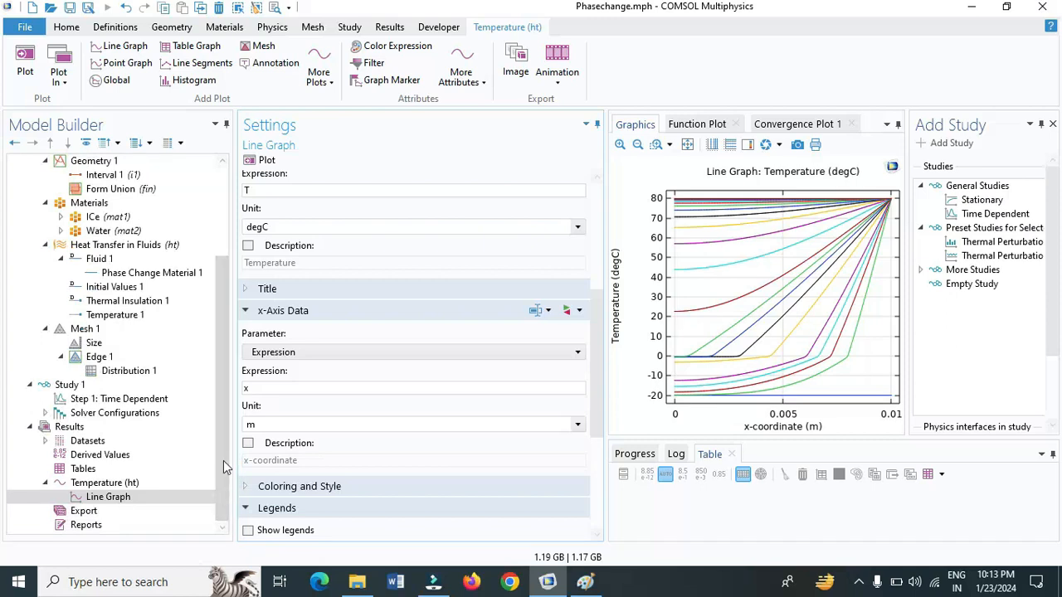
left_click(279, 28)
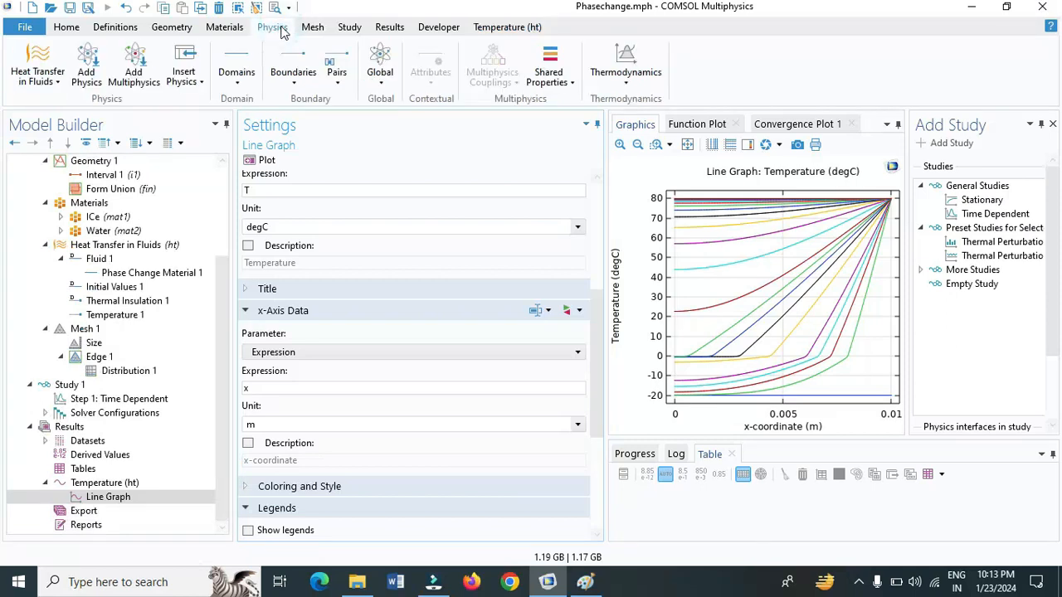
left_click(88, 66)
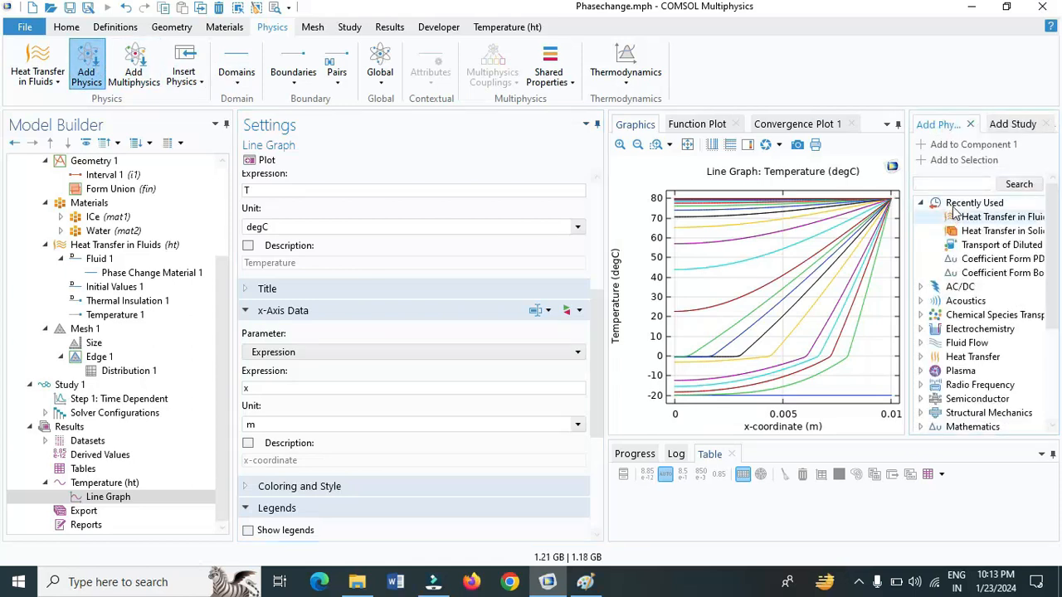
left_click(970, 125)
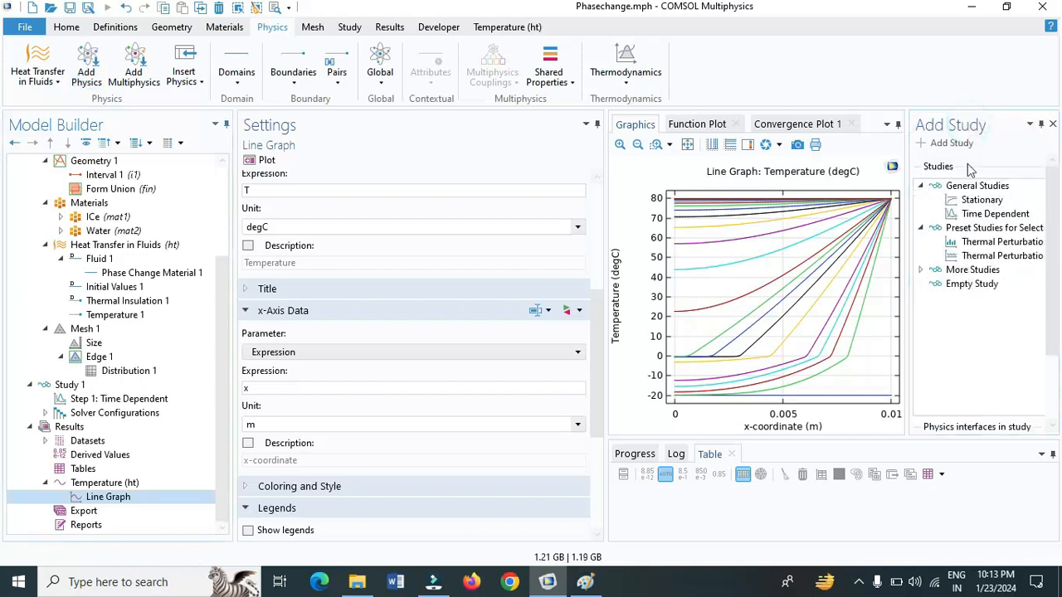
Add a second Time Dependent study and replace its output times with a range from 0 to 60 s in steps of 15 s
left_click(995, 215)
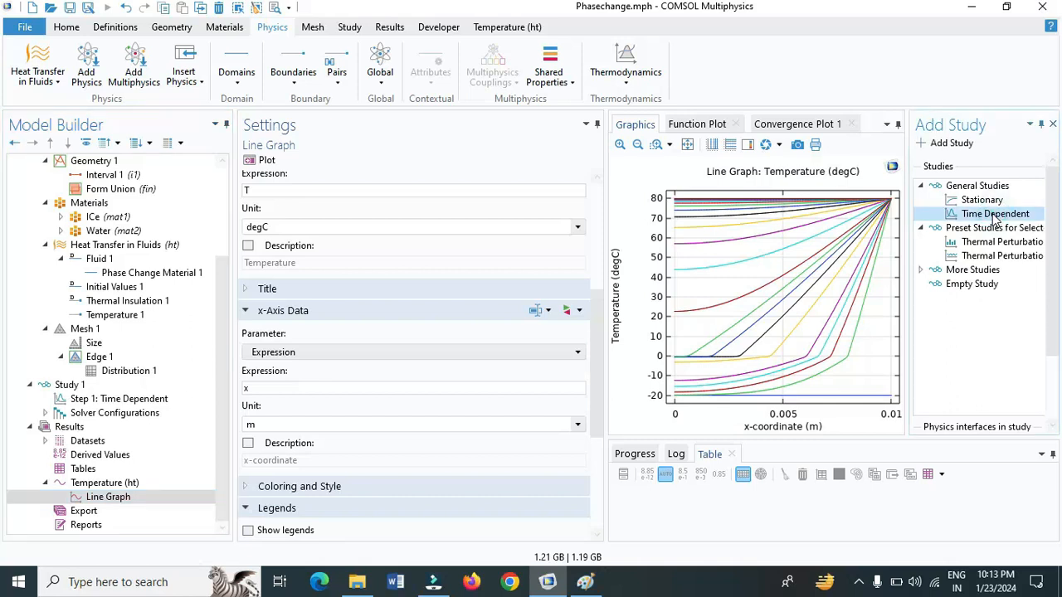
left_click(952, 144)
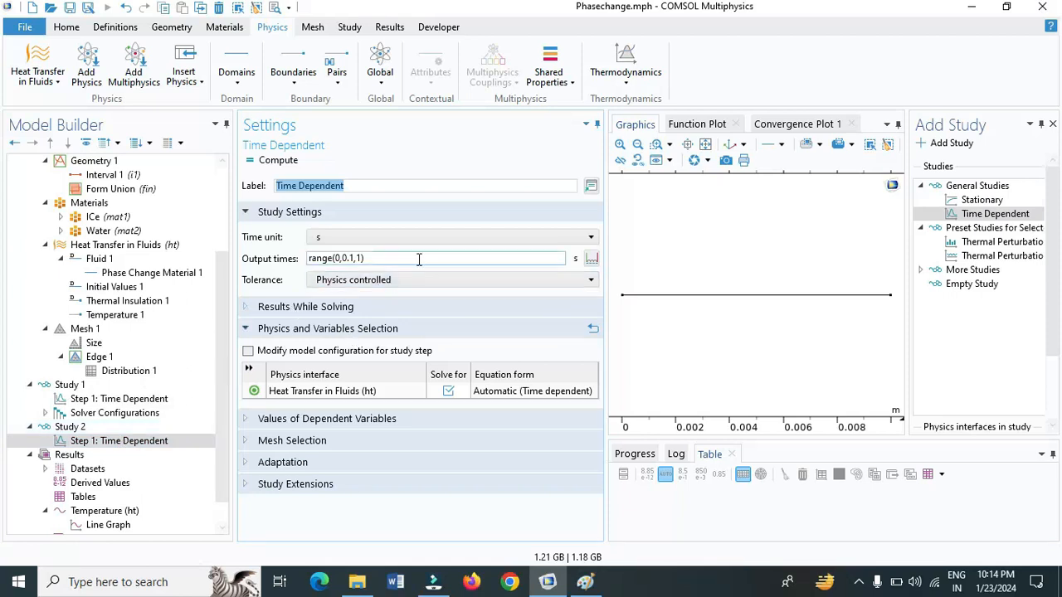
left_click(595, 260)
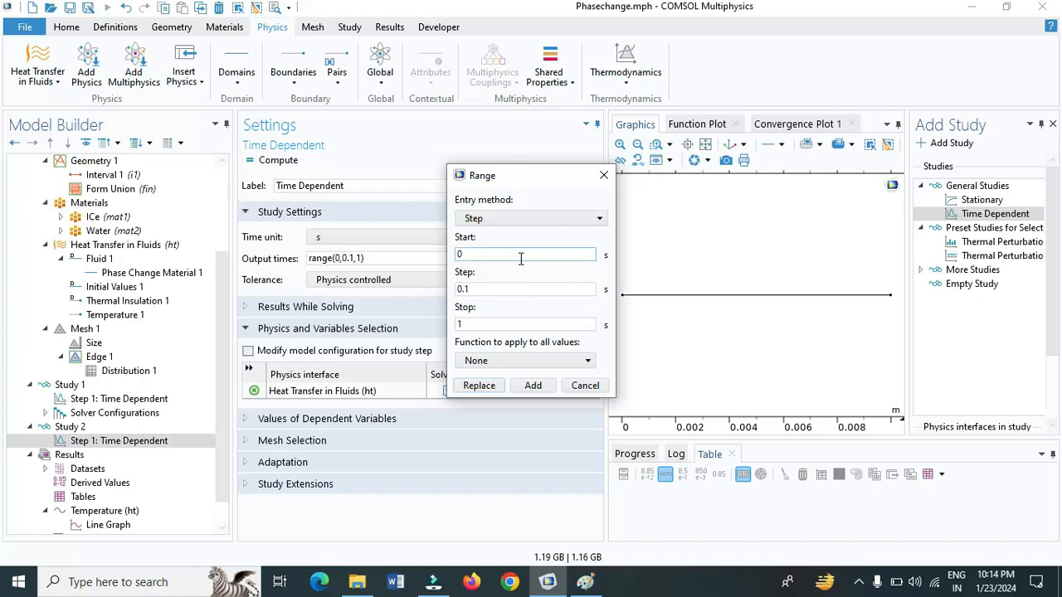
left_click(526, 289)
key("BackSpace")
key("BackSpace")
key("BackSpace")
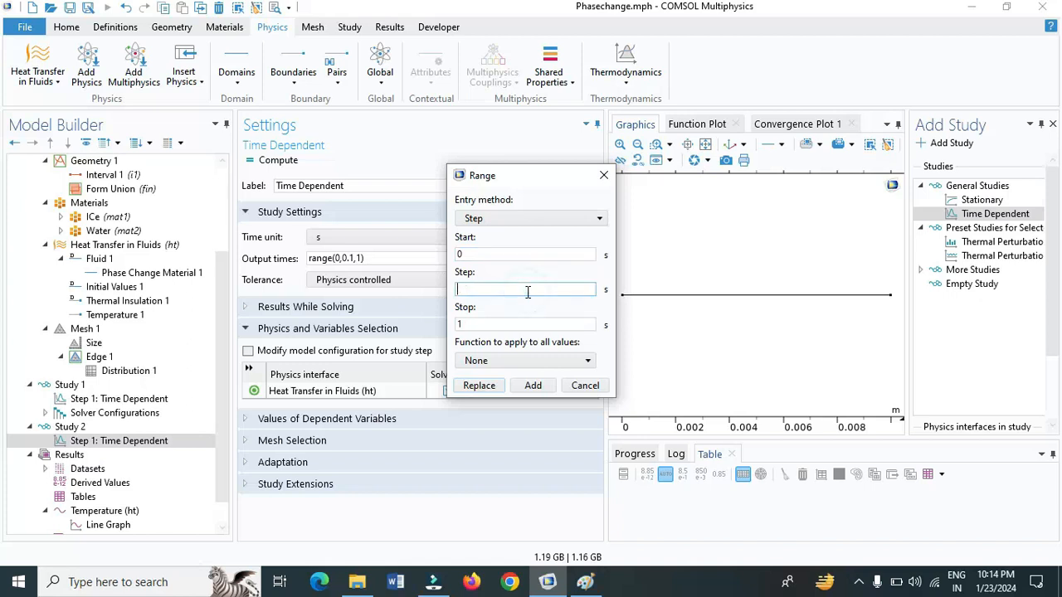
type("15")
key("Tab")
left_click(530, 323)
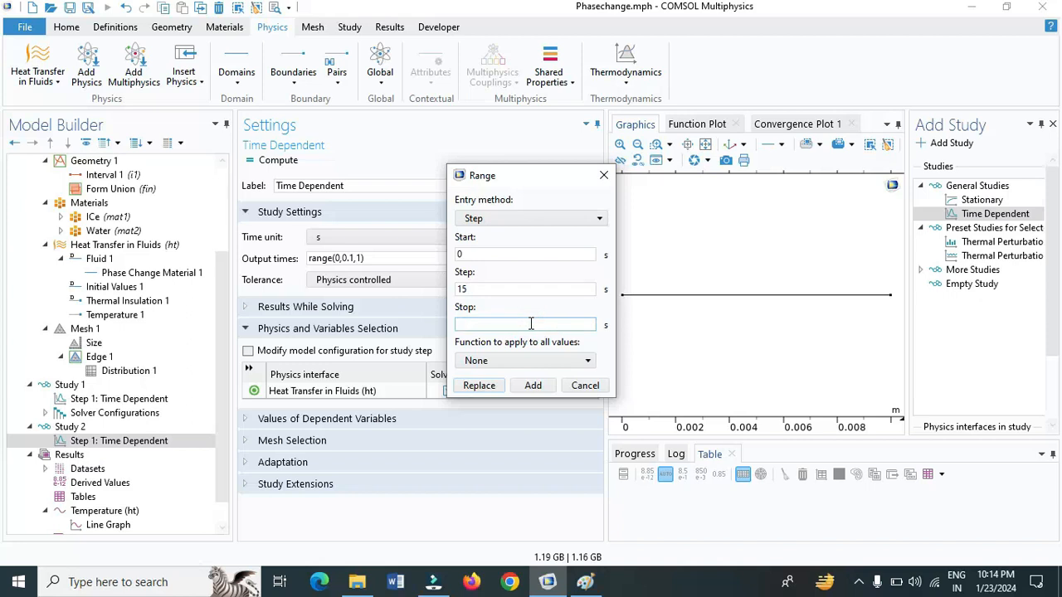
type("60")
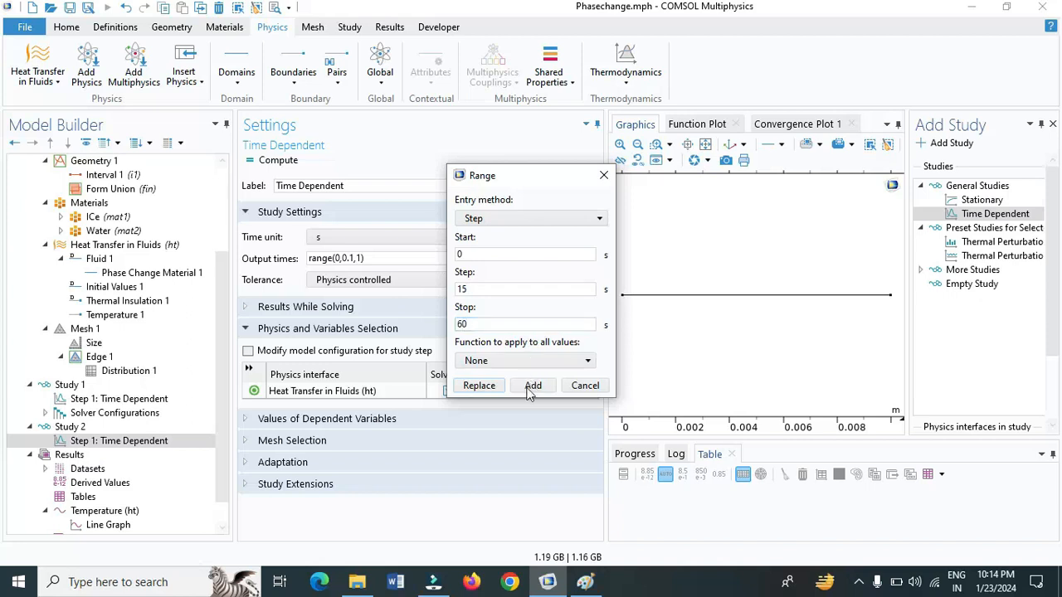
left_click(485, 385)
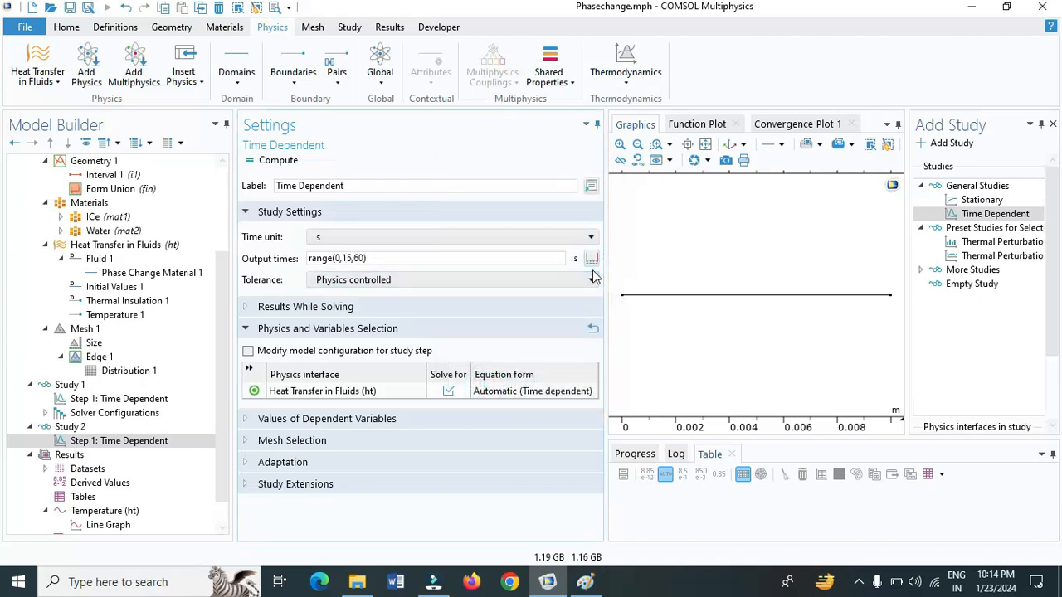
Append an output time range from 120 to 1200 s in steps of 60 s to Study 2, keeping its first range
left_click(591, 258)
left_click(531, 254)
key("BackSpace")
type("120")
left_click(539, 290)
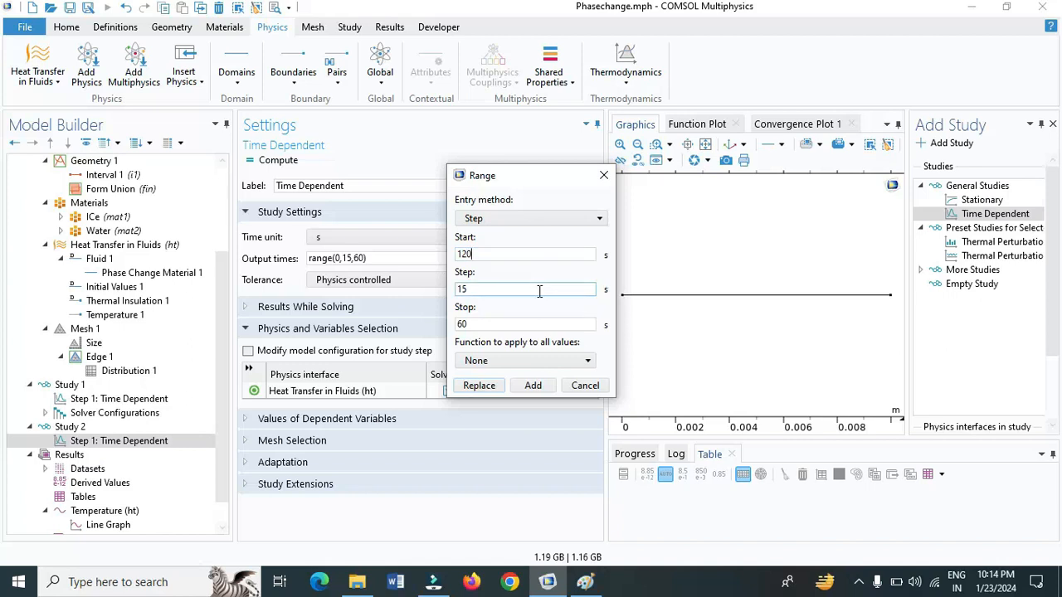
key("BackSpace")
key("BackSpace")
type("60")
left_click(541, 324)
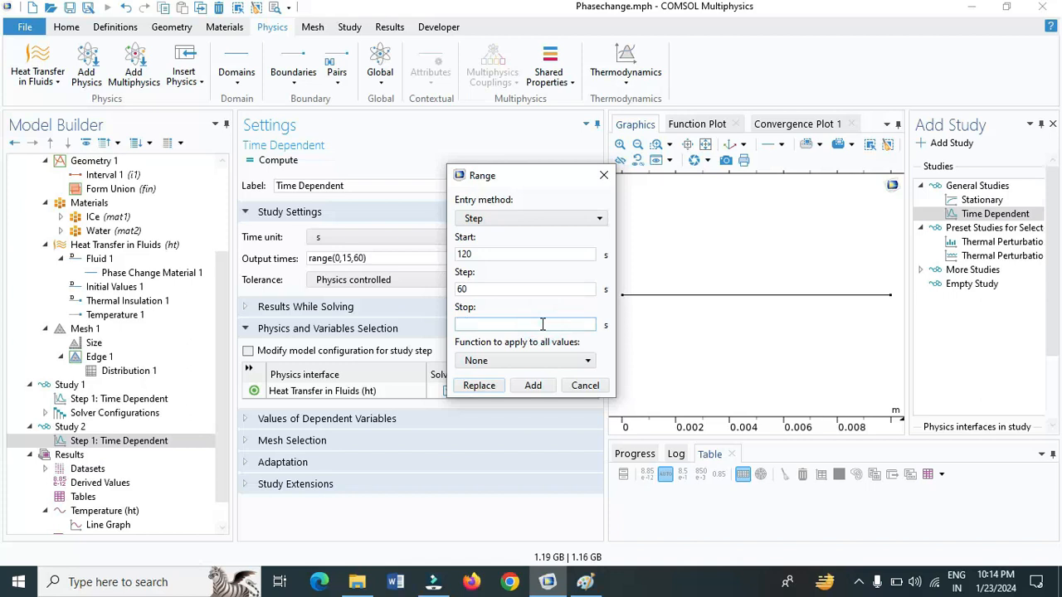
type("1200")
left_click(535, 386)
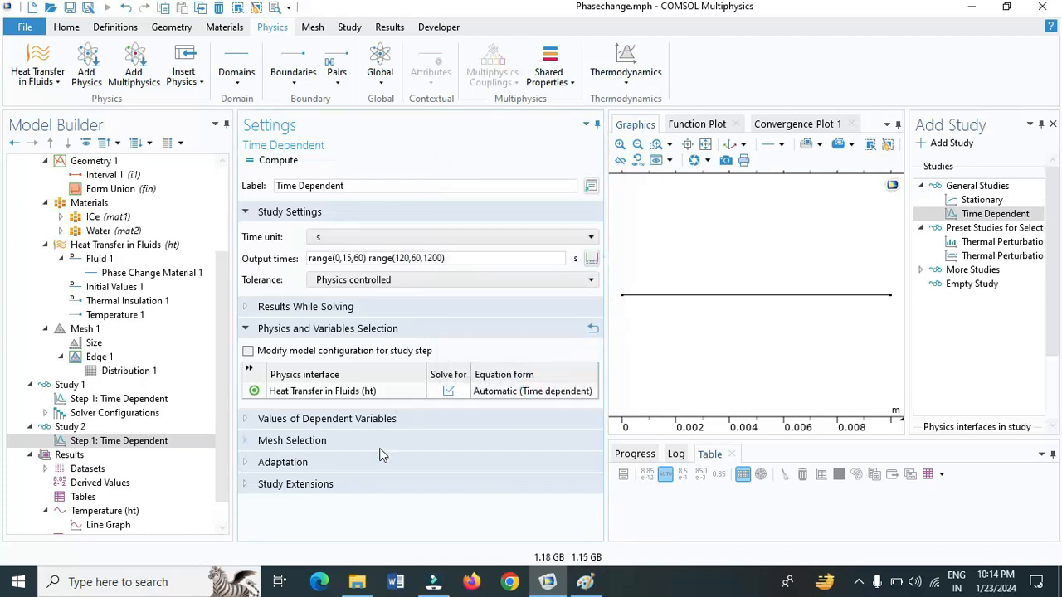
Enable an auxiliary sweep in Study 2's time-dependent step over lm (Latent heat of fusion) with the value 0 J/kg
left_click(245, 484)
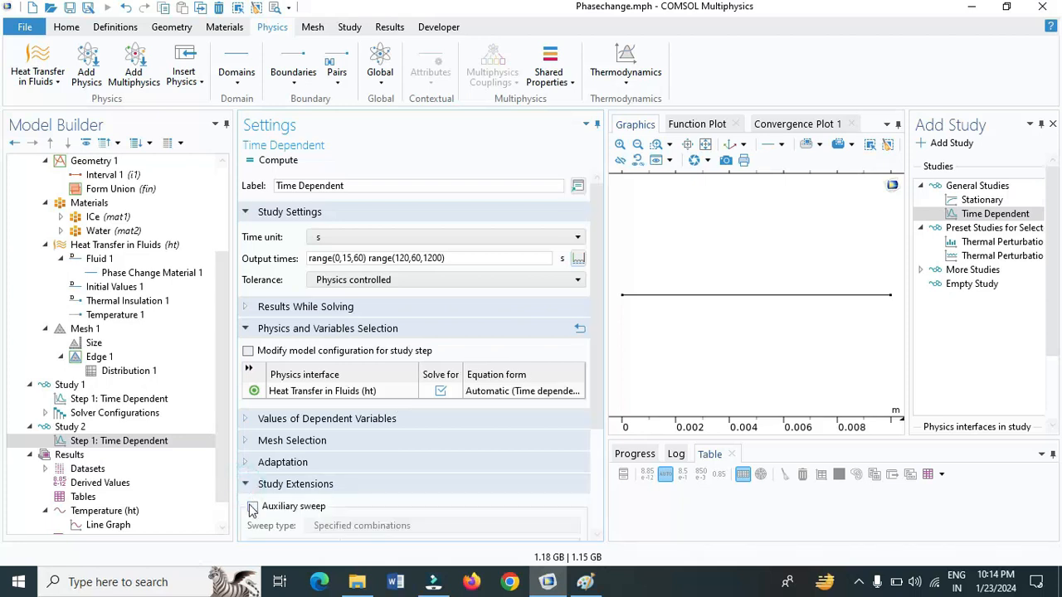
left_click(252, 506)
scroll(421, 501, "down", 3)
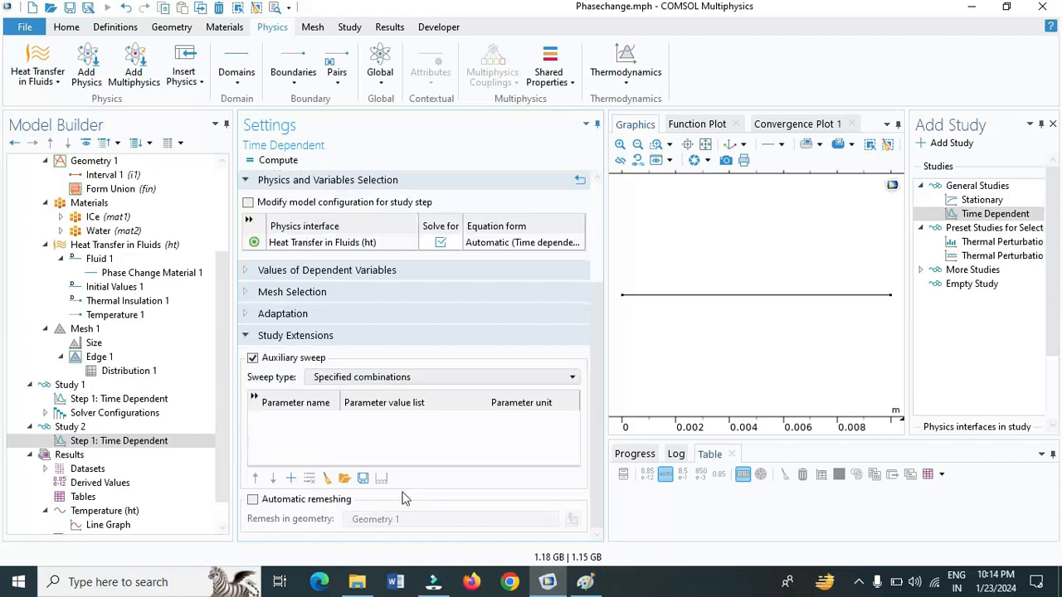
left_click(291, 479)
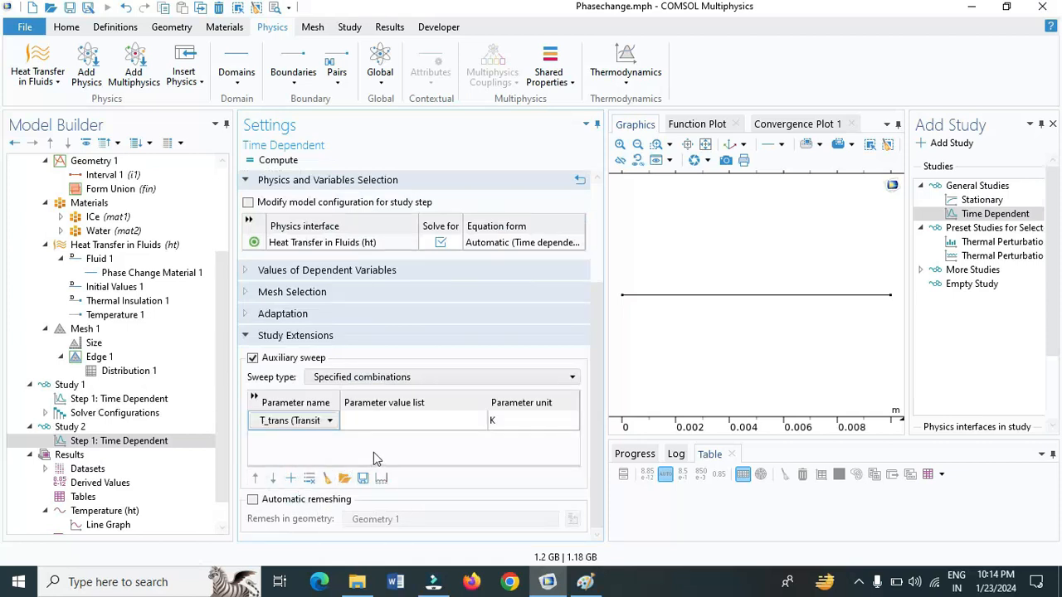
left_click(334, 425)
left_click(328, 422)
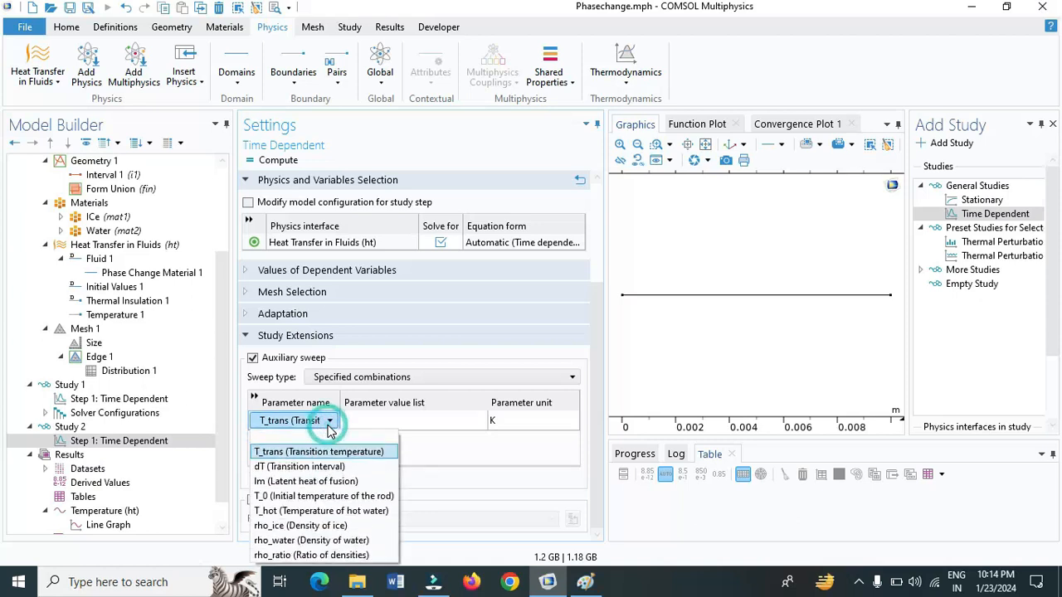
left_click(314, 481)
left_click(372, 422)
type("0")
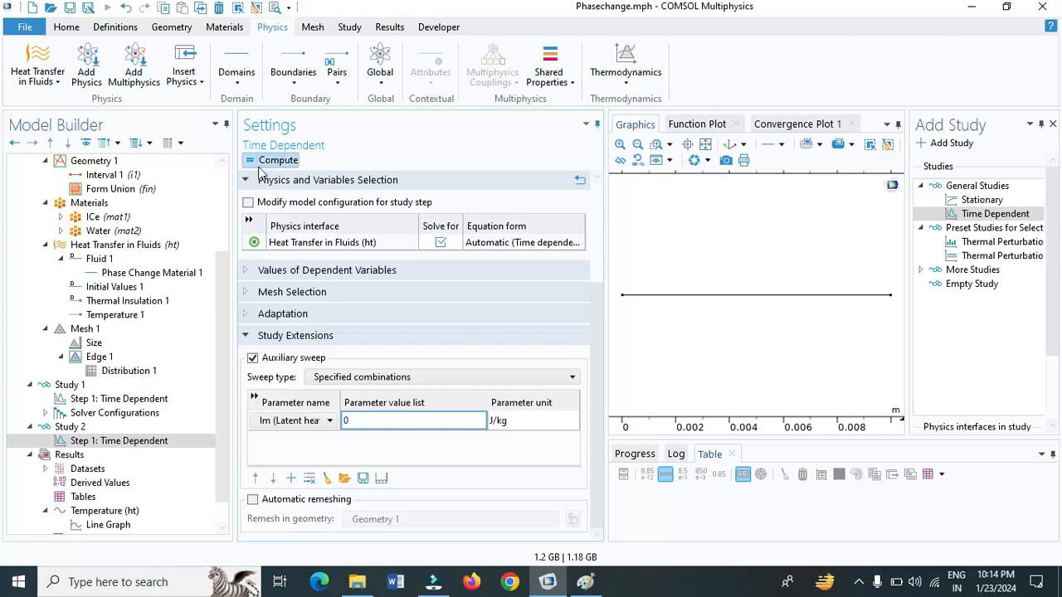
Make Study 2's tolerance user controlled with a relative tolerance of 1e-3 and compute the study
scroll(341, 292, "up", 4)
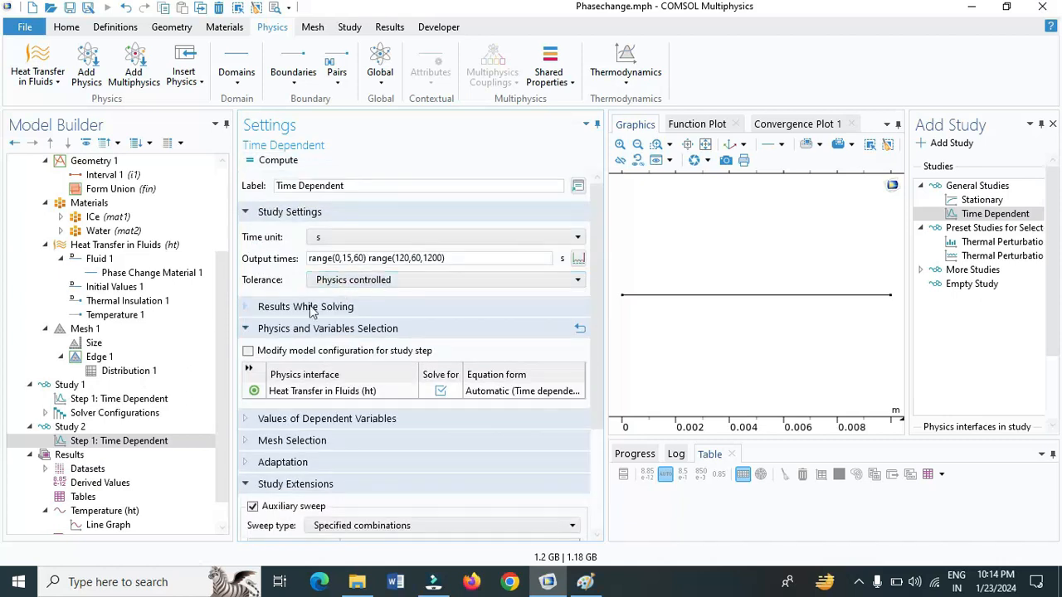
left_click(341, 282)
left_click(342, 296)
left_click(352, 299)
key("BackSpace")
key("BackSpace")
key("BackSpace")
type("1e-3")
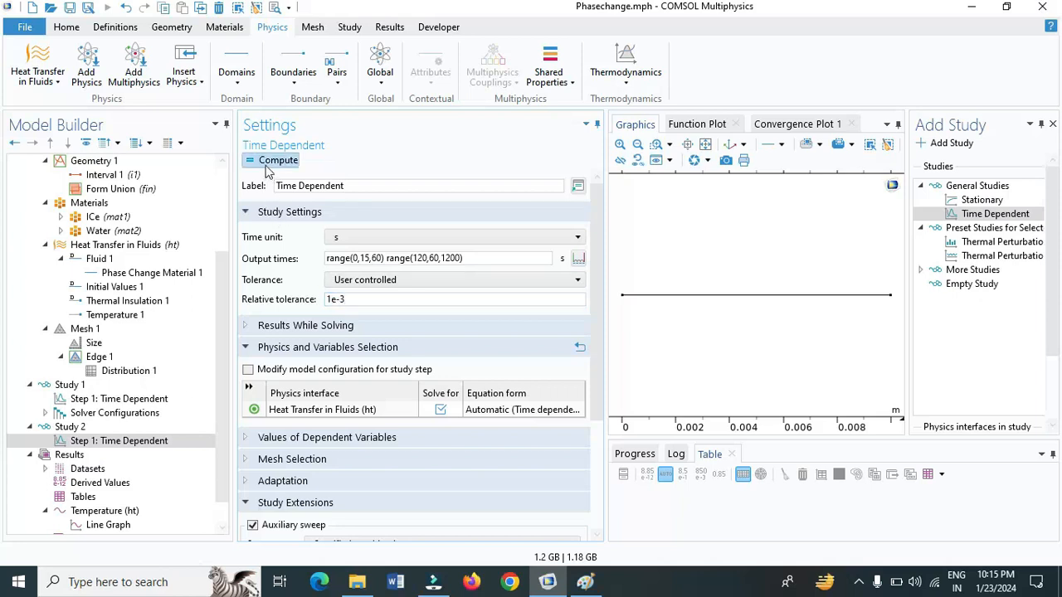
left_click(265, 163)
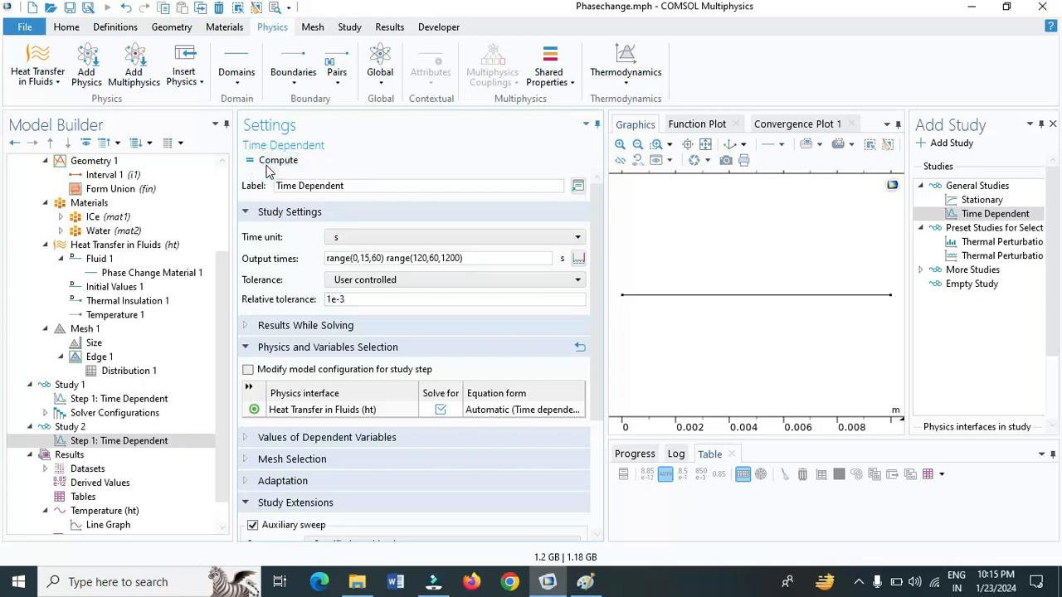
left_click(266, 165)
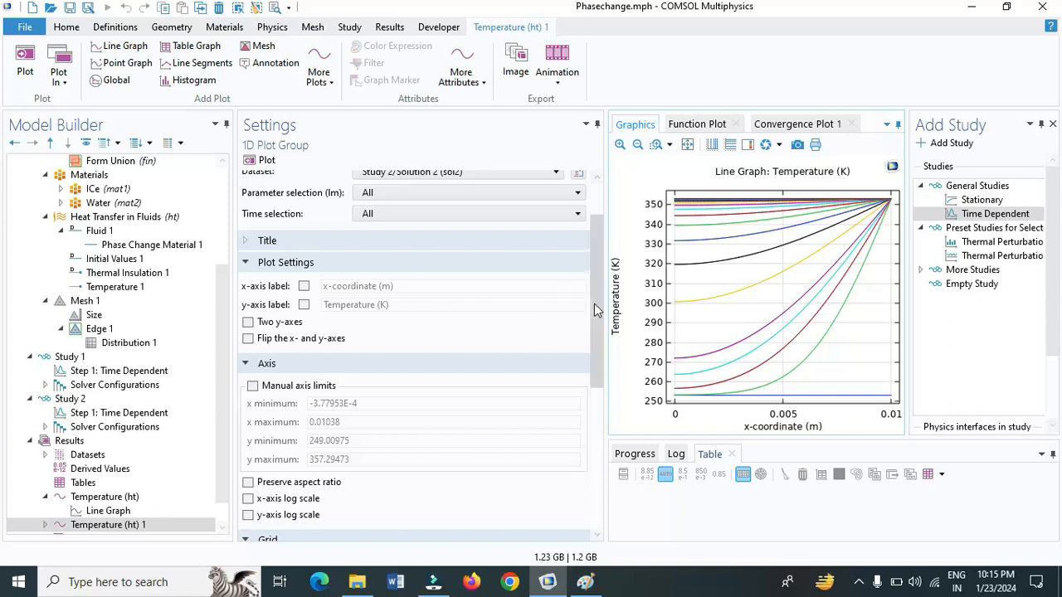
Change the y-axis unit of the line graph in Temperature (ht) 1 to degC and replot it
left_click_drag(594, 304, 603, 272)
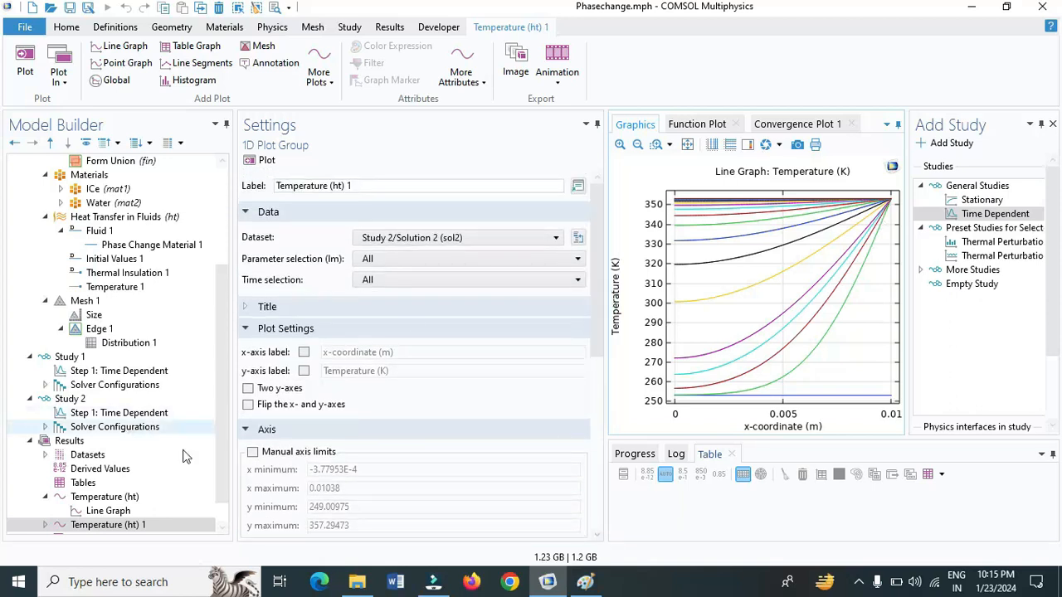
left_click_drag(218, 453, 220, 504)
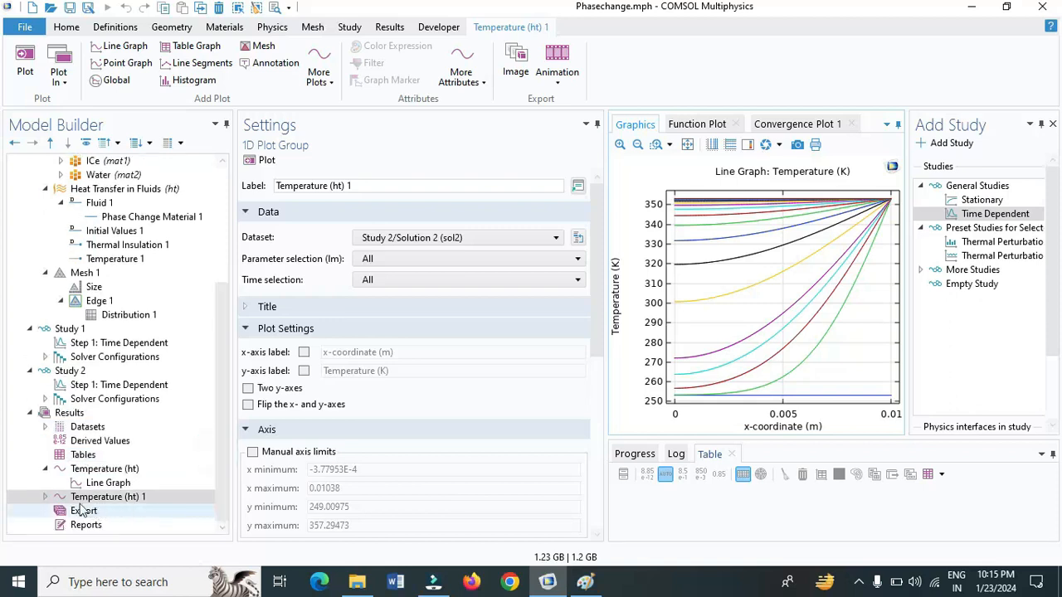
left_click(44, 497)
left_click(102, 511)
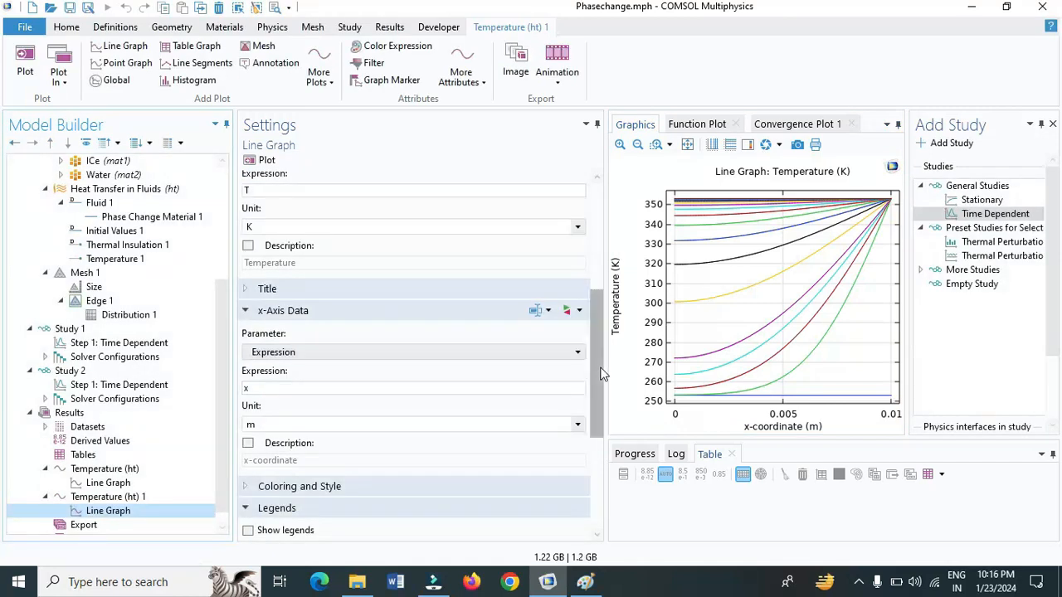
scroll(600, 367, "down", 2)
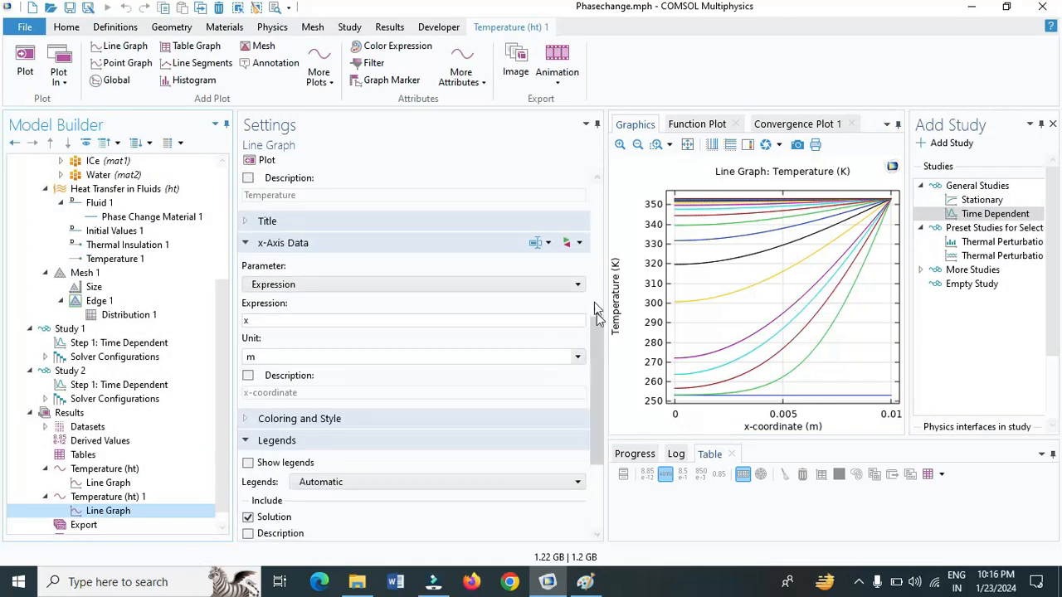
left_click_drag(600, 335, 608, 282)
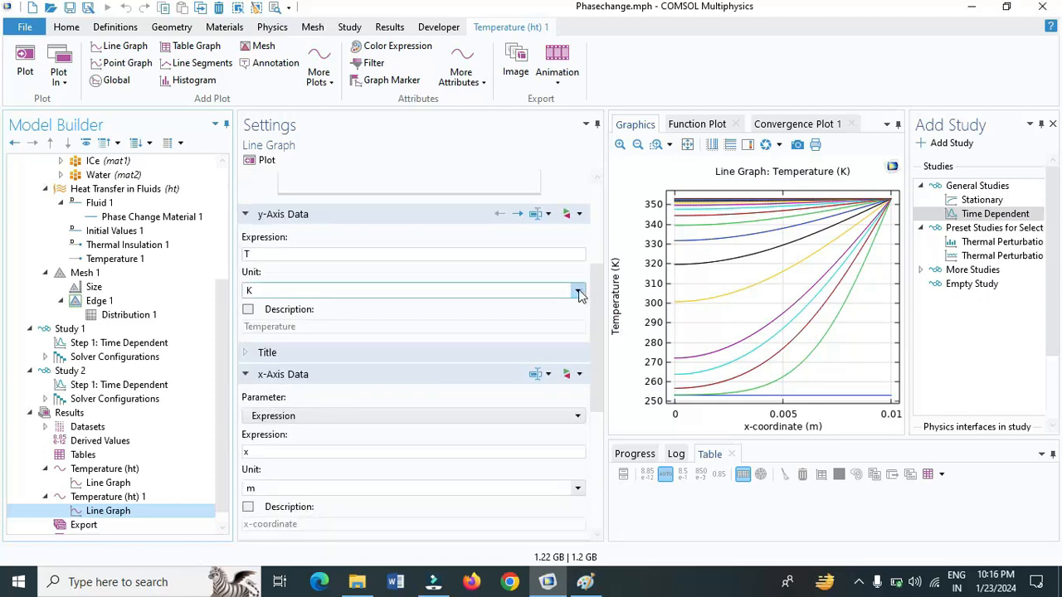
left_click(578, 292)
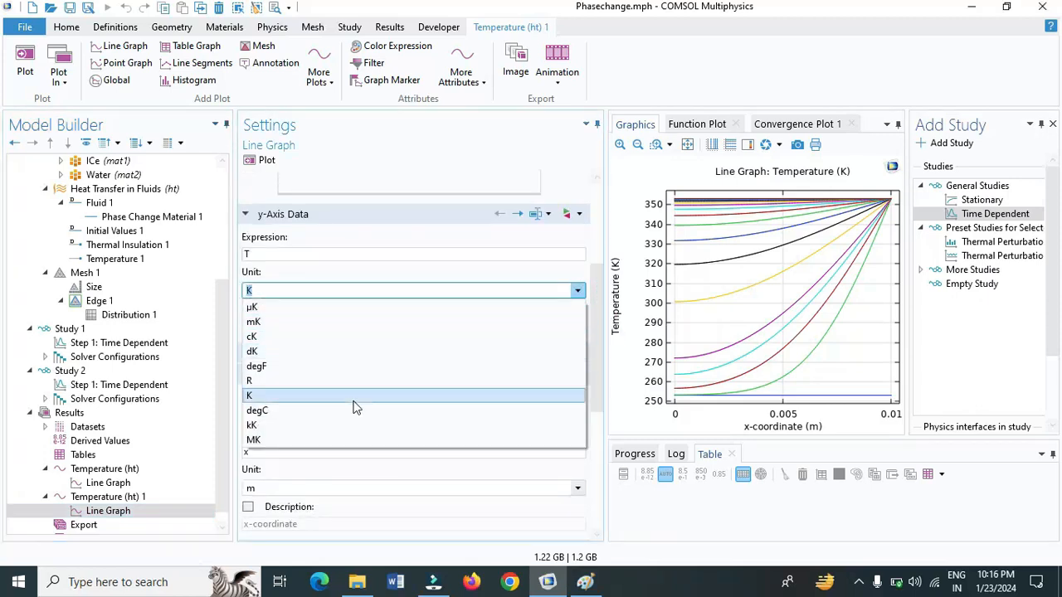
left_click(354, 411)
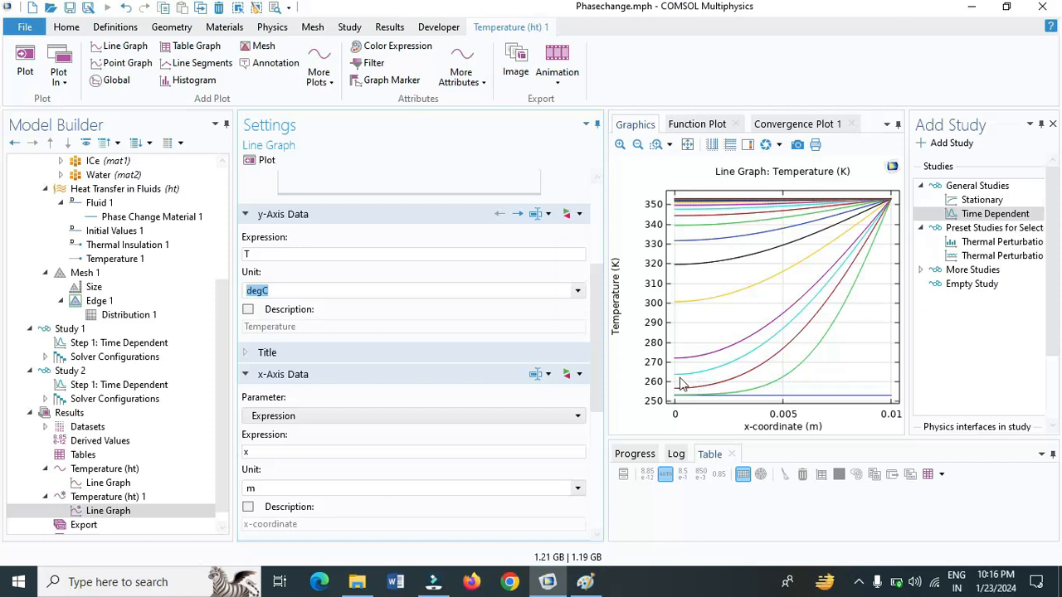
left_click(253, 163)
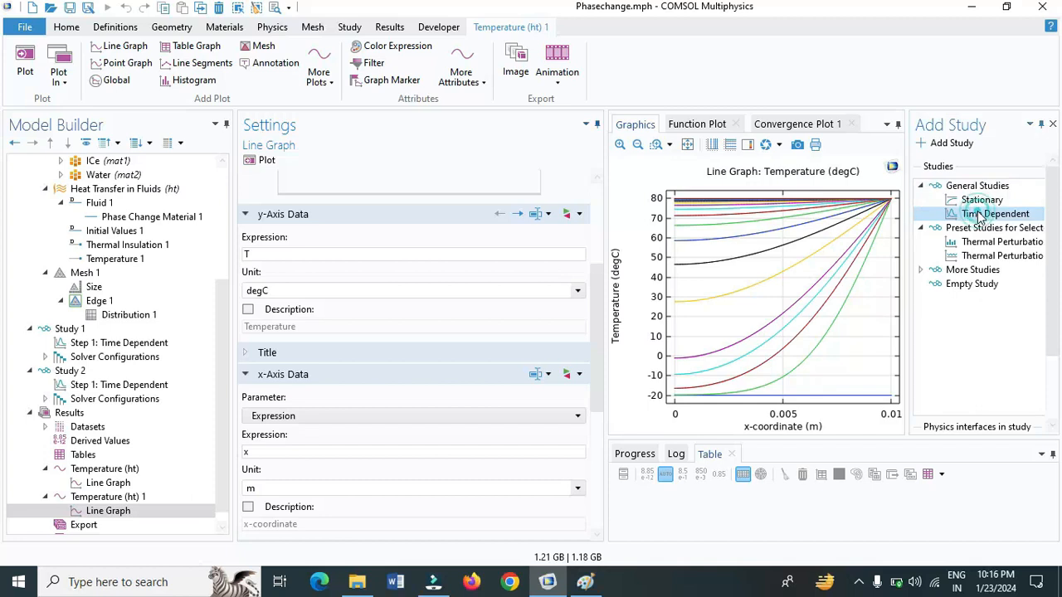
Add another Time Dependent study to the model and insert a parametric sweep into it
left_click(951, 144)
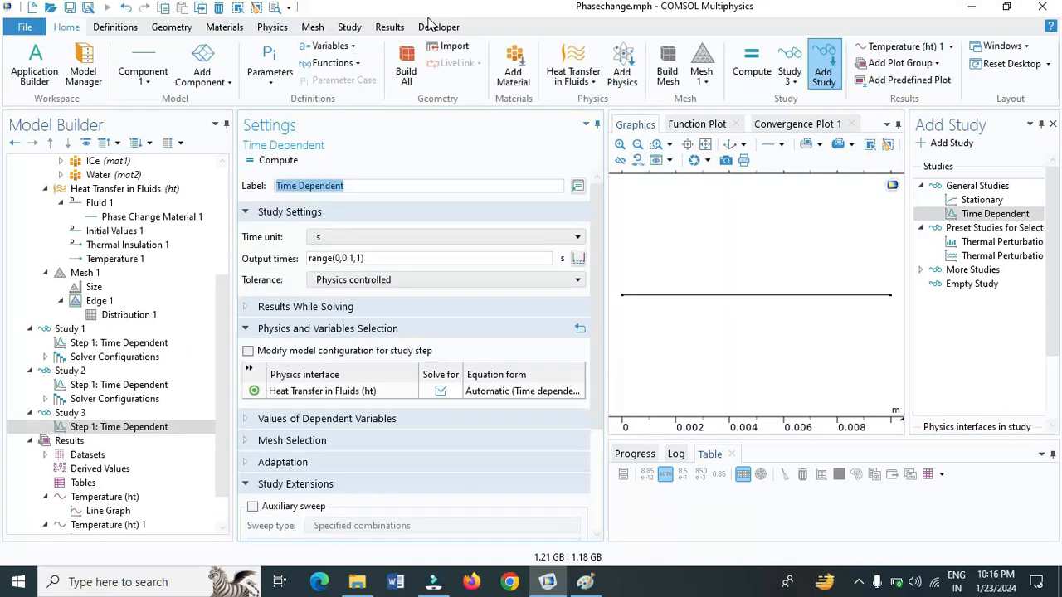
left_click(349, 27)
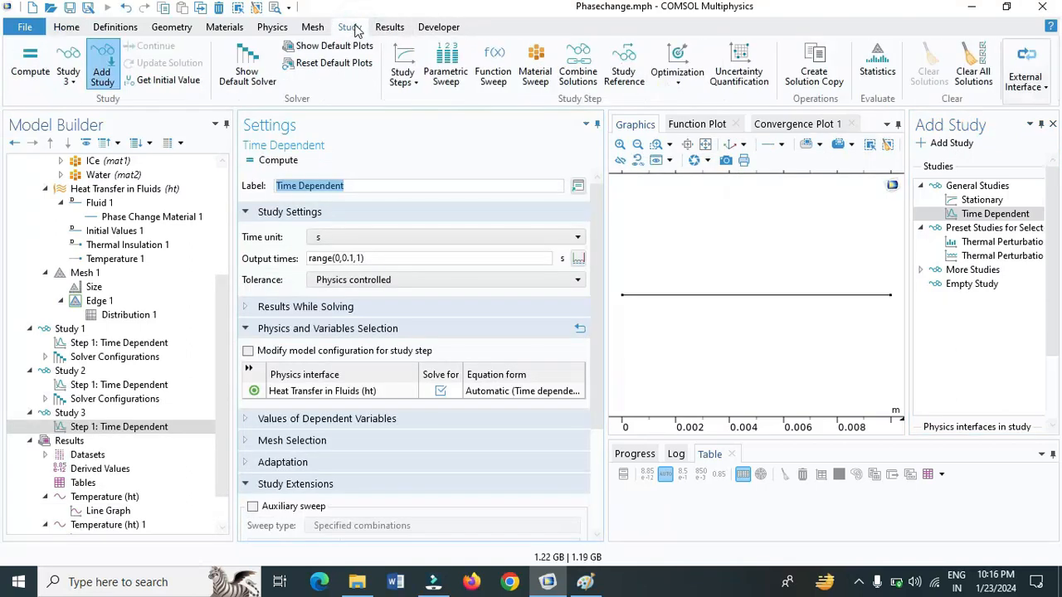
left_click(453, 64)
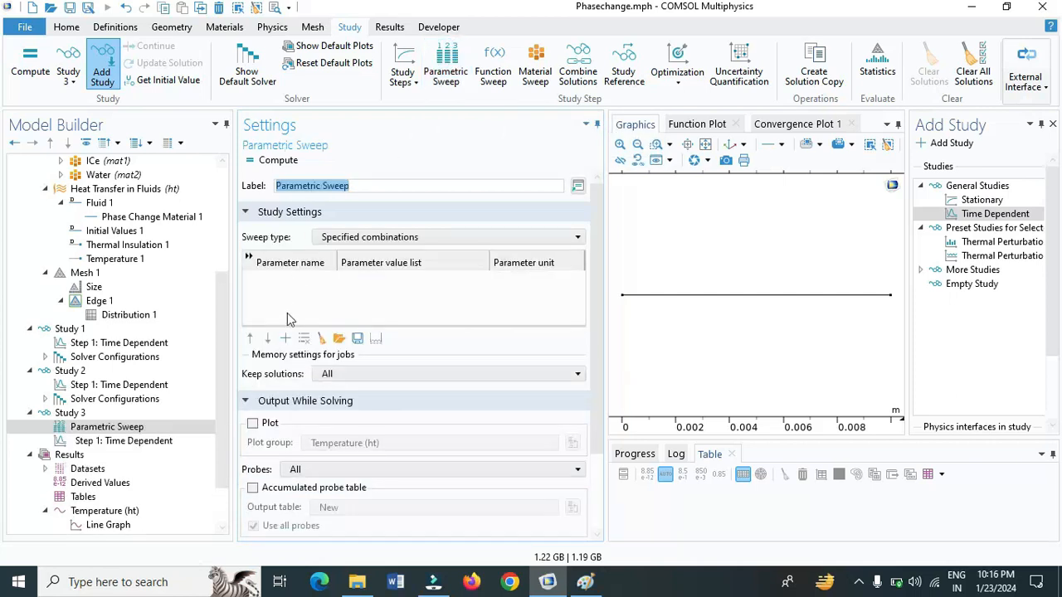
Sweep dT (Transition interval) over the values 0.5, 1 and 2 K in Study 3's parametric sweep
left_click(286, 339)
left_click(314, 283)
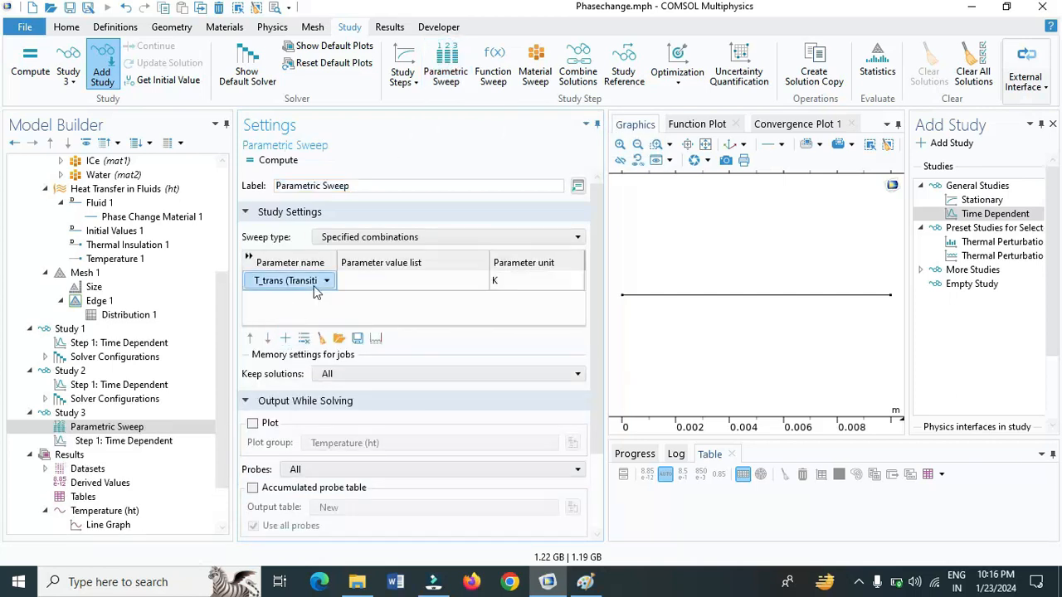
left_click(327, 282)
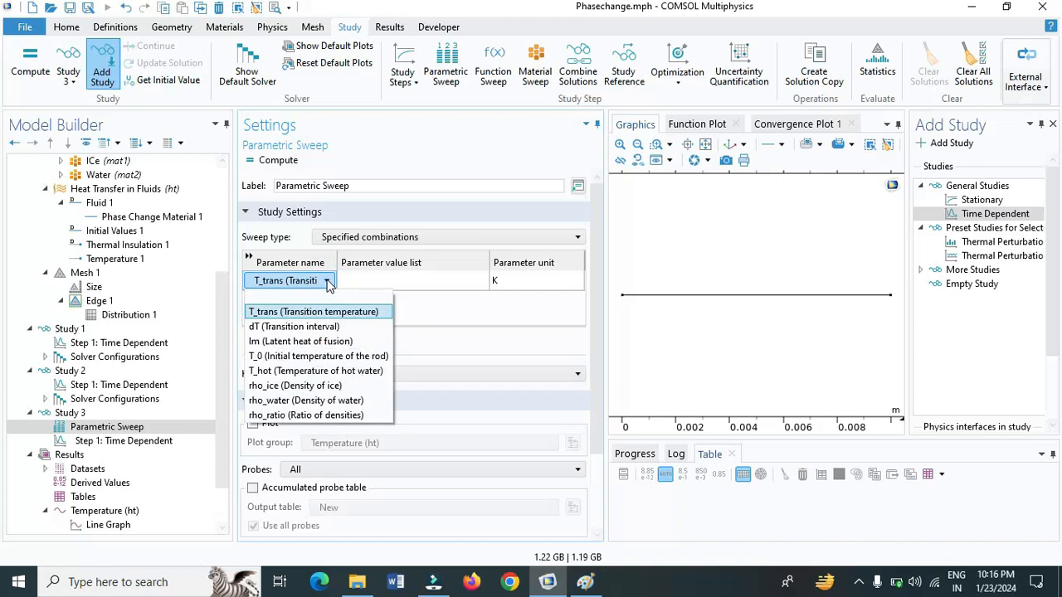
left_click(336, 326)
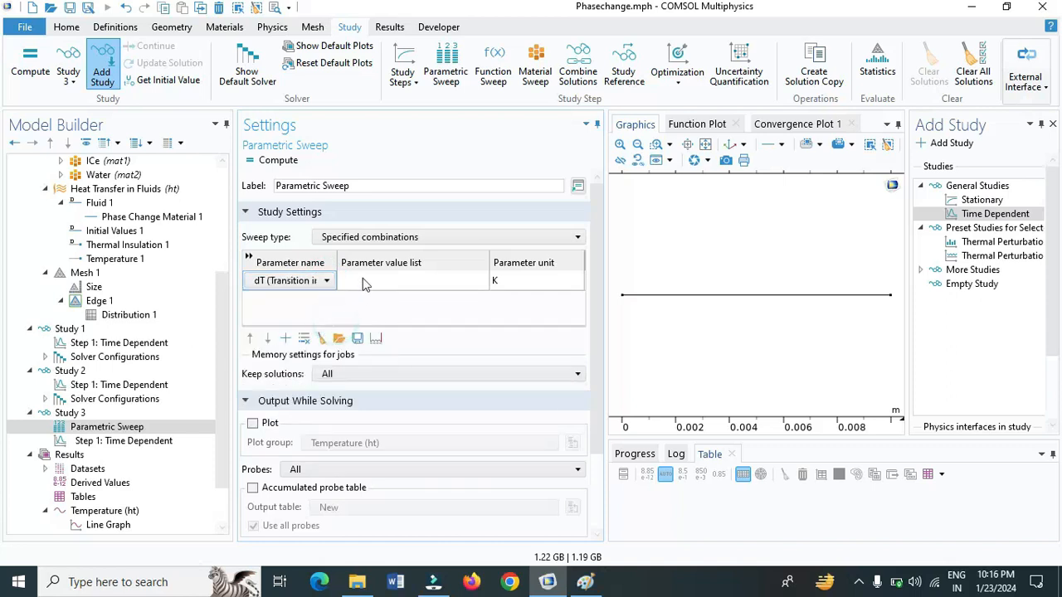
left_click(365, 282)
type("0.5")
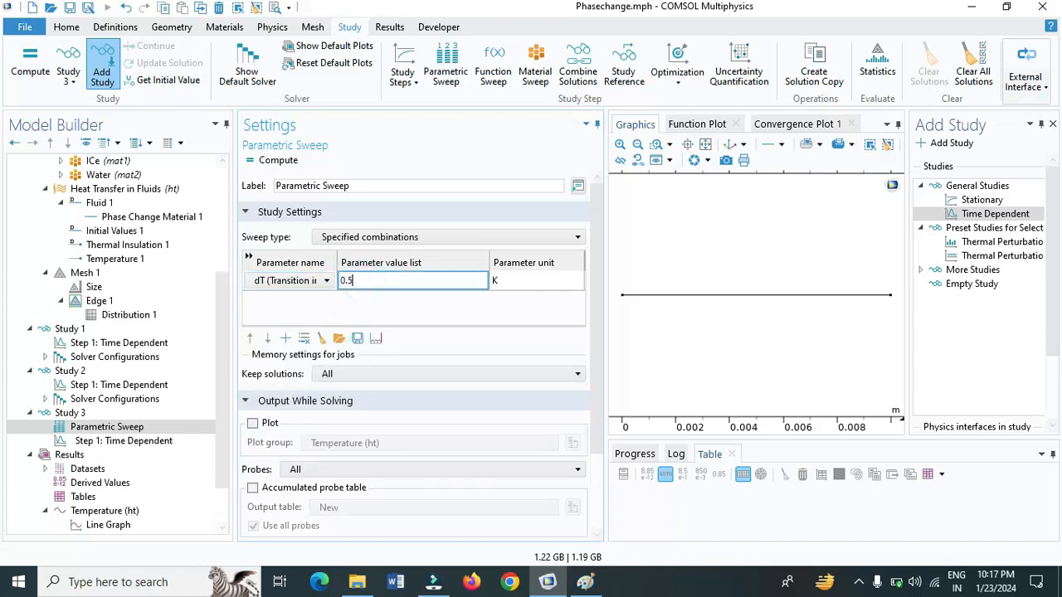
type(" 1 2")
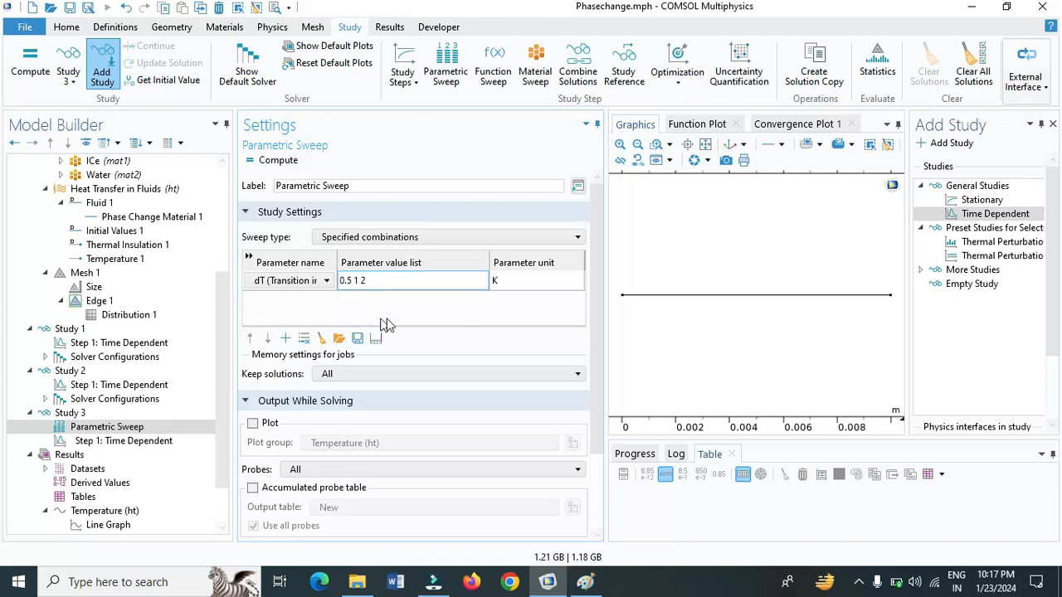
Replace the output times of Study 3's time-dependent step with a range from 0 to 60 s in steps of 15 s
left_click(160, 445)
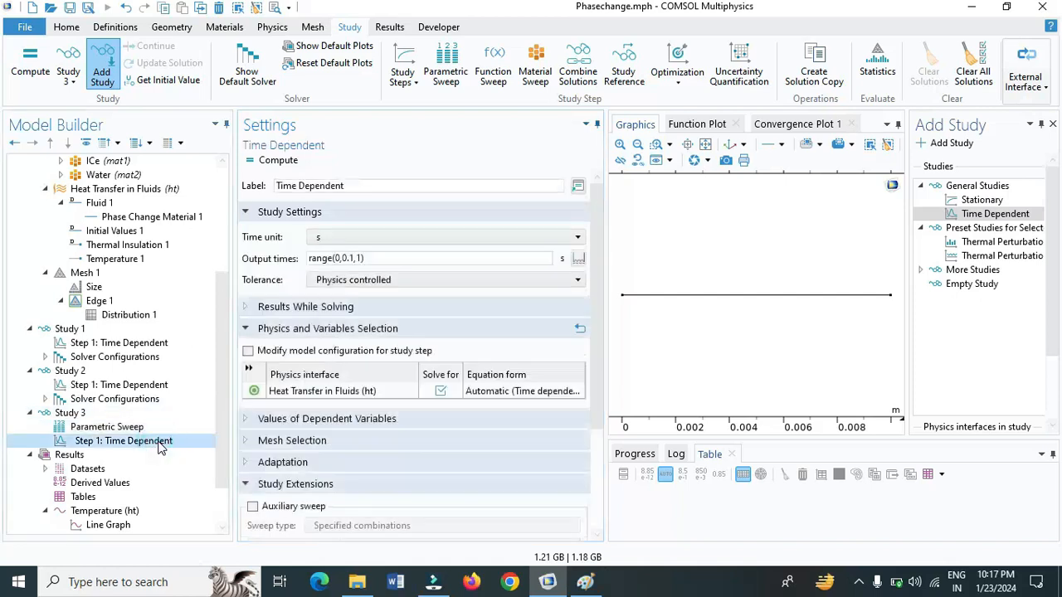
left_click(578, 258)
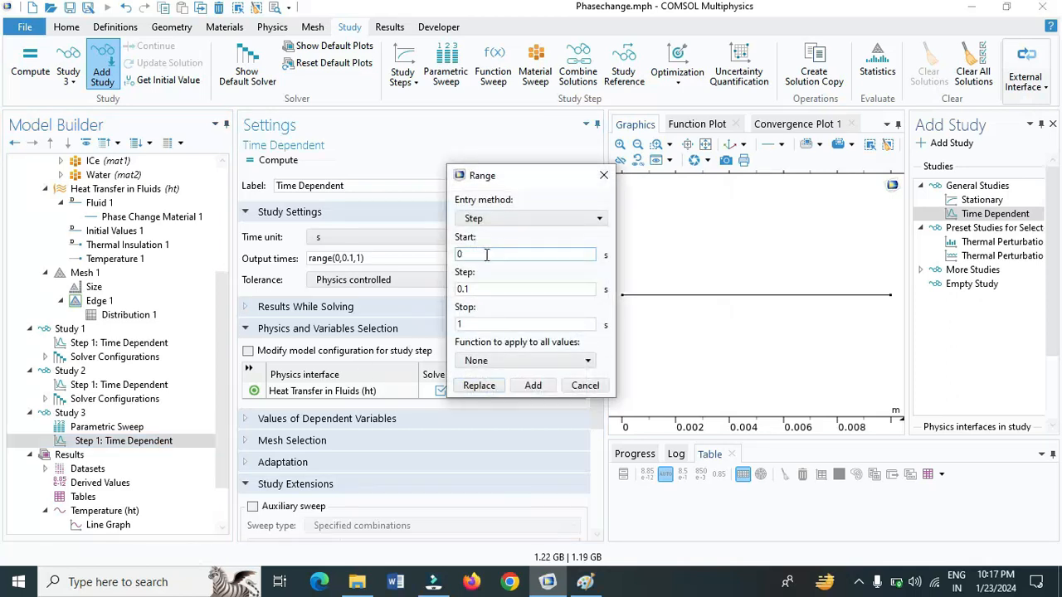
left_click(489, 287)
key("BackSpace")
key("BackSpace")
key("BackSpace")
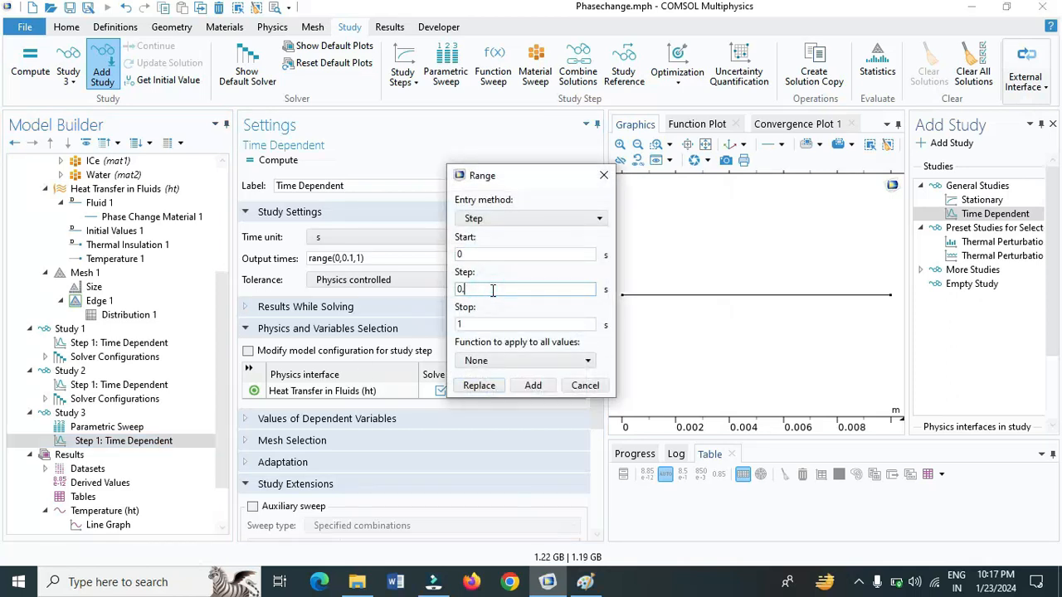
type("15")
left_click(508, 325)
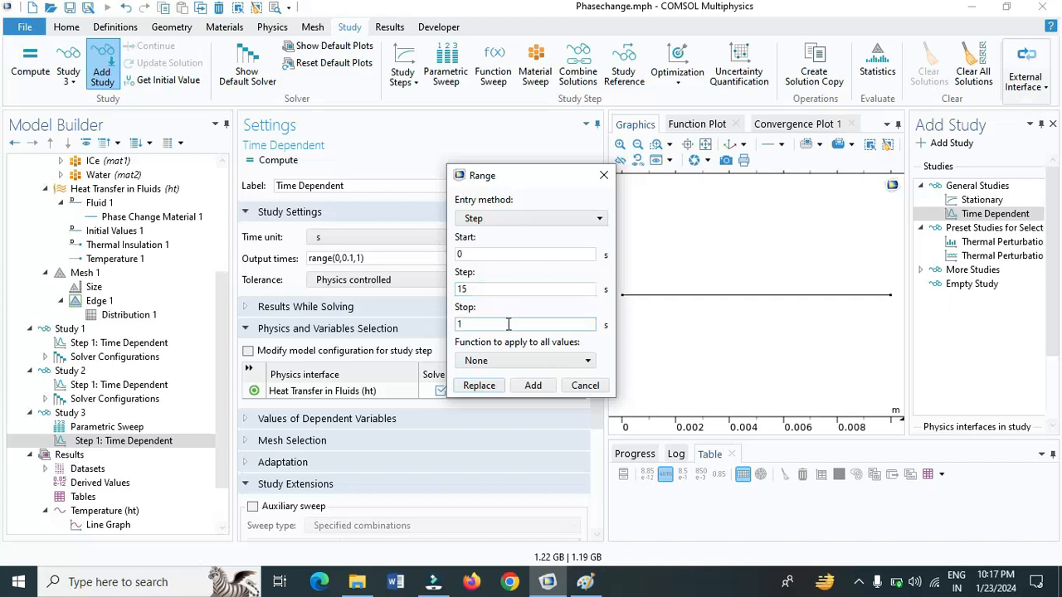
key("BackSpace")
type("60")
key("Tab")
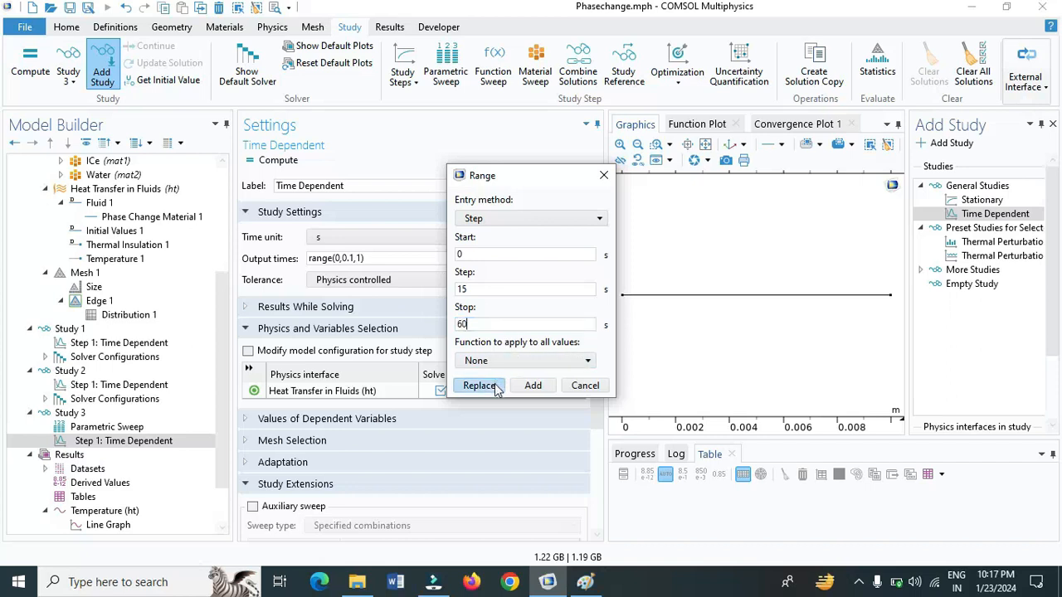
left_click(488, 386)
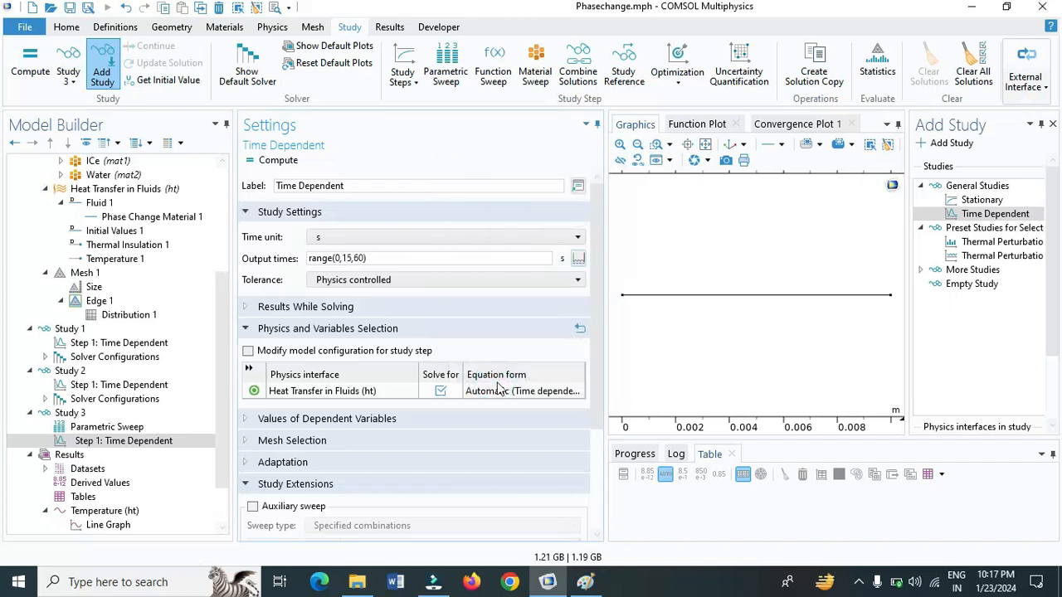
Append an output time range from 120 to 1200 s in steps of 60 s to Study 3, keeping its first range
left_click(578, 264)
left_click(535, 257)
double_click(535, 257)
key("BackSpace")
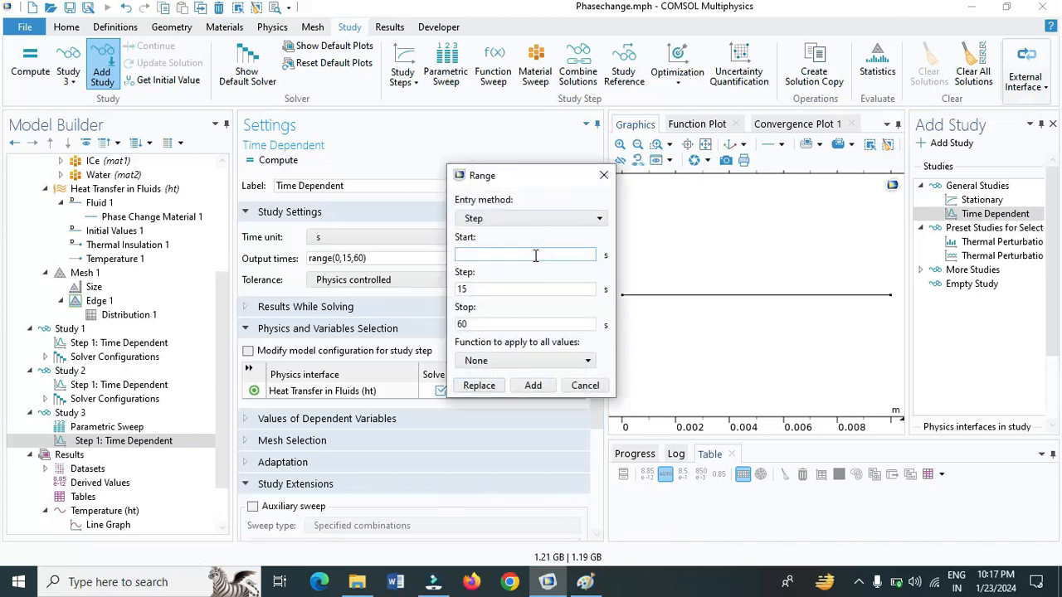
type("120")
double_click(540, 289)
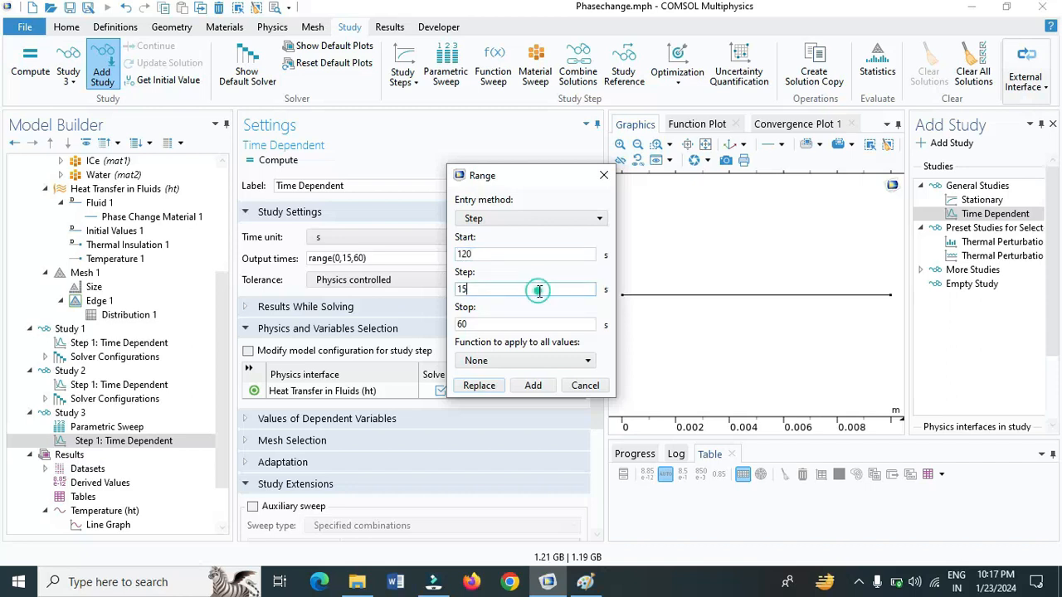
key("BackSpace")
type("60")
left_click(545, 323)
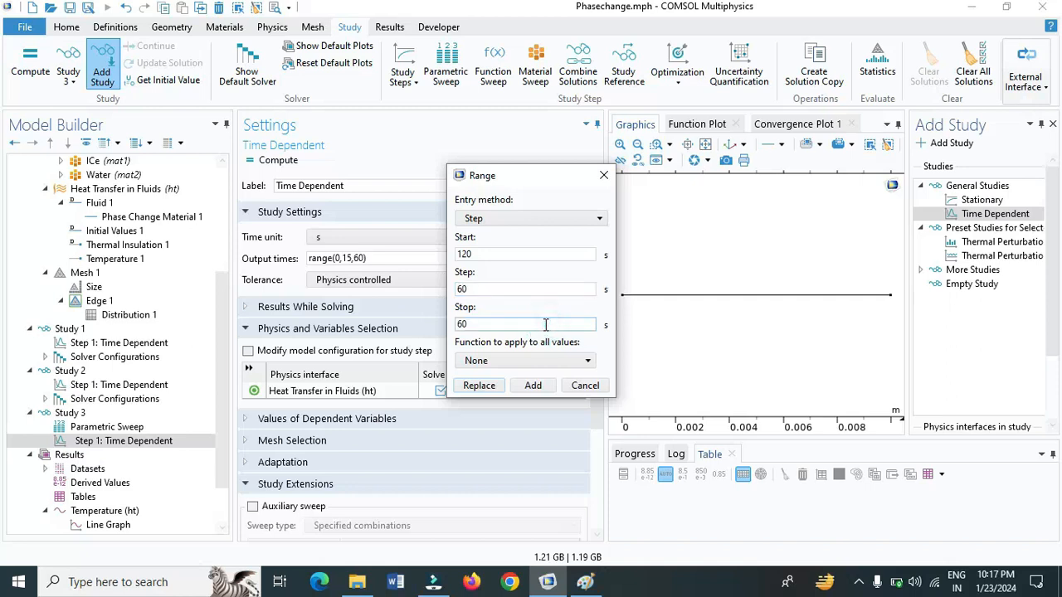
Make Study 3's tolerance user controlled with a relative tolerance of 1e-3 and compute the study
left_click(458, 283)
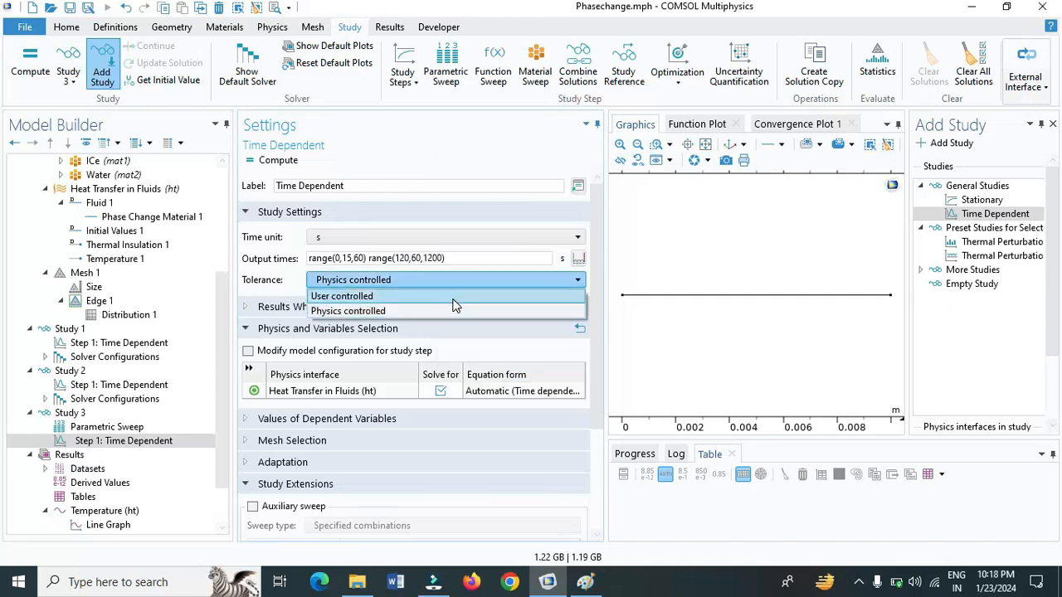
left_click(454, 300)
left_click(455, 299)
key("BackSpace")
key("BackSpace")
key("BackSpace")
key("BackSpace")
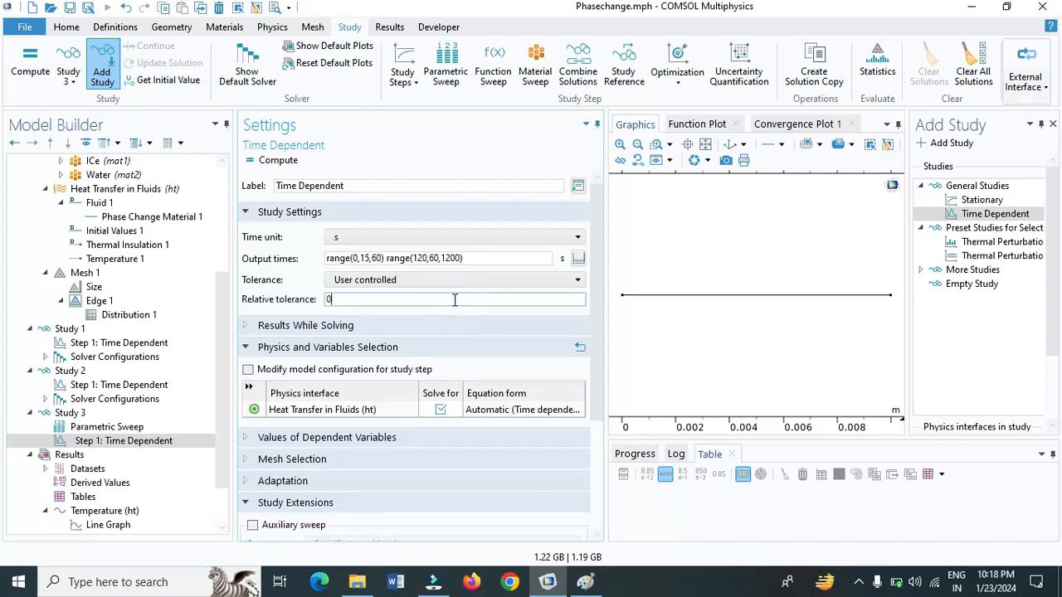
type("1e-3")
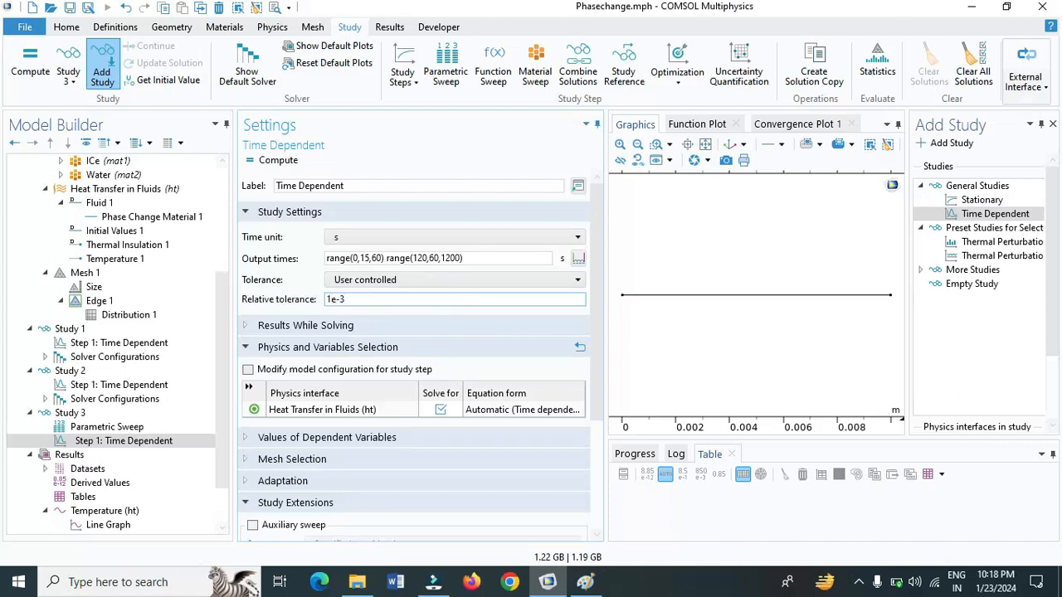
left_click(276, 161)
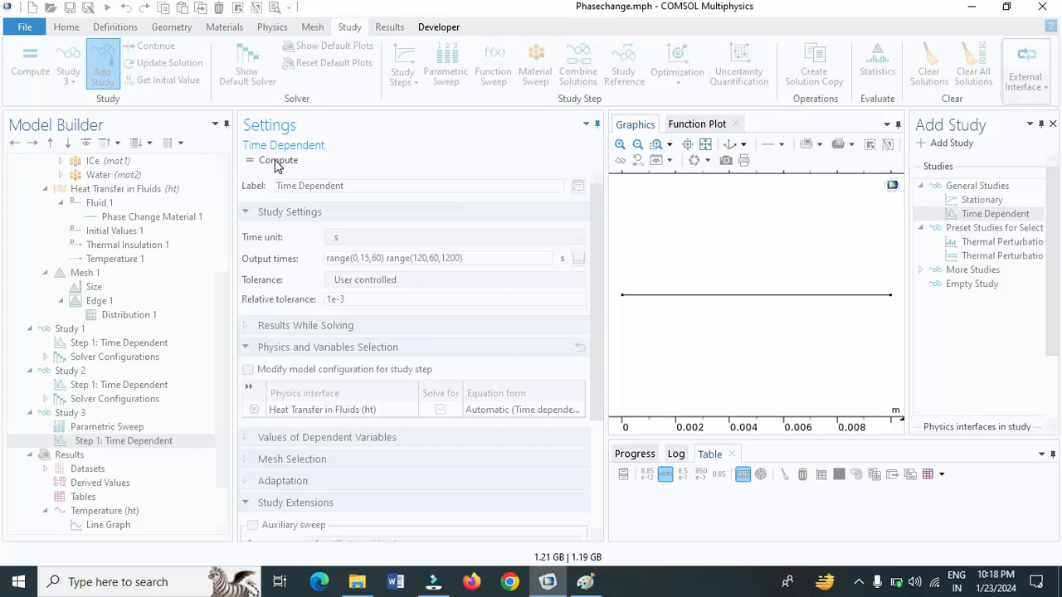
left_click(277, 164)
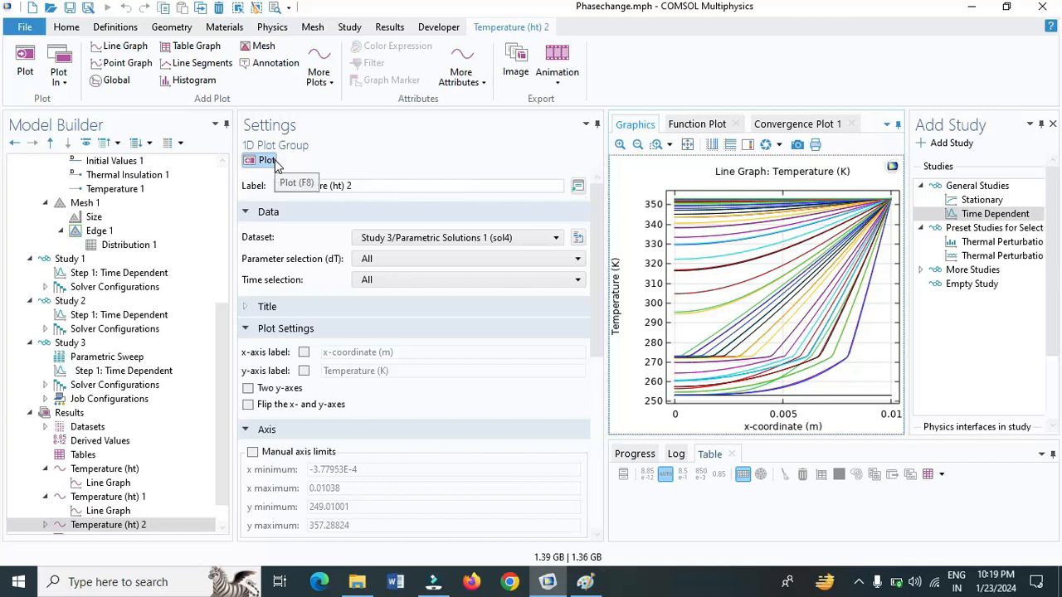
Set the dataset of the line graph in Temperature (ht) 2 to Study 3/Parametric Solutions 1 (sol4)
left_click_drag(224, 347, 224, 398)
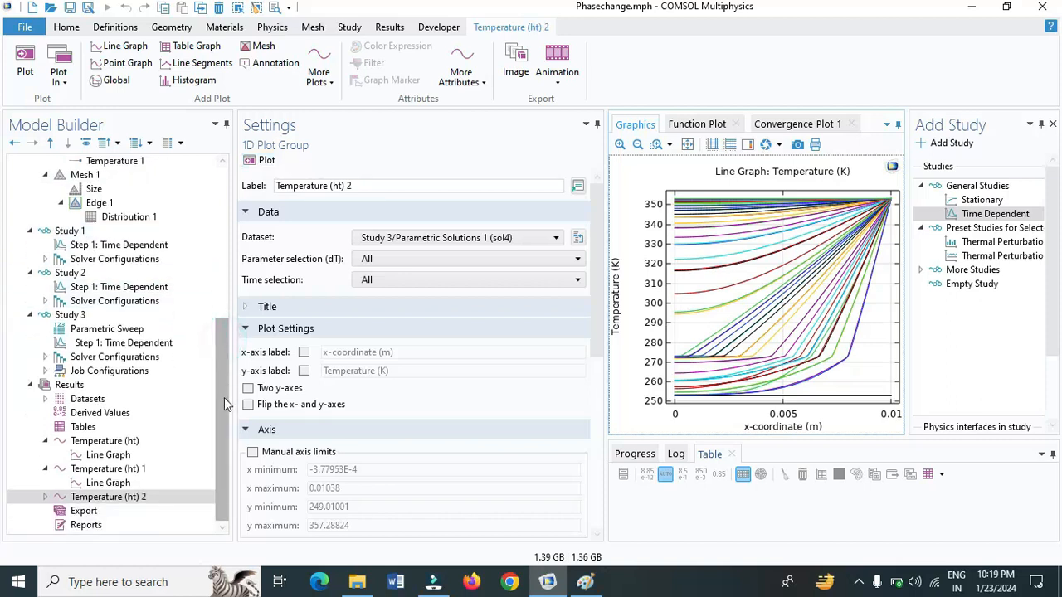
left_click(45, 496)
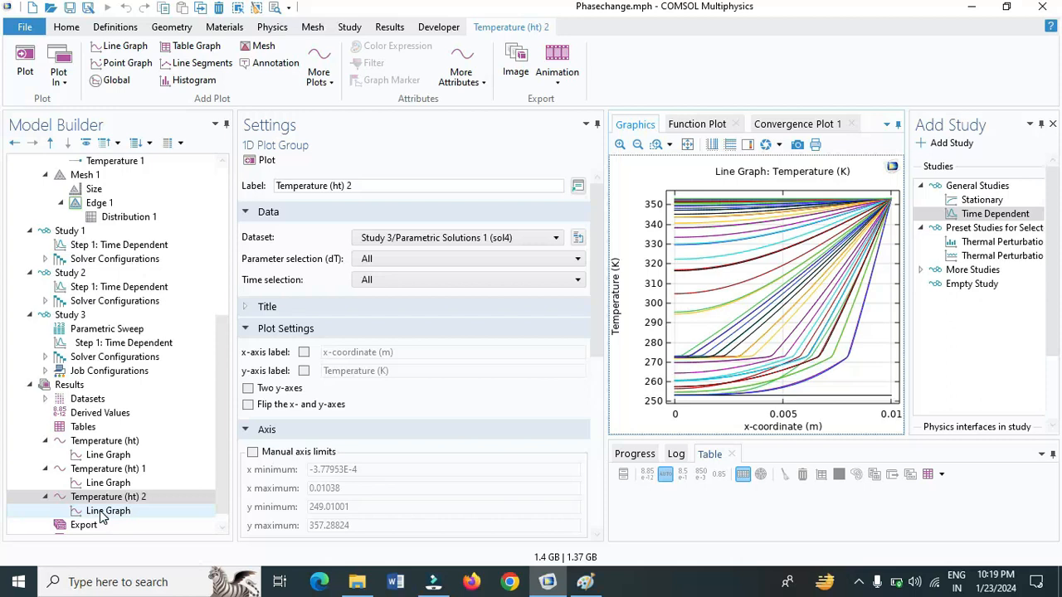
left_click(100, 510)
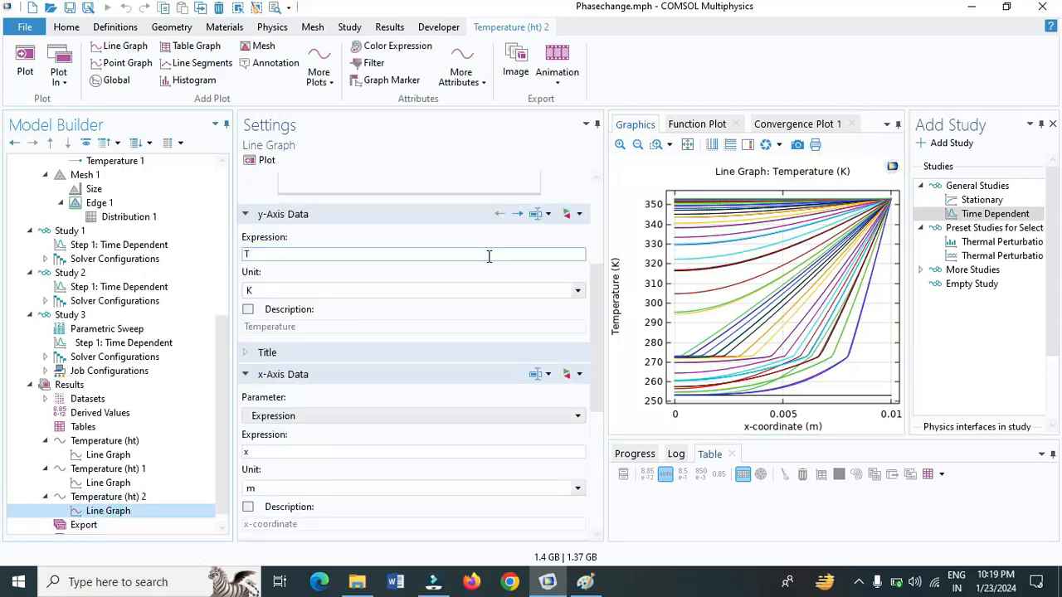
left_click_drag(596, 290, 603, 146)
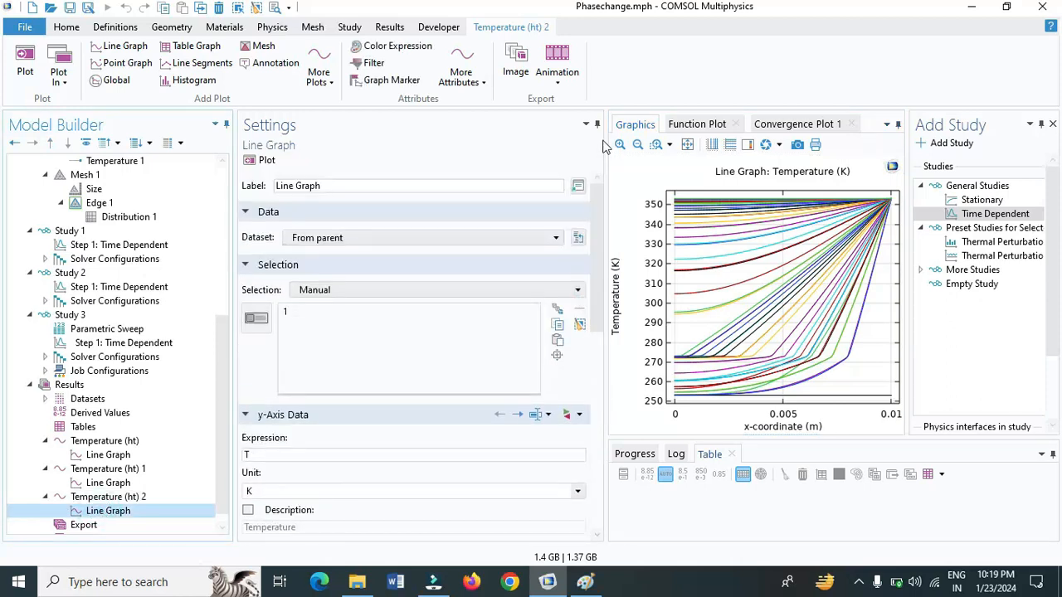
left_click(556, 240)
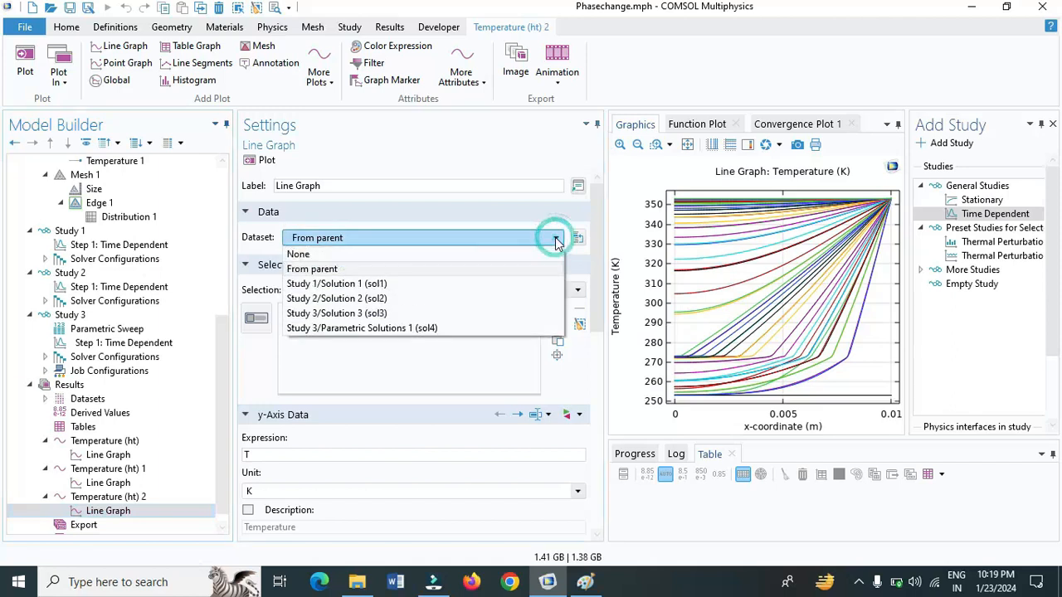
left_click(467, 328)
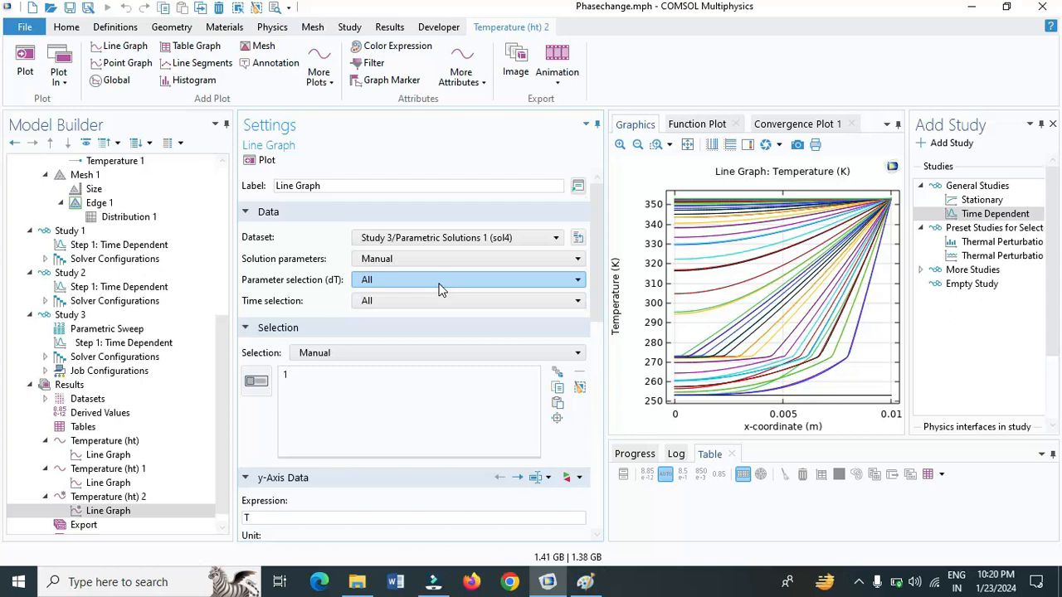
Restrict the line graph to the first dT value and have its times chosen from a list
left_click(439, 282)
left_click(438, 310)
left_click(457, 305)
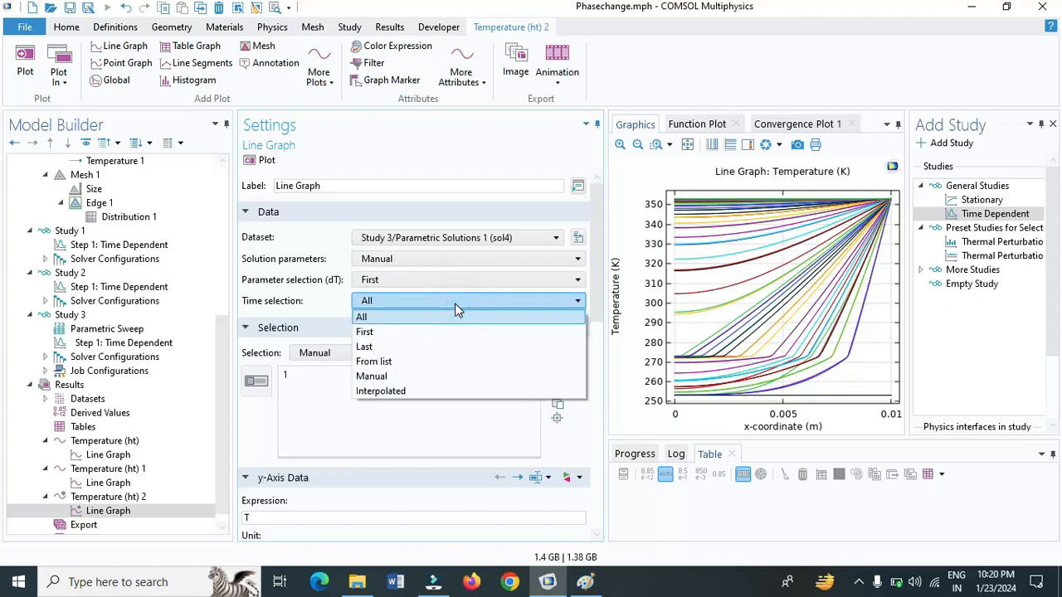
left_click(439, 367)
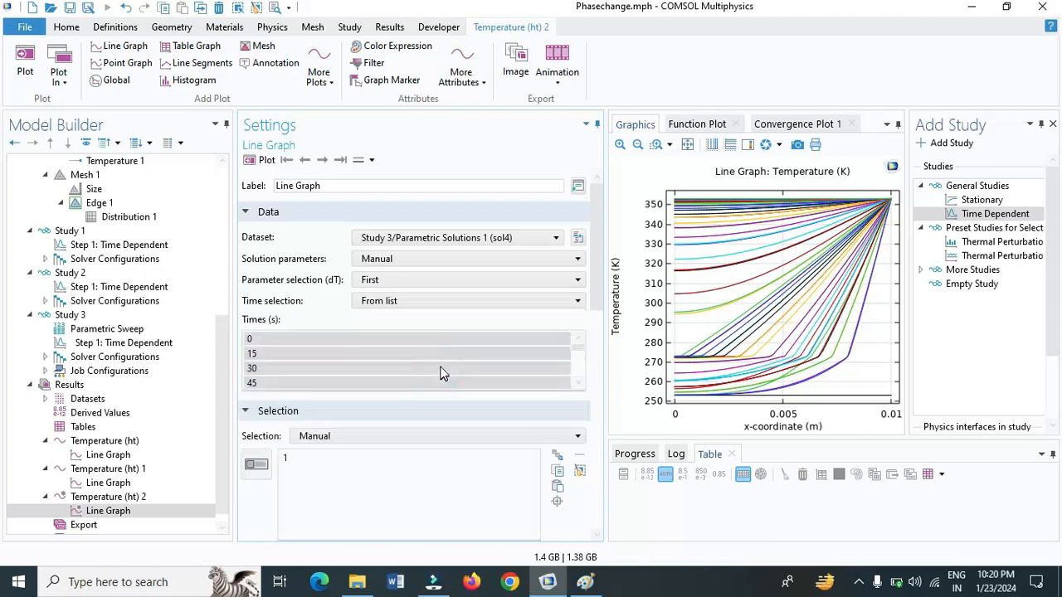
Select only the times 30, 60 and 300 s for the line graph in Temperature (ht) 2 and plot it
left_click(291, 370, "ctrl")
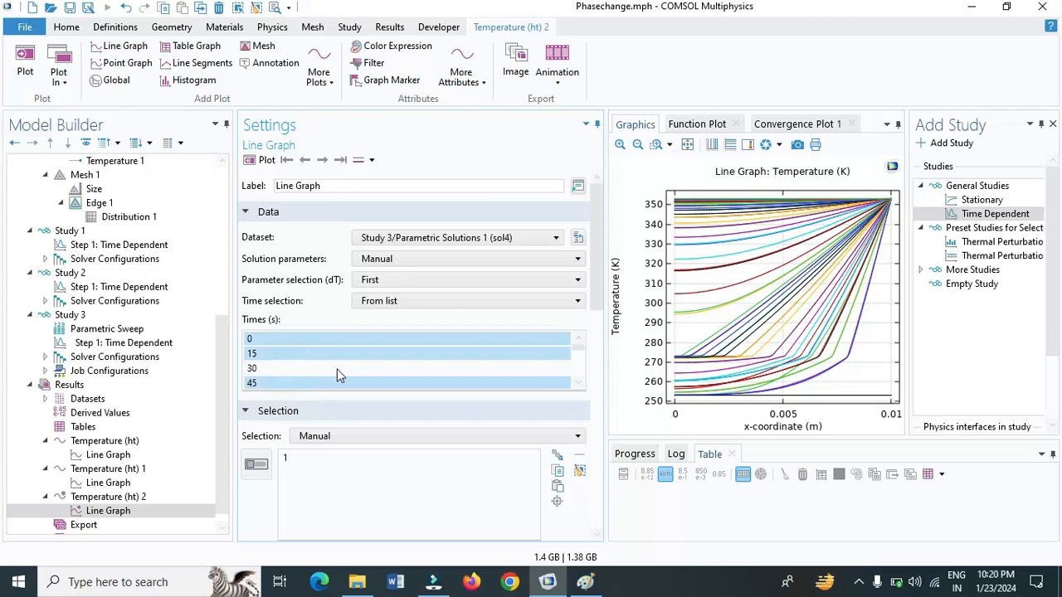
left_click(336, 369)
left_click(337, 367, "ctrl")
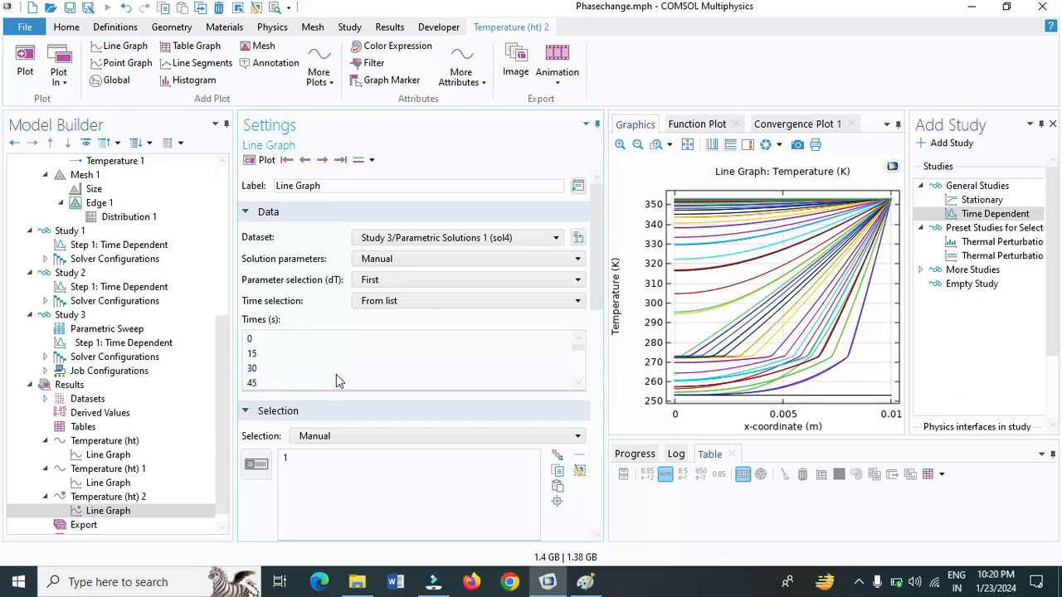
left_click(338, 367)
left_click(577, 383)
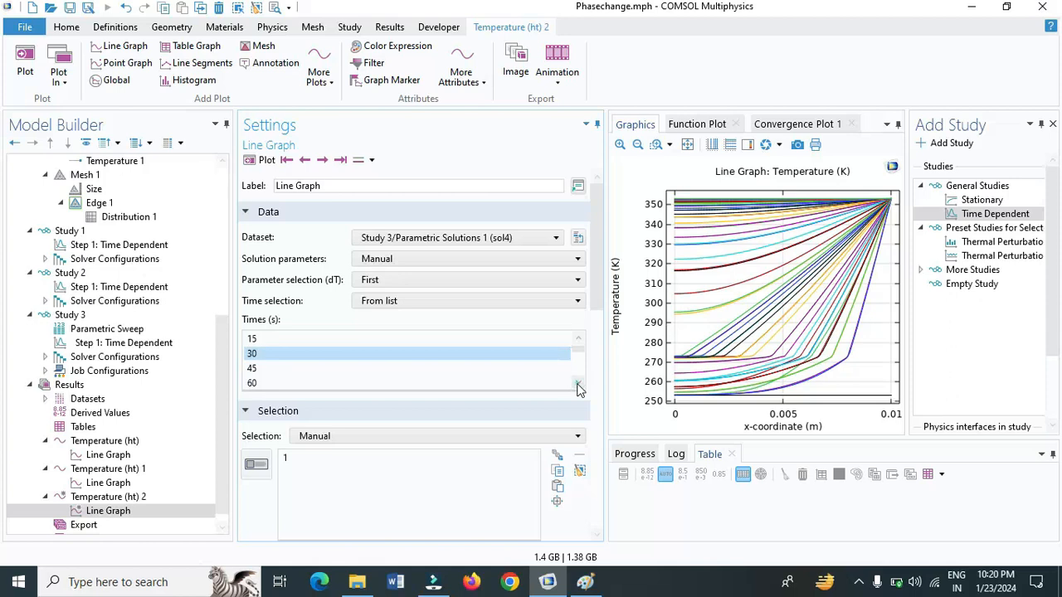
left_click(577, 383)
left_click(252, 368, "ctrl")
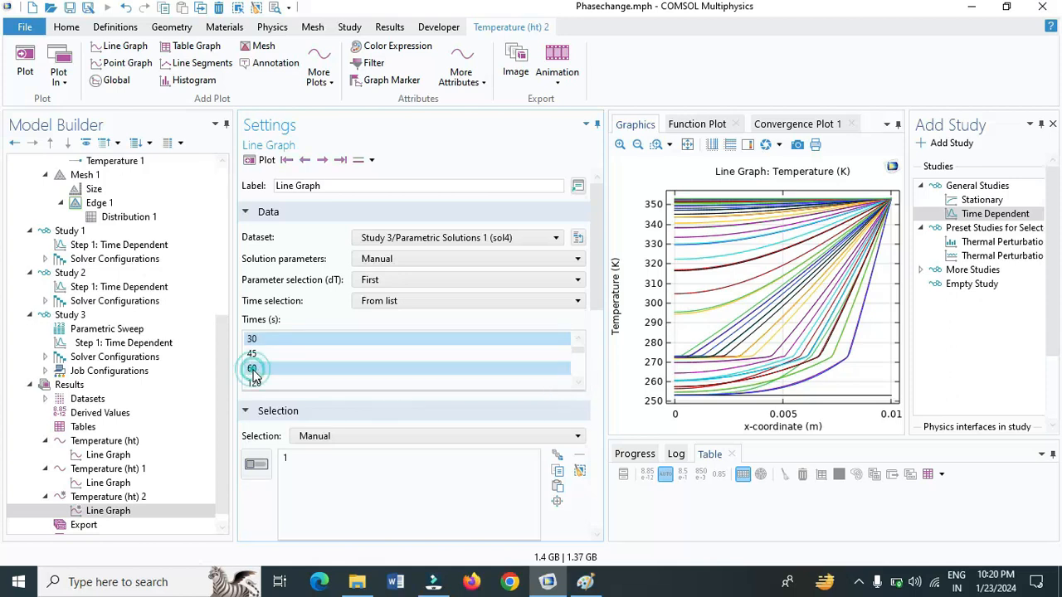
left_click(578, 383)
left_click(578, 383)
left_click(578, 383)
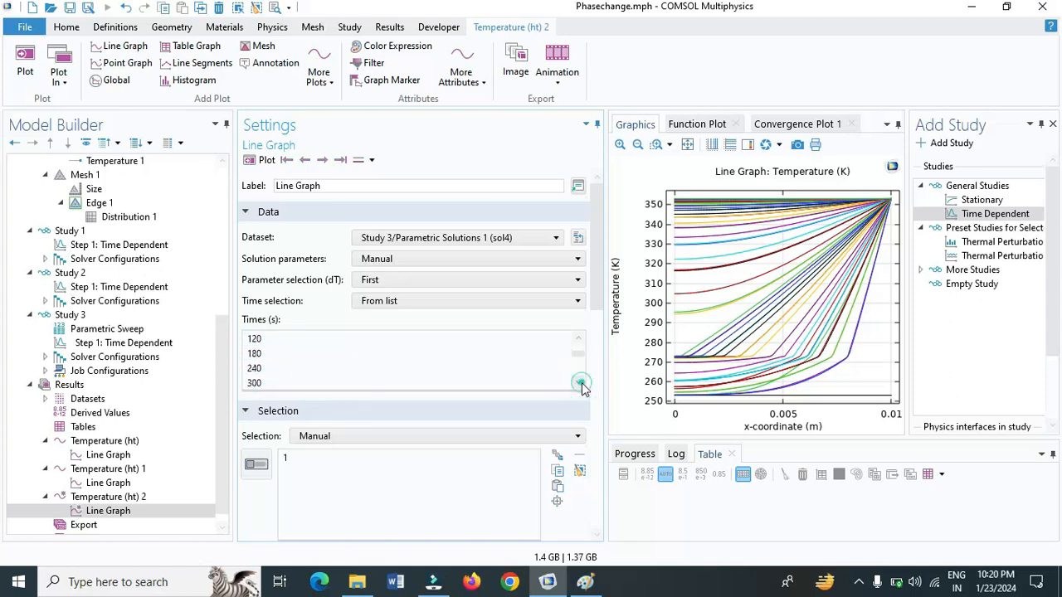
left_click(252, 388)
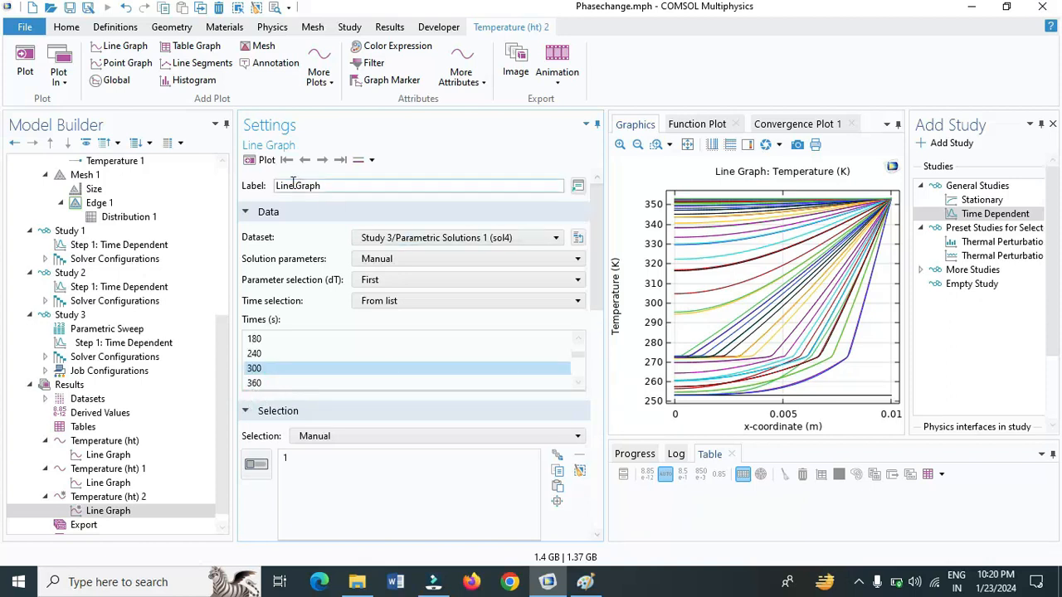
left_click(266, 161)
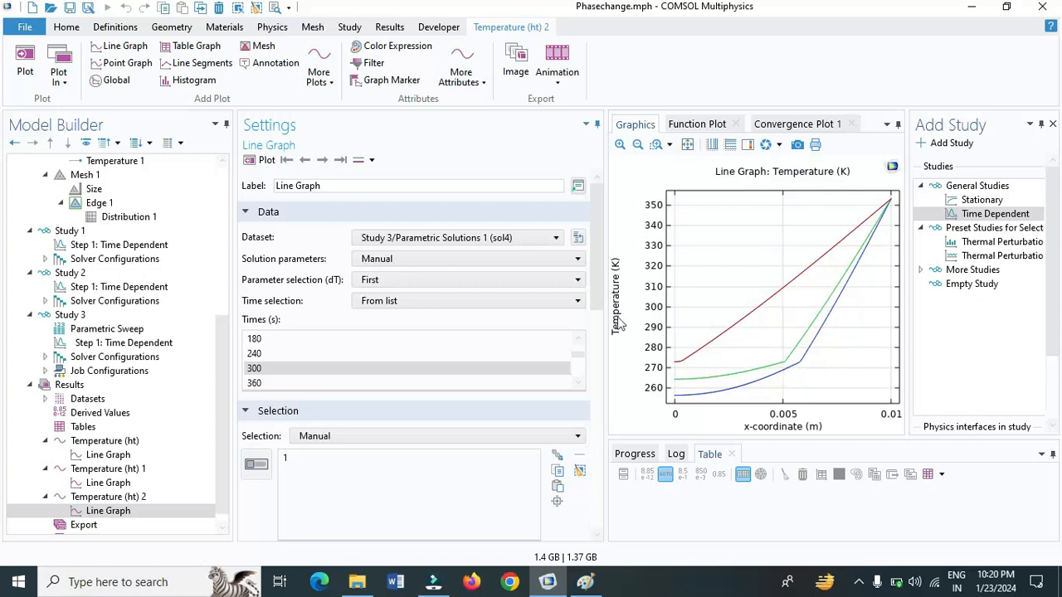
Change the unit of the line graph's y-axis expression T to degC and replot
left_click_drag(597, 305, 597, 385)
left_click(578, 397)
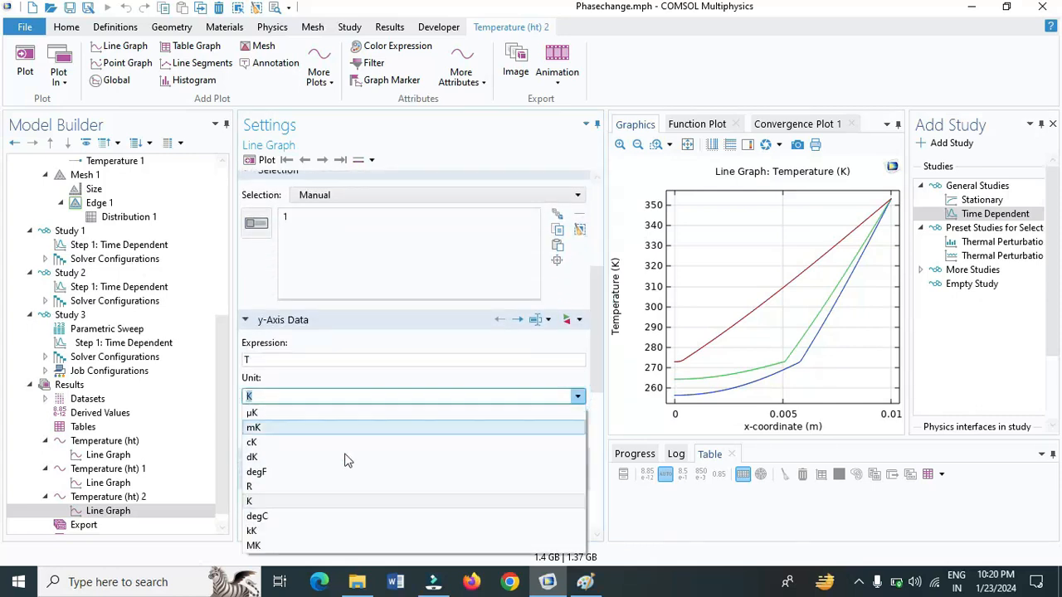
left_click(324, 515)
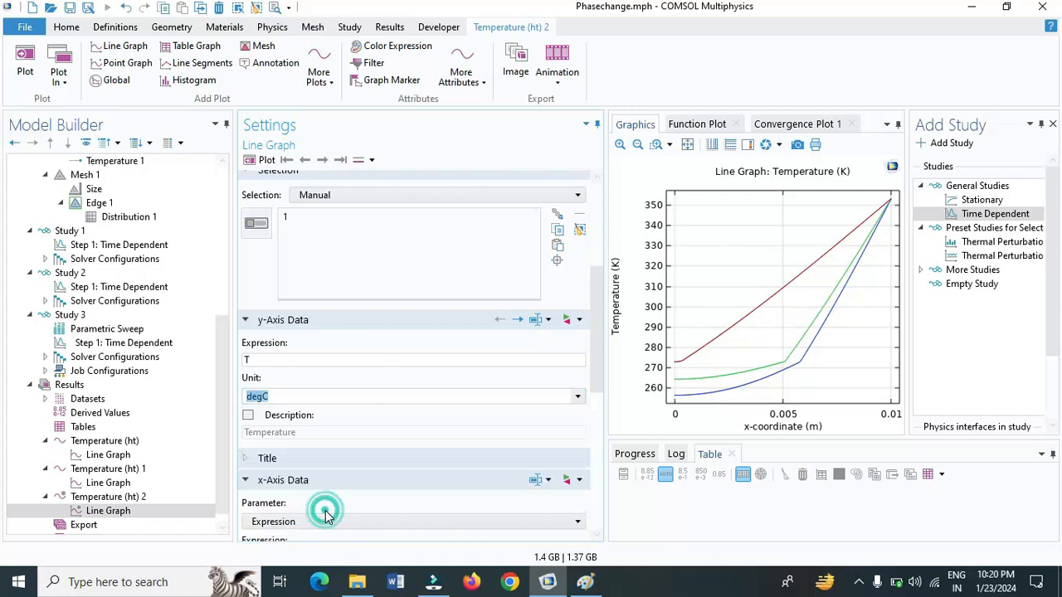
left_click(265, 160)
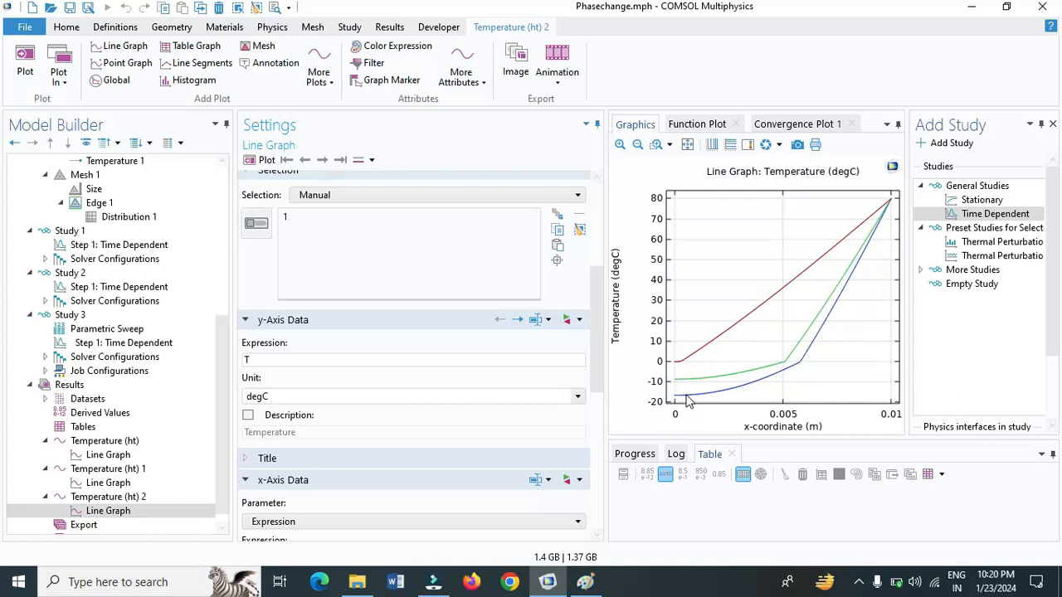
Duplicate the line graph in Temperature (ht) 2
left_click(106, 513)
right_click(105, 516)
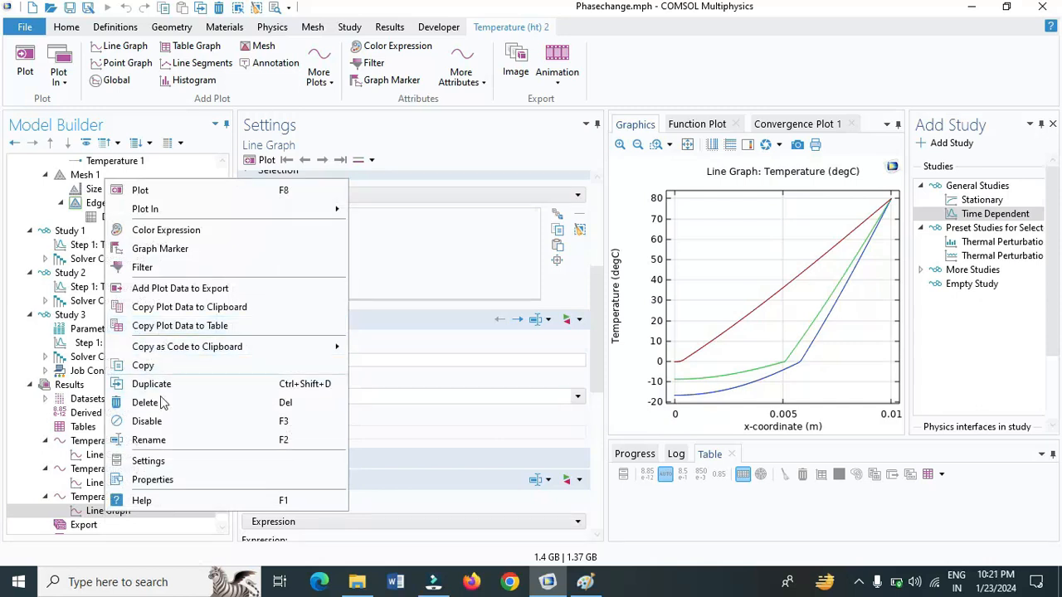
left_click(168, 383)
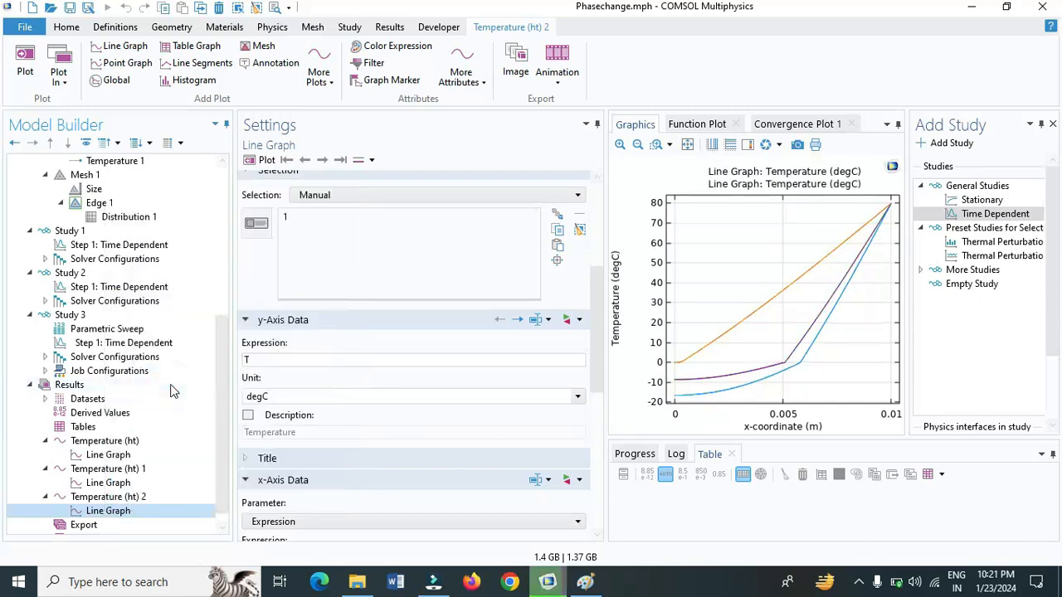
left_click_drag(599, 336, 604, 256)
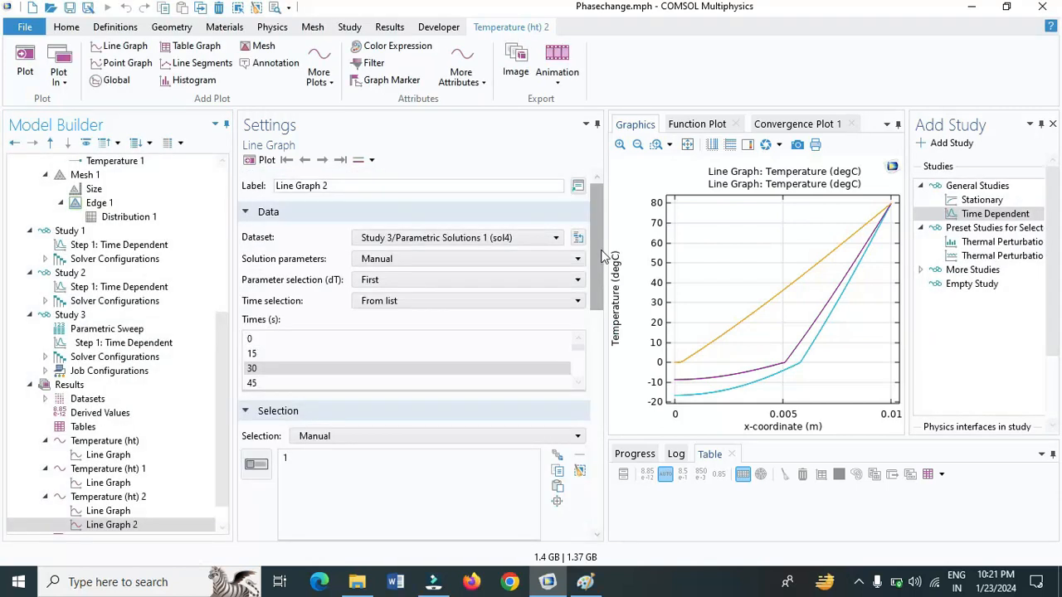
left_click(453, 284)
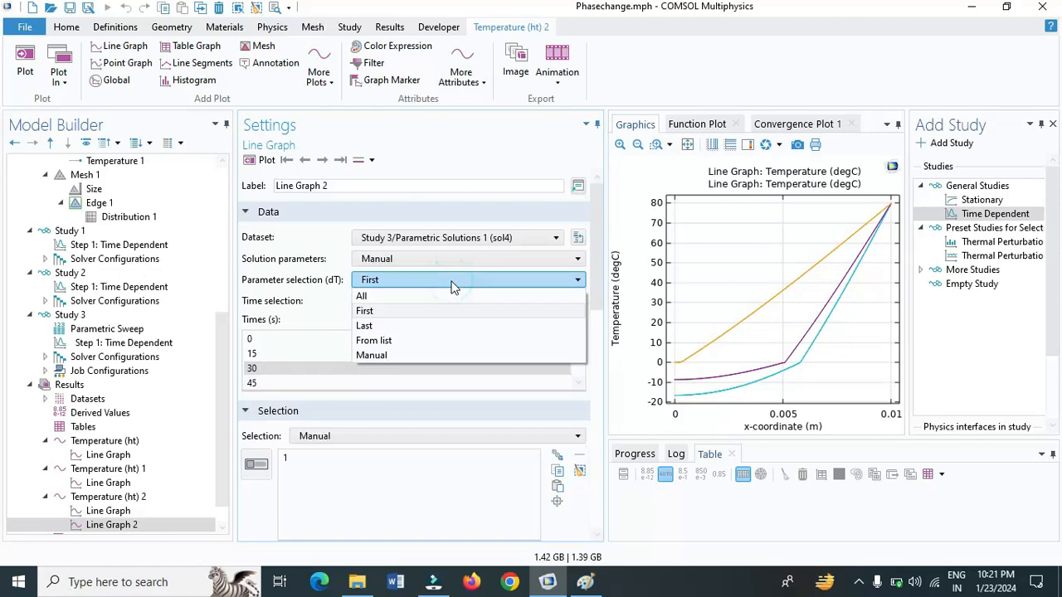
left_click(433, 325)
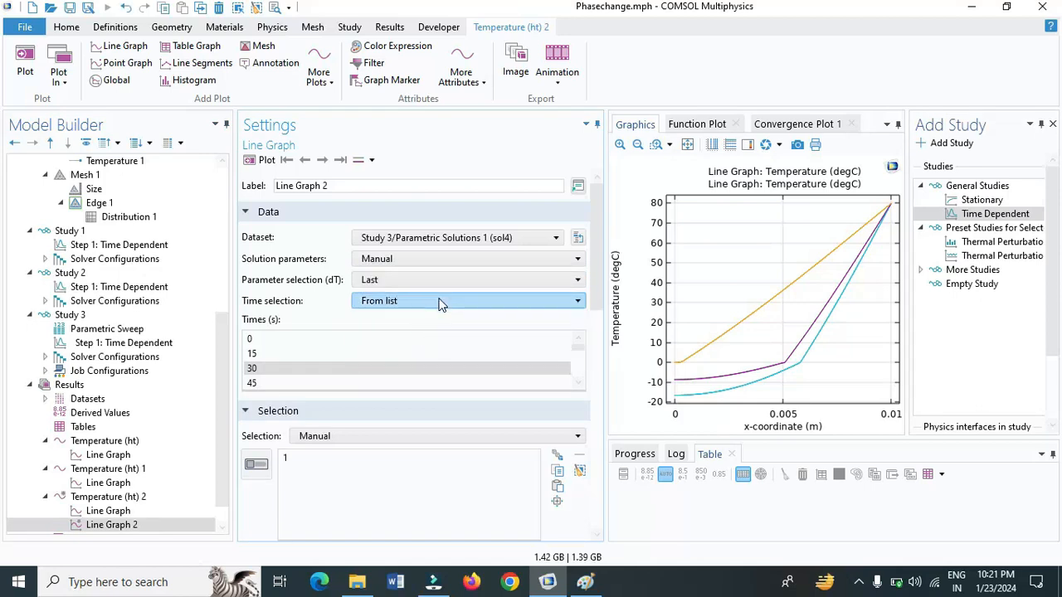
left_click(460, 263)
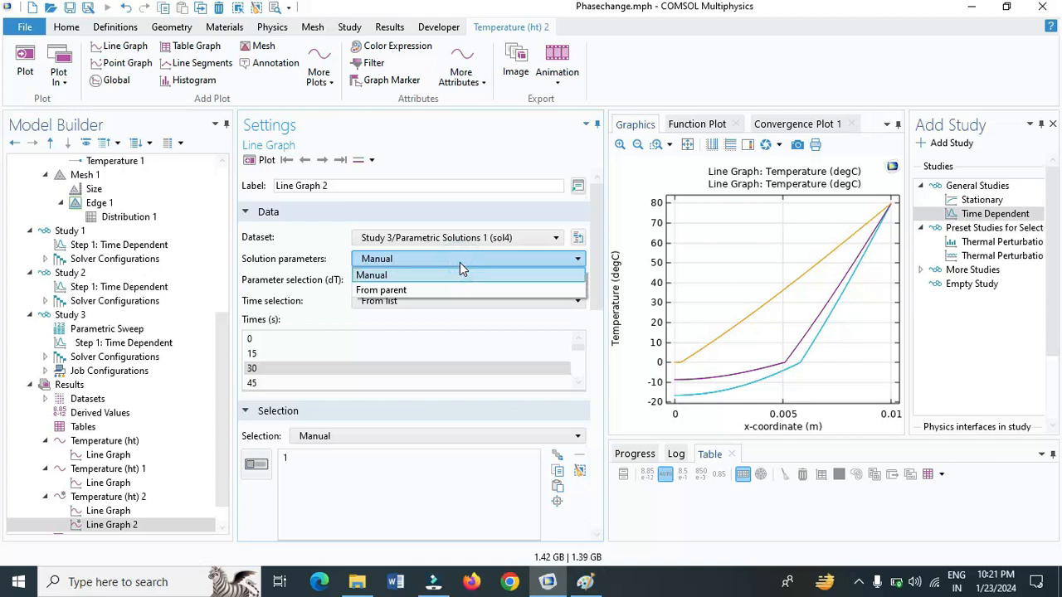
left_click(460, 262)
Select only the dT value 1 K from a list of parameter values for Line Graph 2 and plot it
left_click(457, 282)
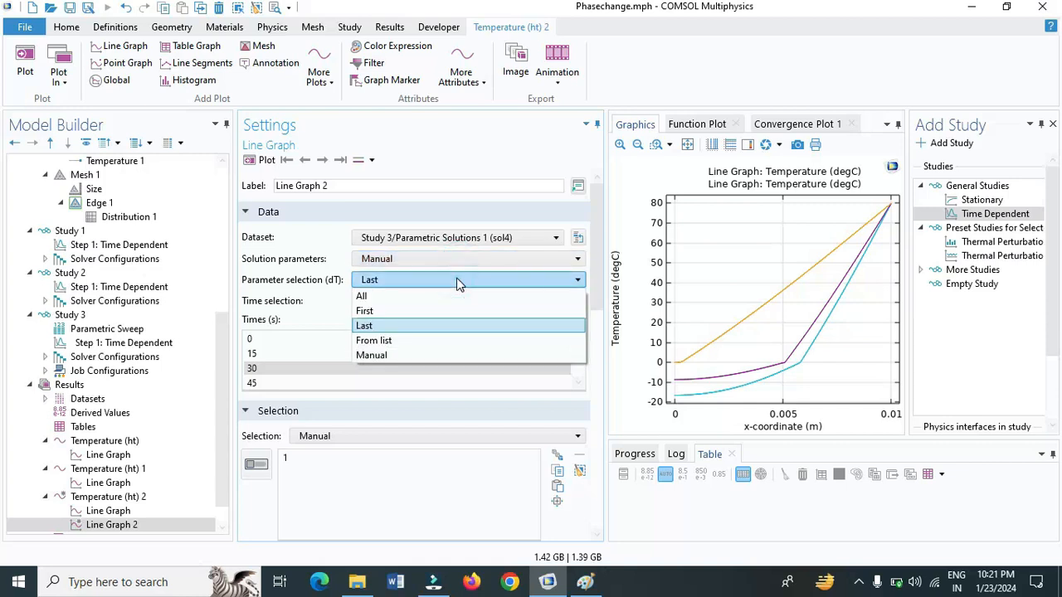
left_click(417, 342)
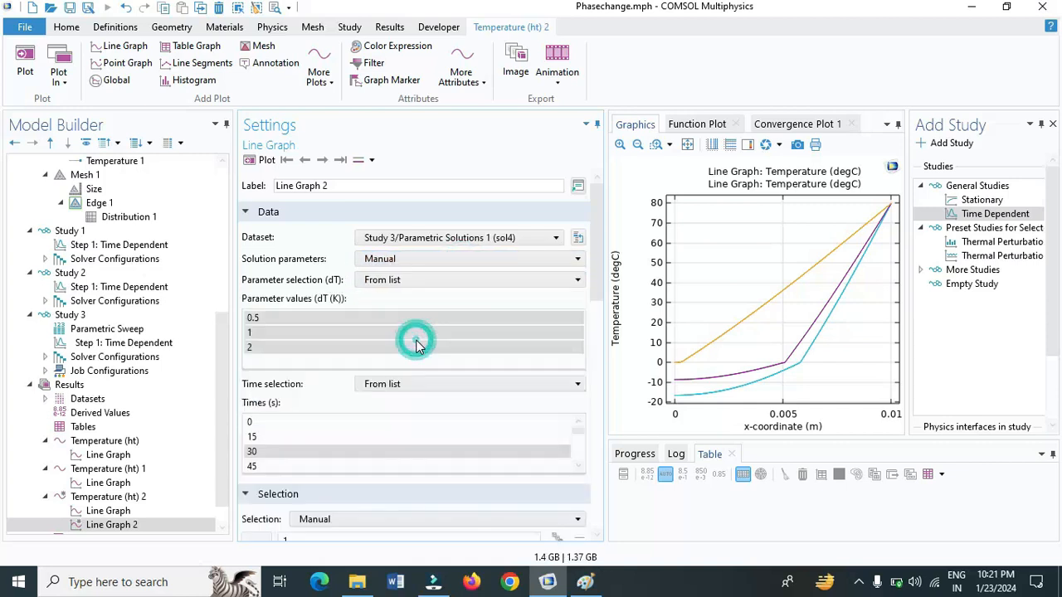
left_click(308, 334)
left_click(266, 165)
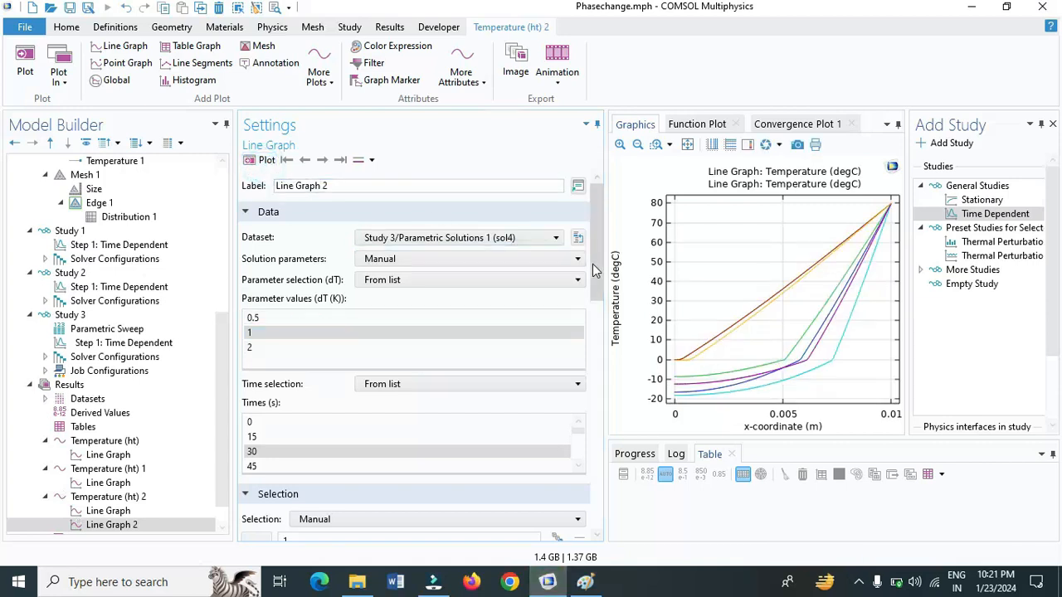
Set the line color of Line Graph 2 to Blue and replot
left_click_drag(595, 267, 600, 452)
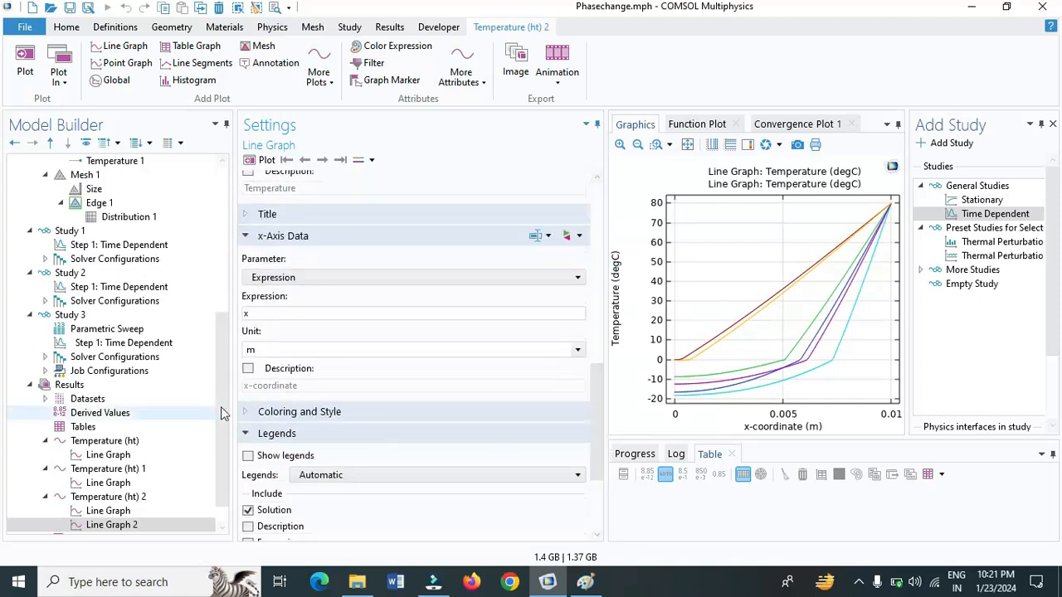
left_click(246, 412)
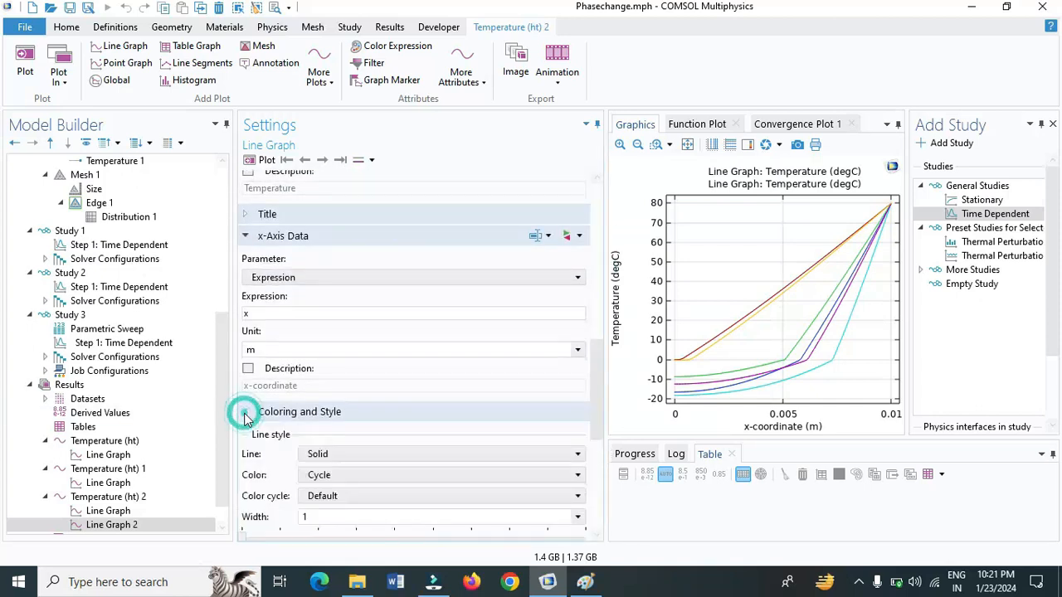
left_click(411, 479)
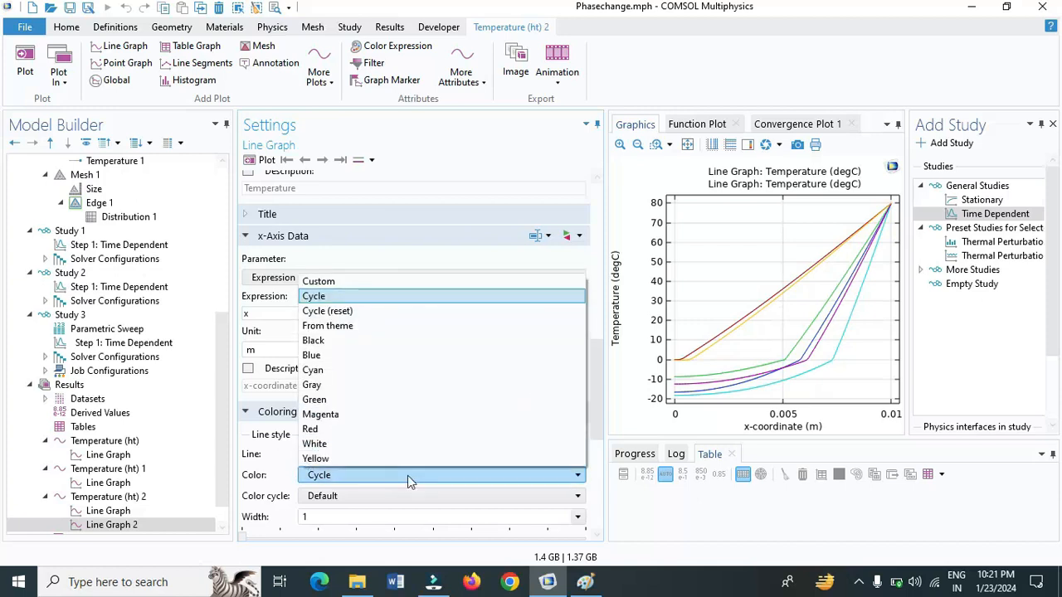
left_click(312, 355)
left_click(259, 161)
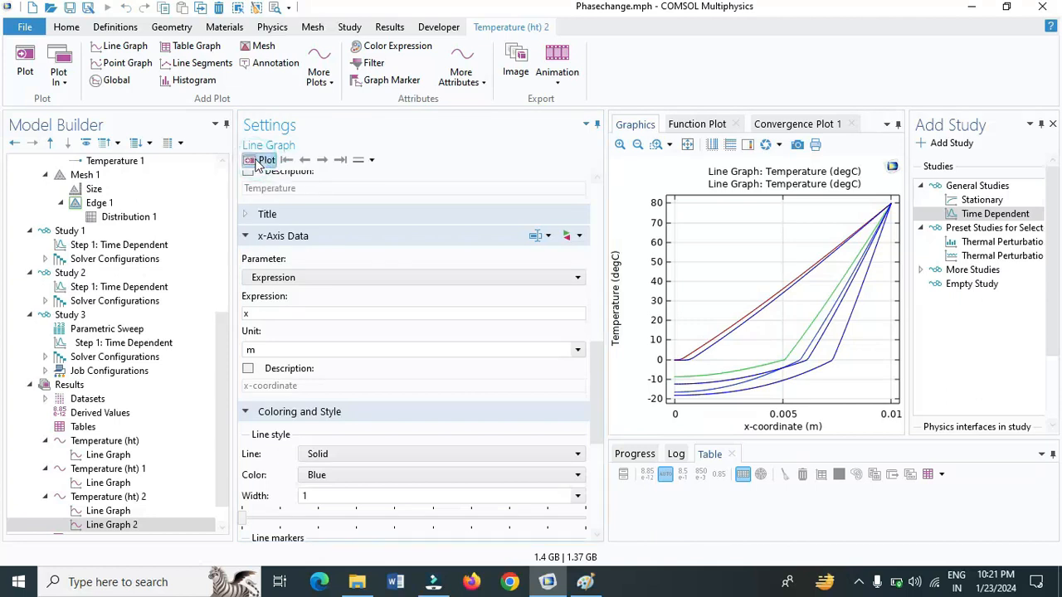
Duplicate Line Graph 2, select only the dT value 2 K for the copy, and plot it
left_click_drag(223, 415, 224, 444)
left_click(120, 497)
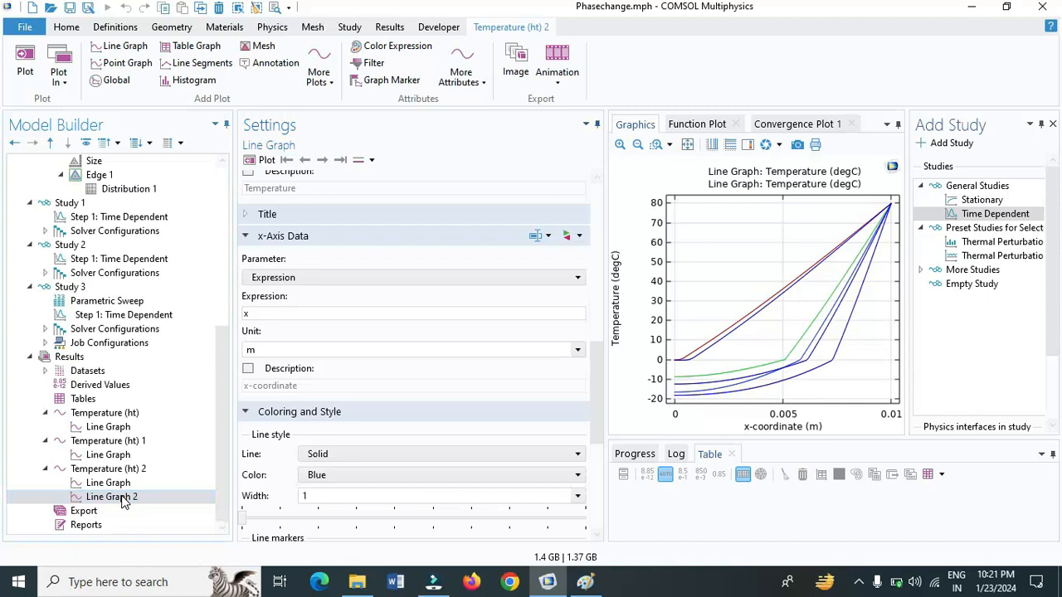
right_click(122, 498)
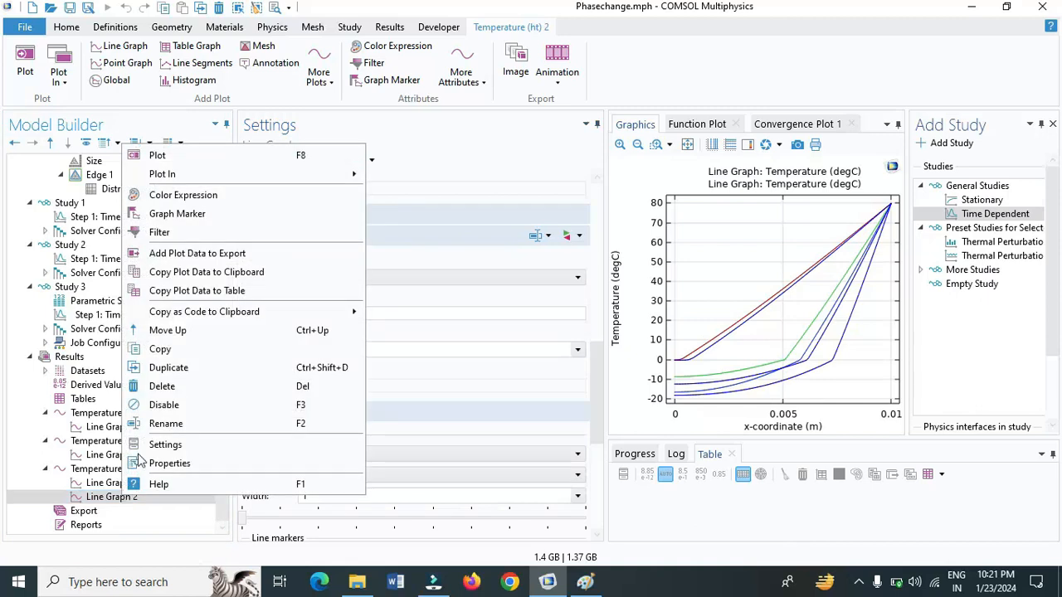
left_click(184, 369)
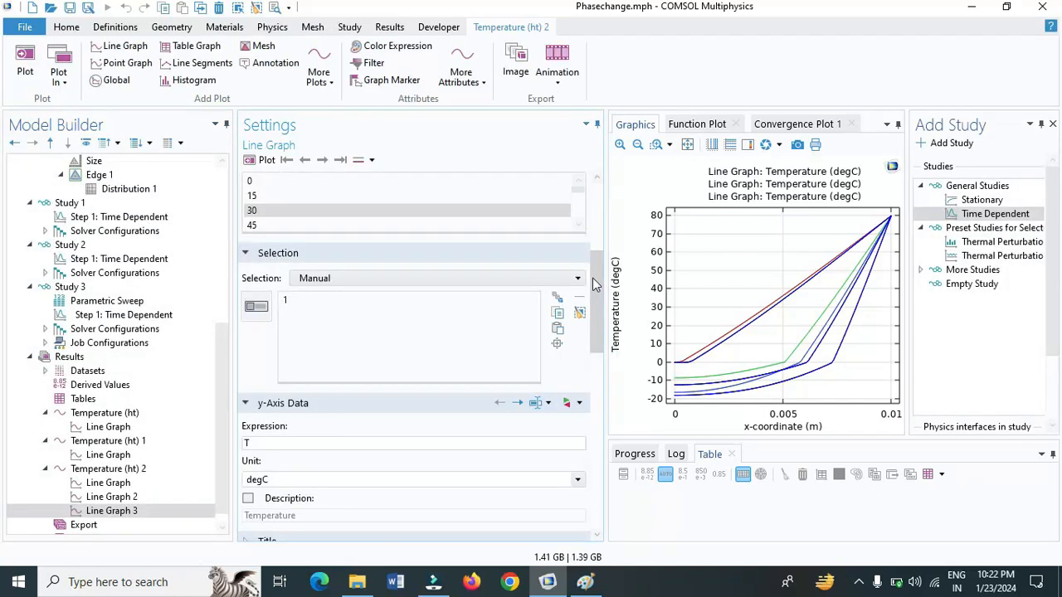
left_click_drag(596, 278, 603, 235)
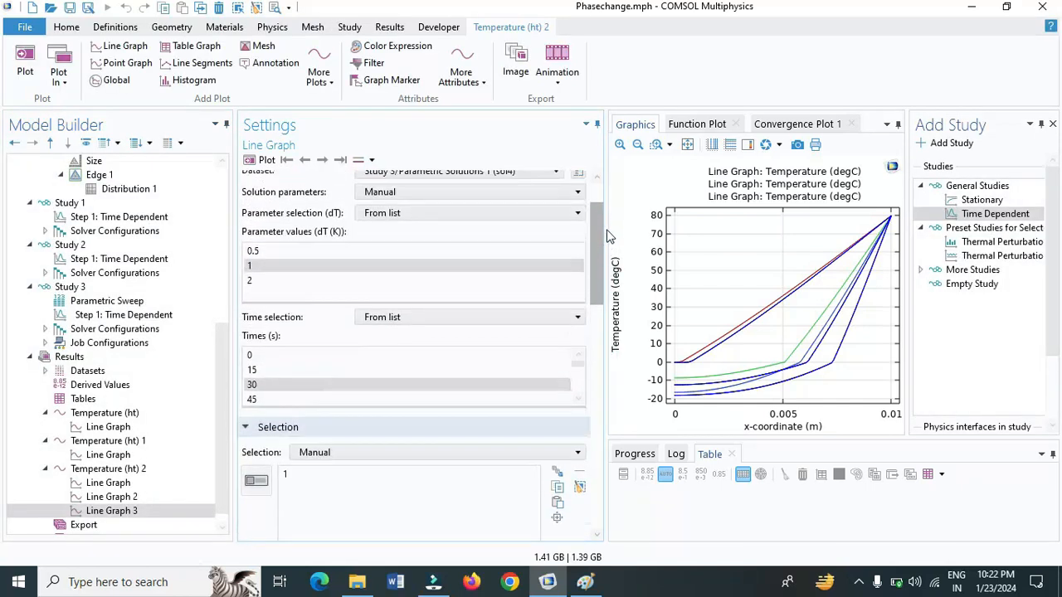
left_click(255, 282)
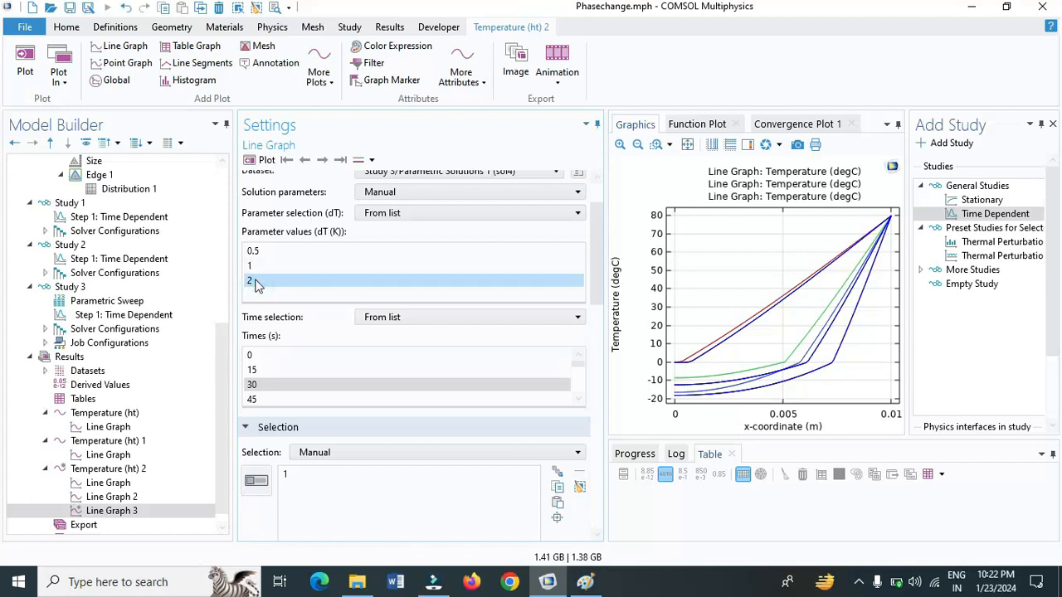
left_click(256, 161)
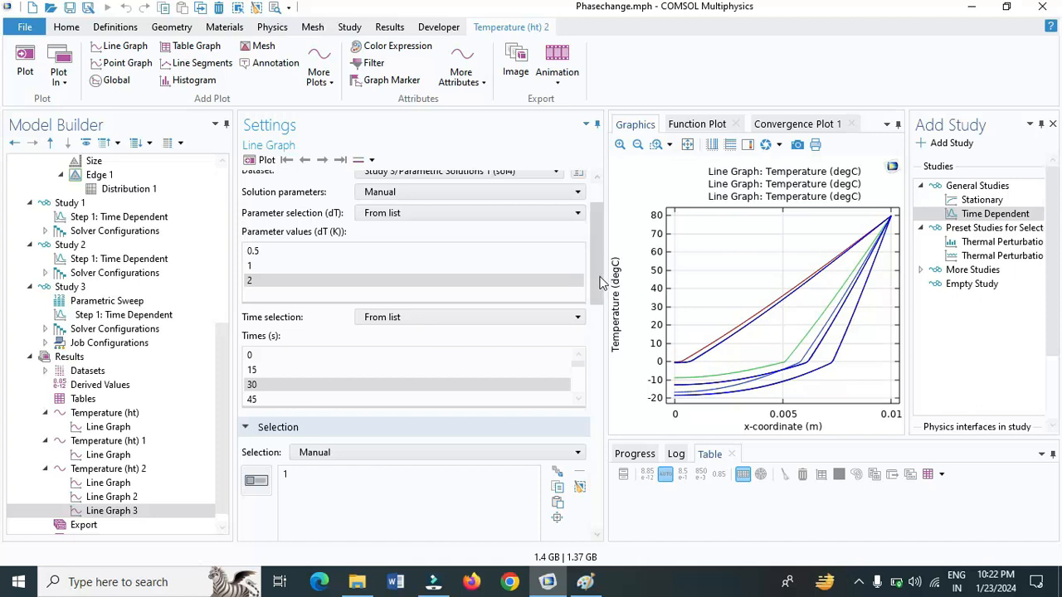
Set the line color of Line Graph 3 to Red and replot
left_click_drag(601, 282, 625, 426)
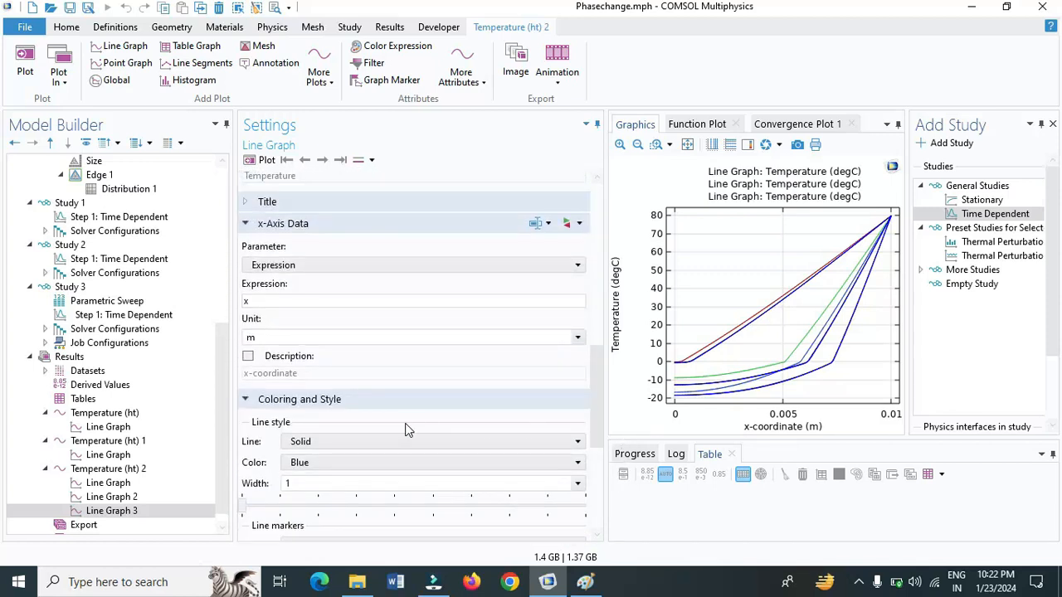
left_click_drag(595, 406, 594, 441)
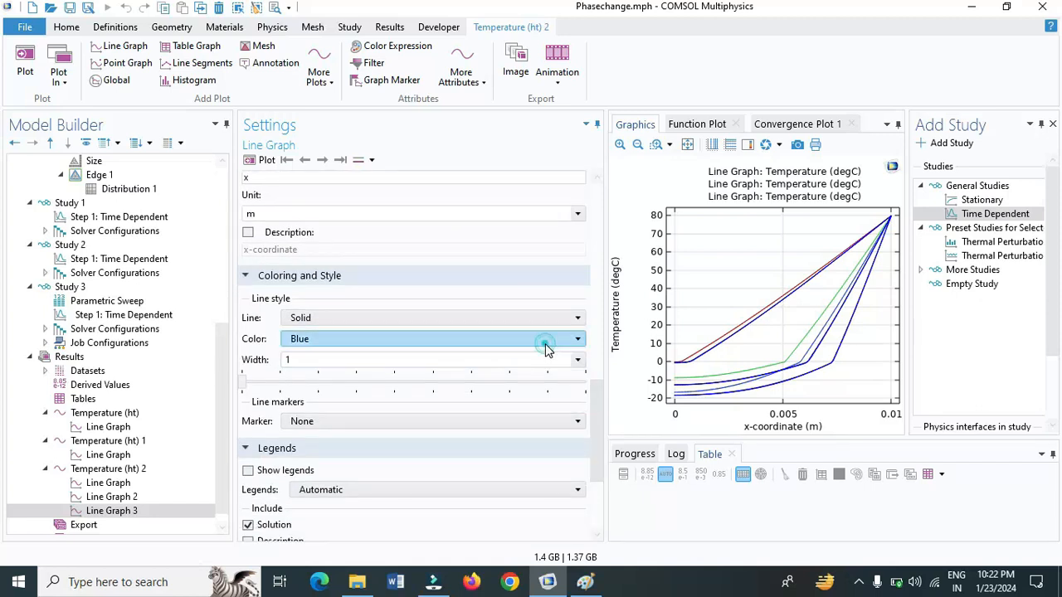
left_click(546, 347)
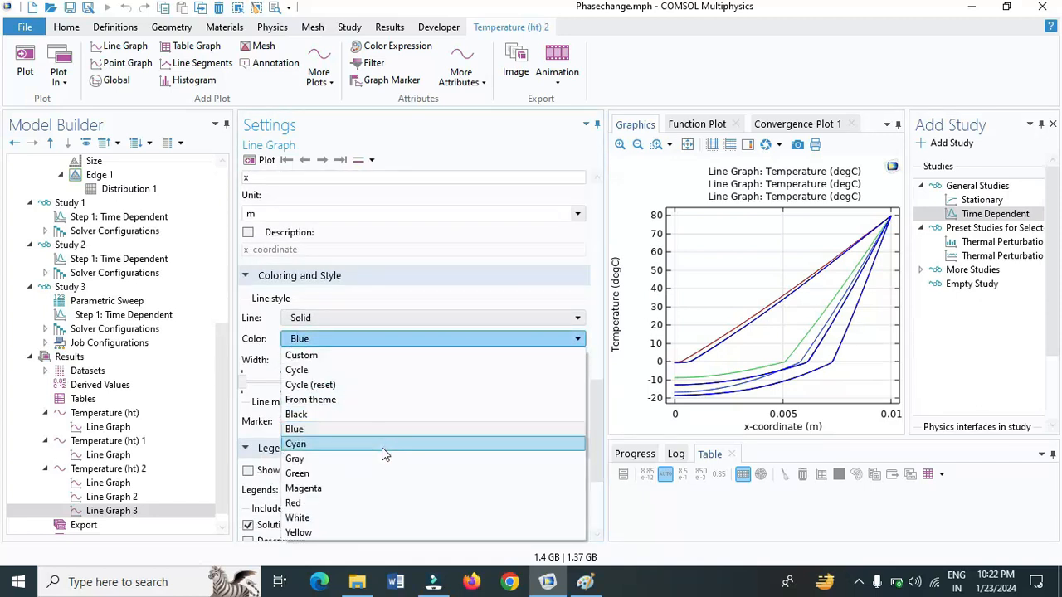
left_click(363, 502)
left_click(262, 161)
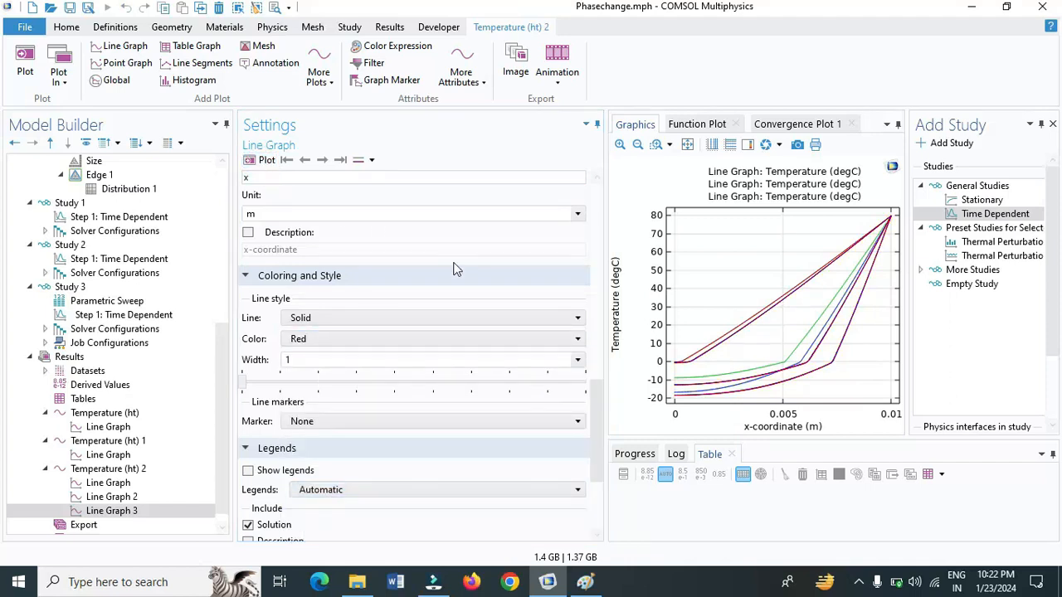